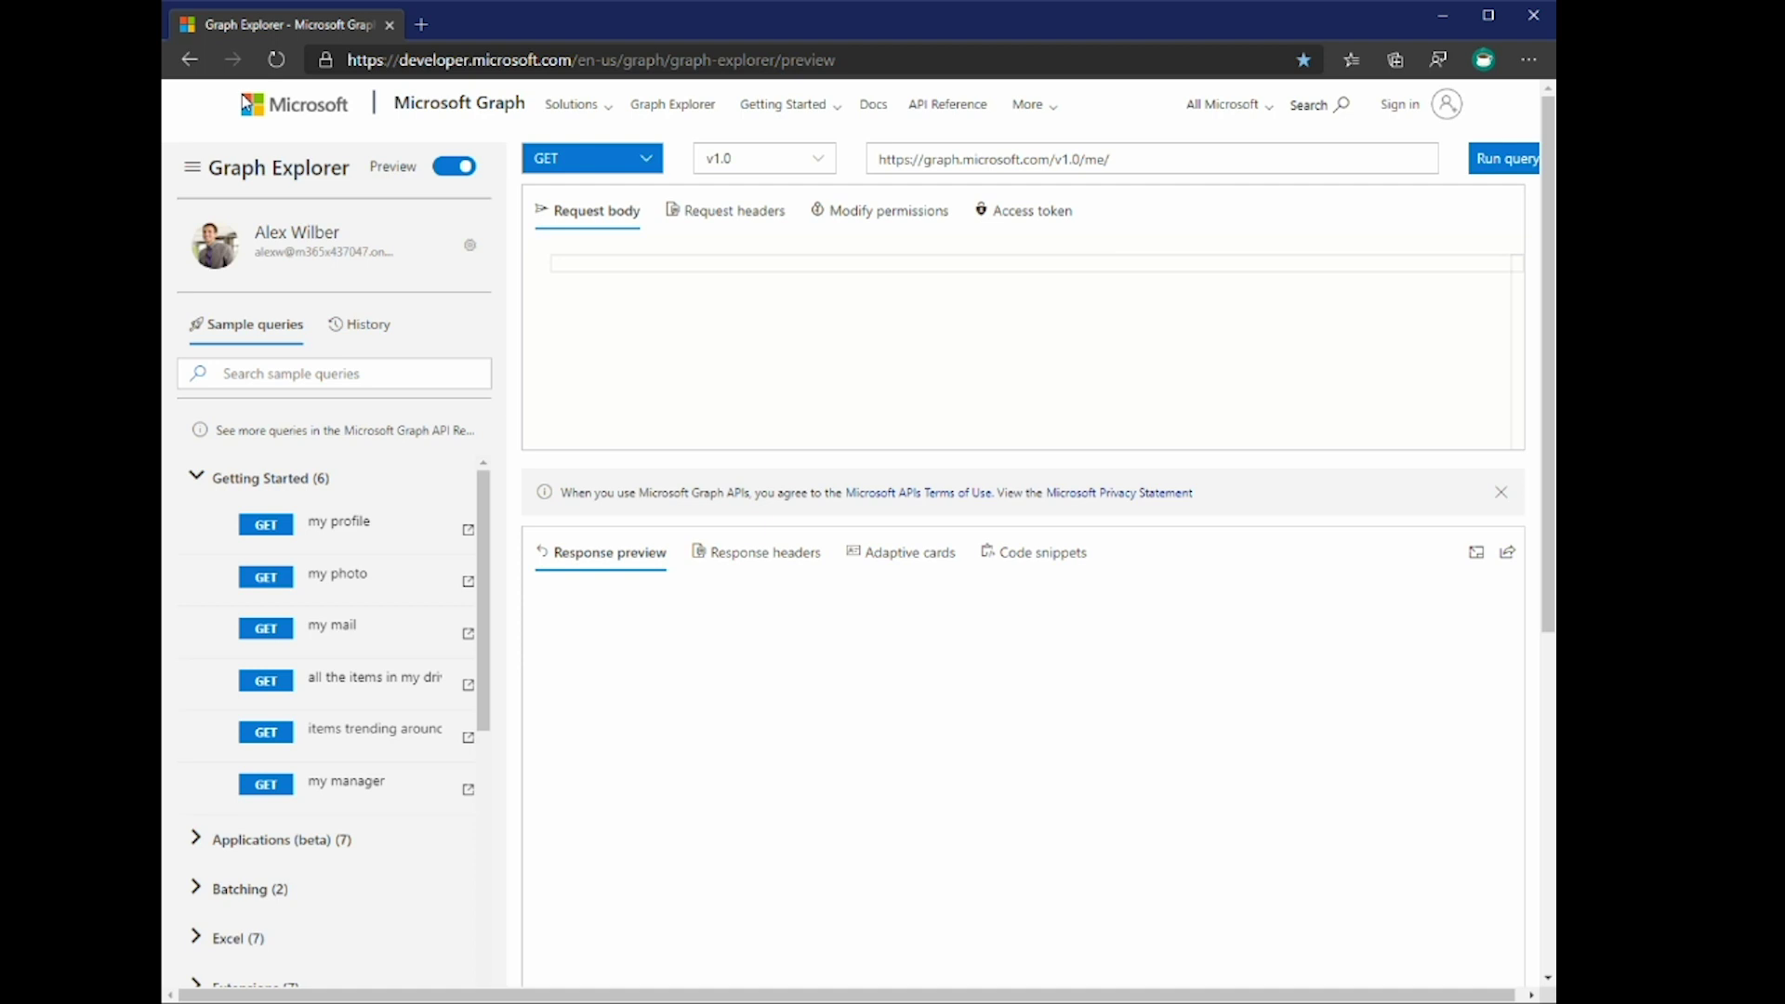
# Switch to the beta version and run a GET on beta/me/profile
pyautogui.click(801, 160)
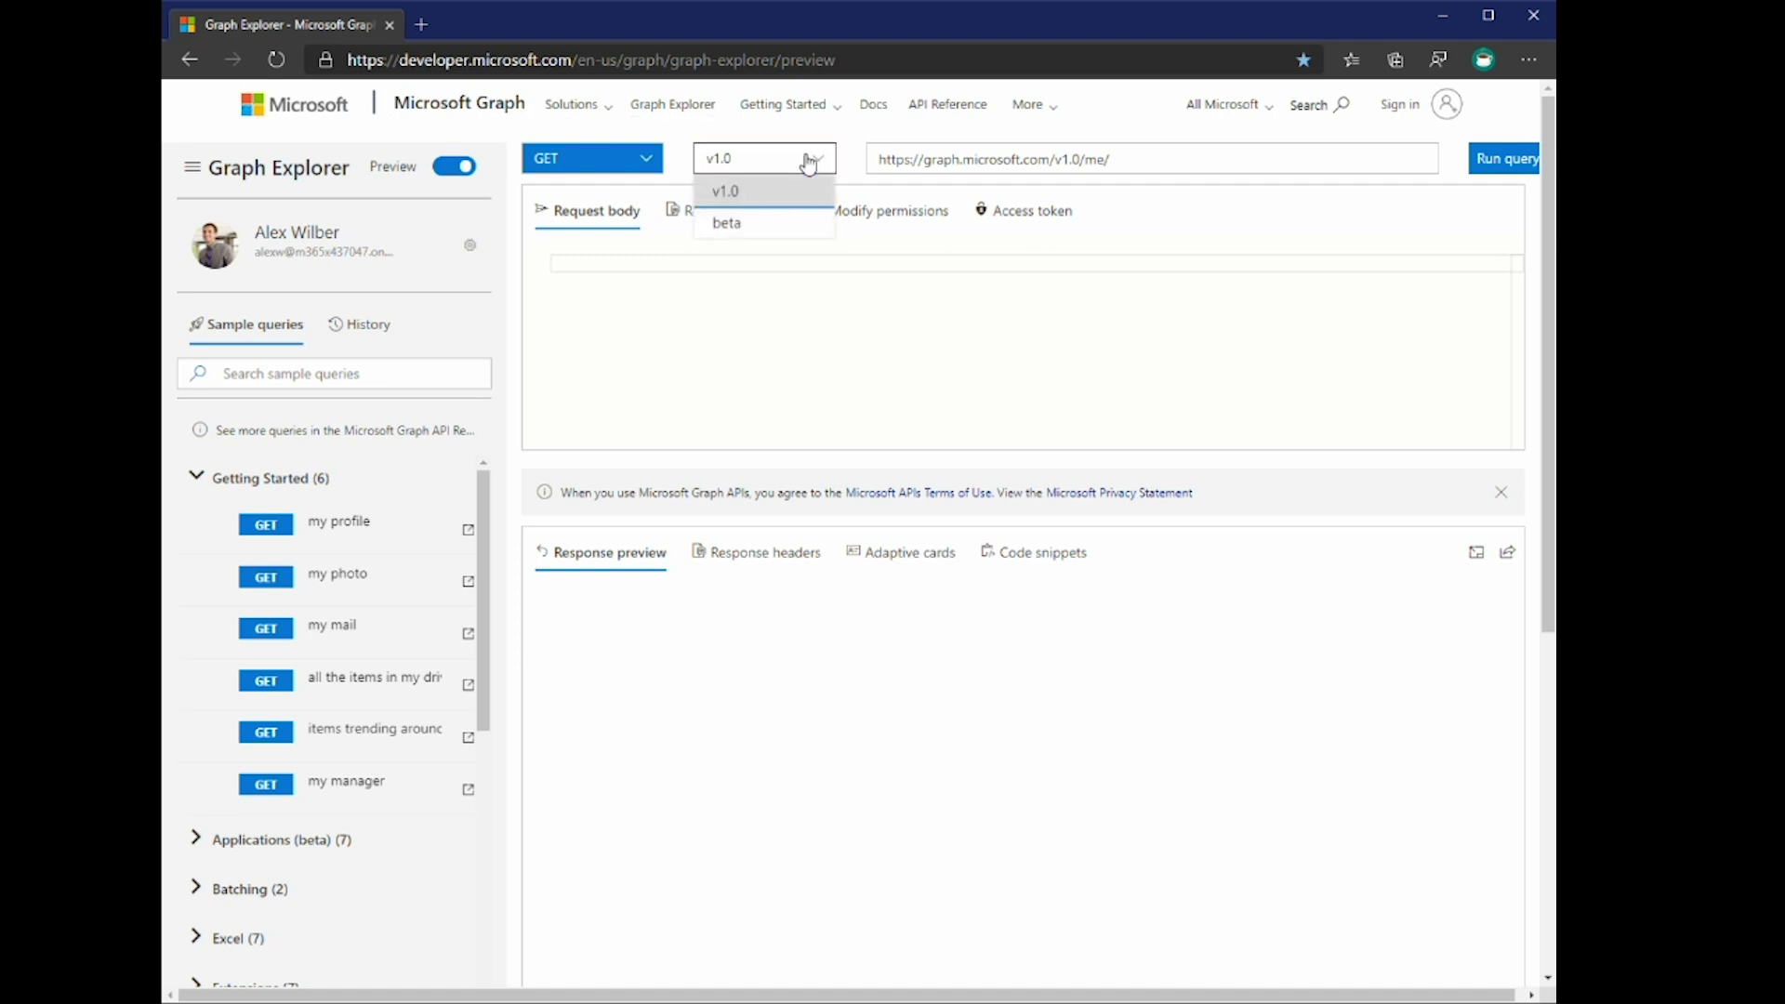
pyautogui.click(801, 232)
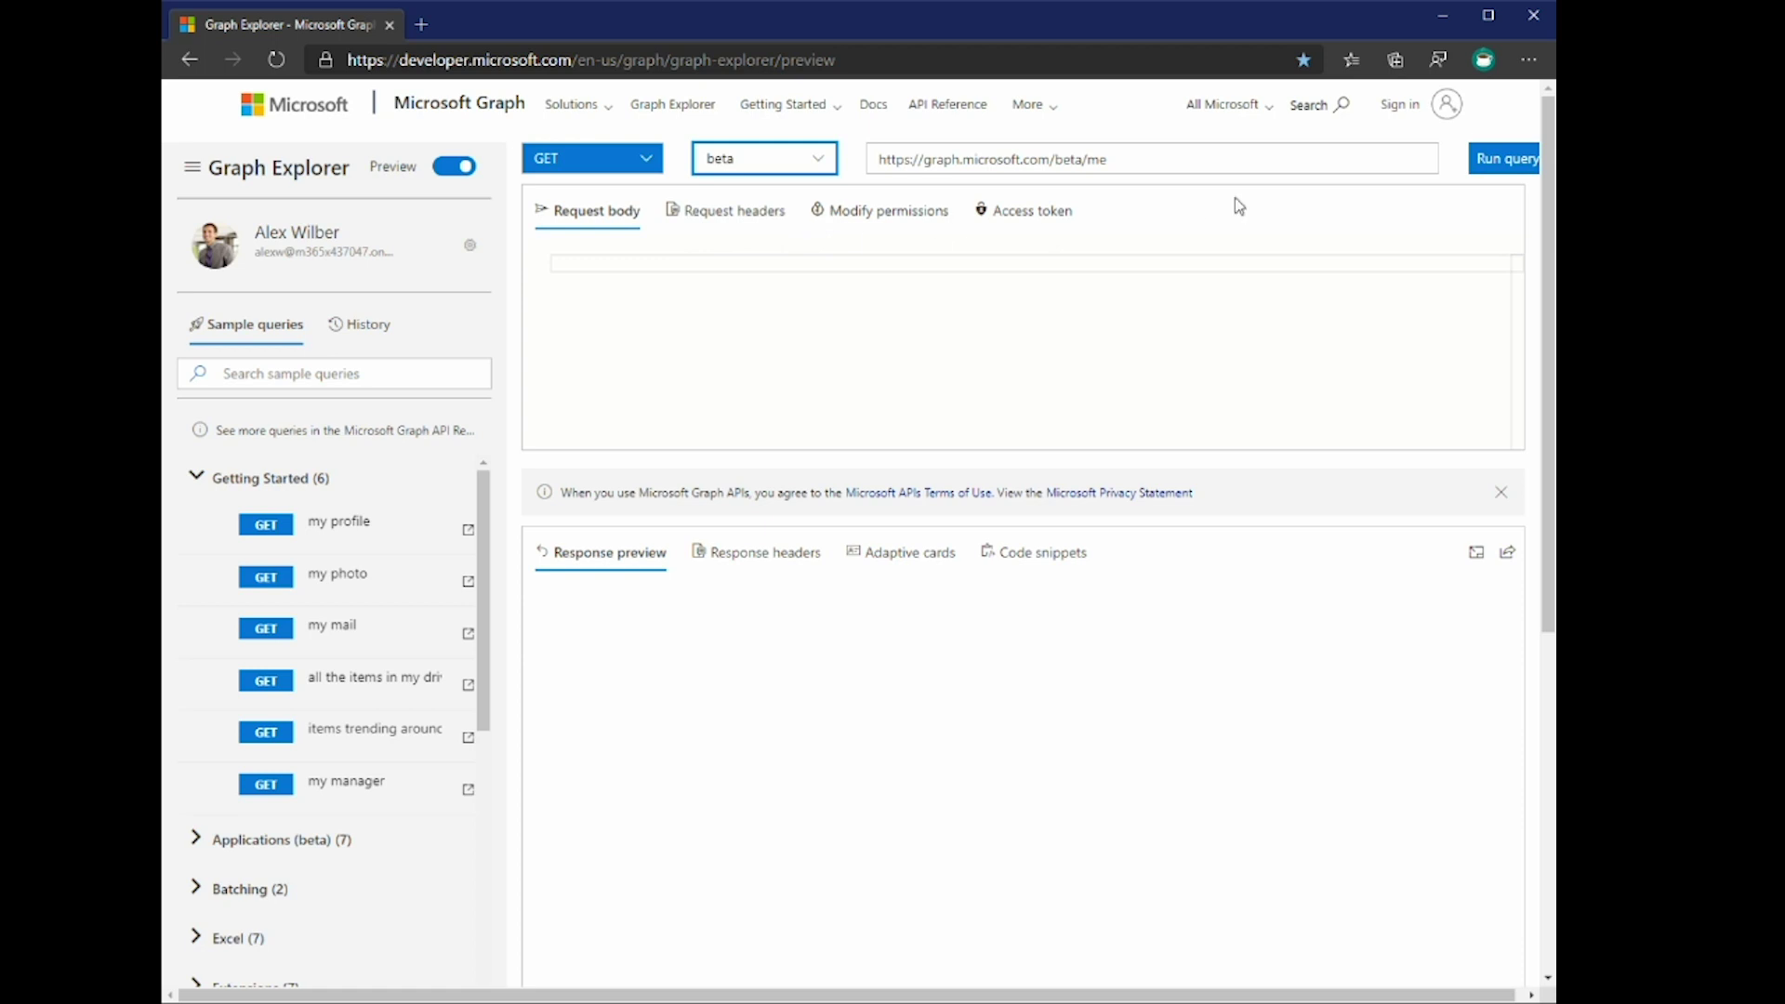
pyautogui.click(1267, 163)
pyautogui.press('BackSpace')
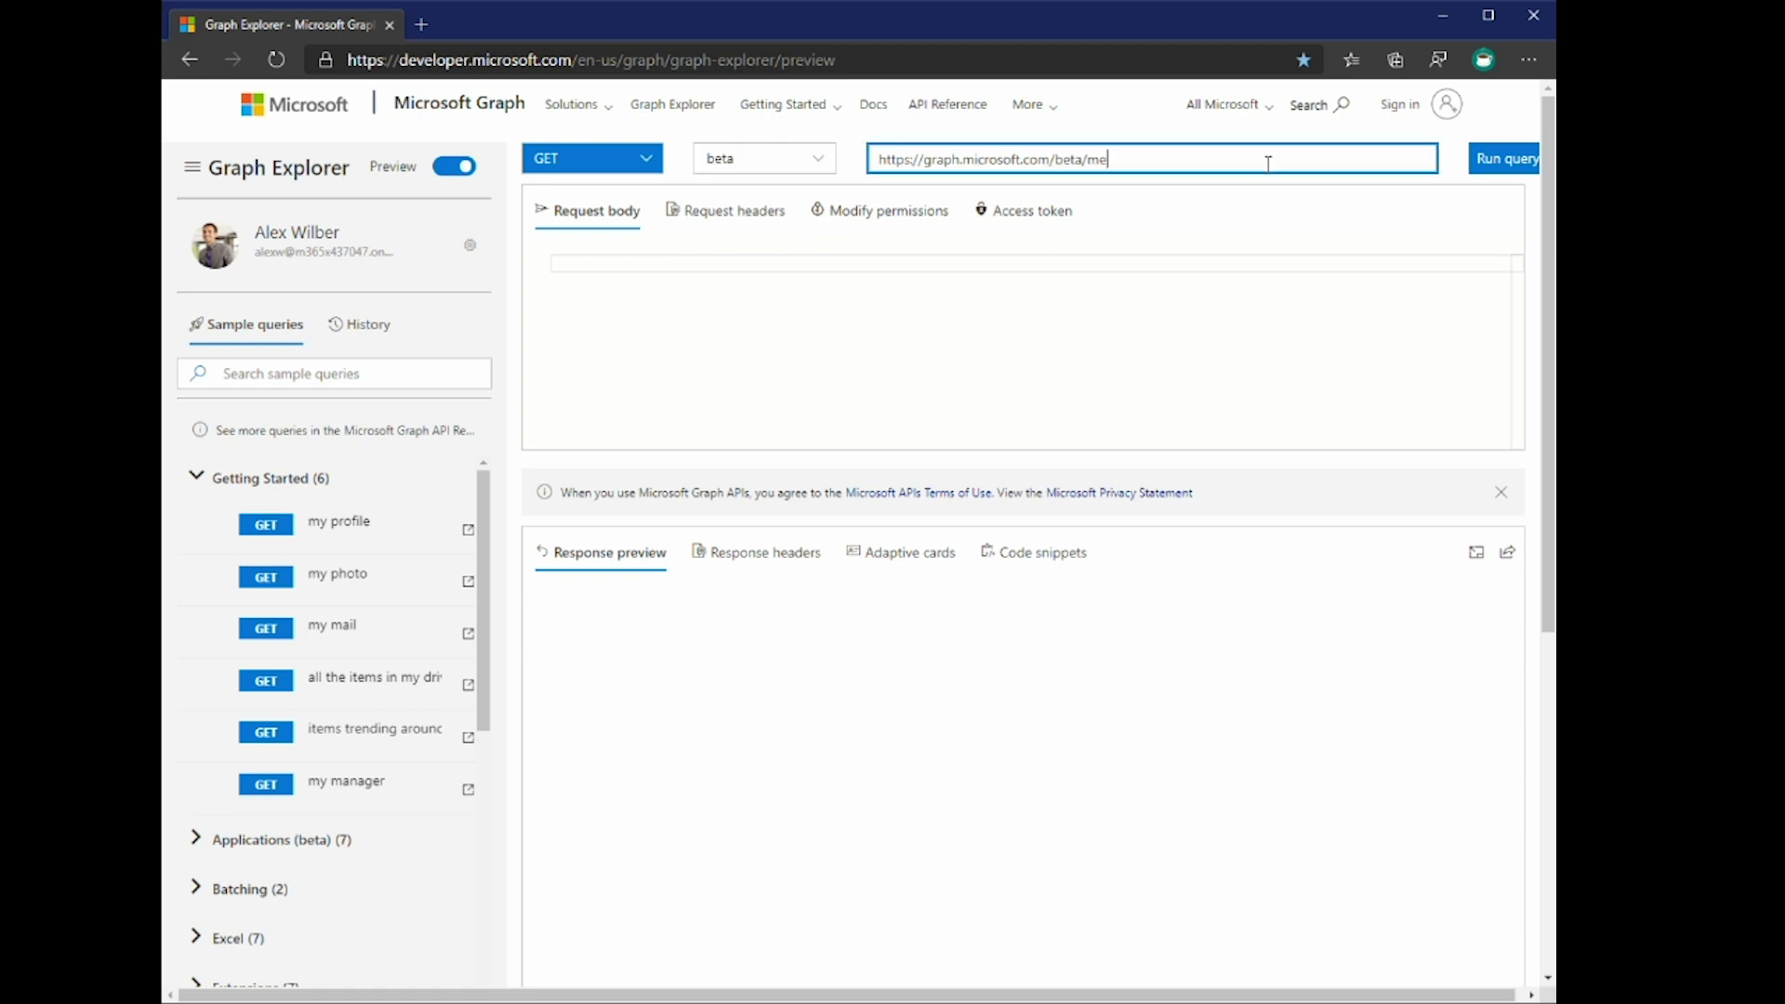
pyautogui.write('/profile')
pyautogui.press('Return')
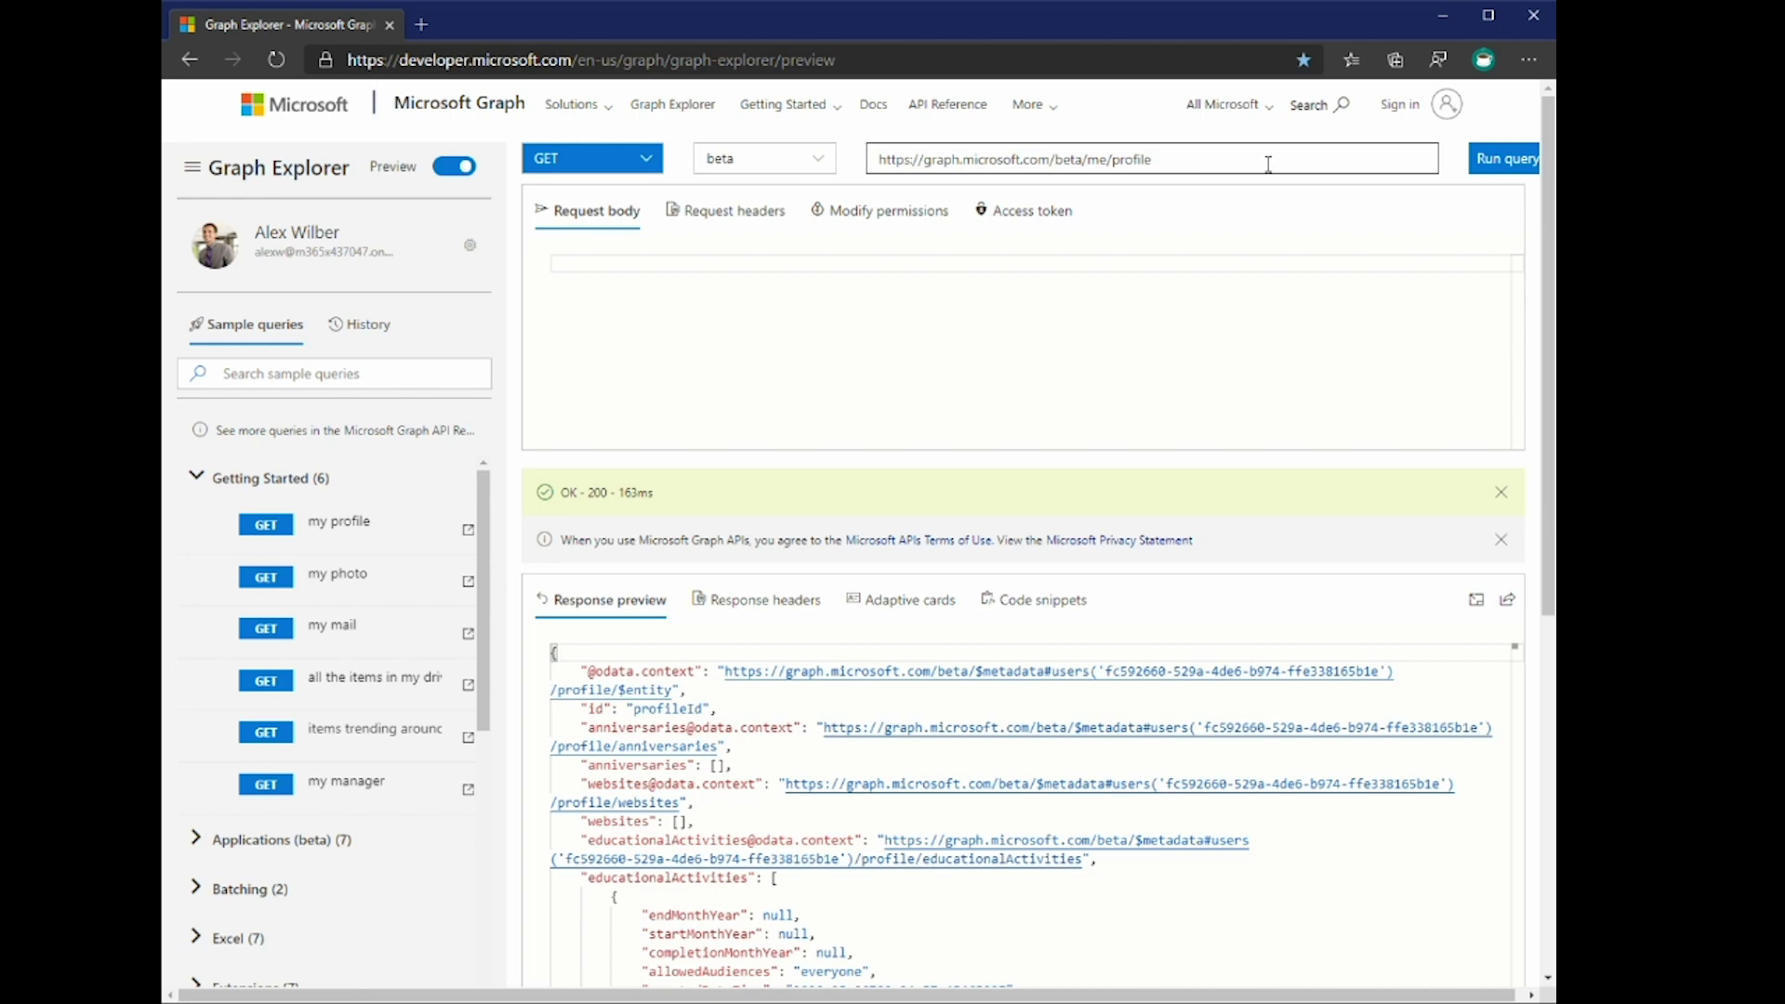
# Expand and scroll through the full profile JSON, then open Contoso Manage Projects at localhost:3000
pyautogui.click(1477, 601)
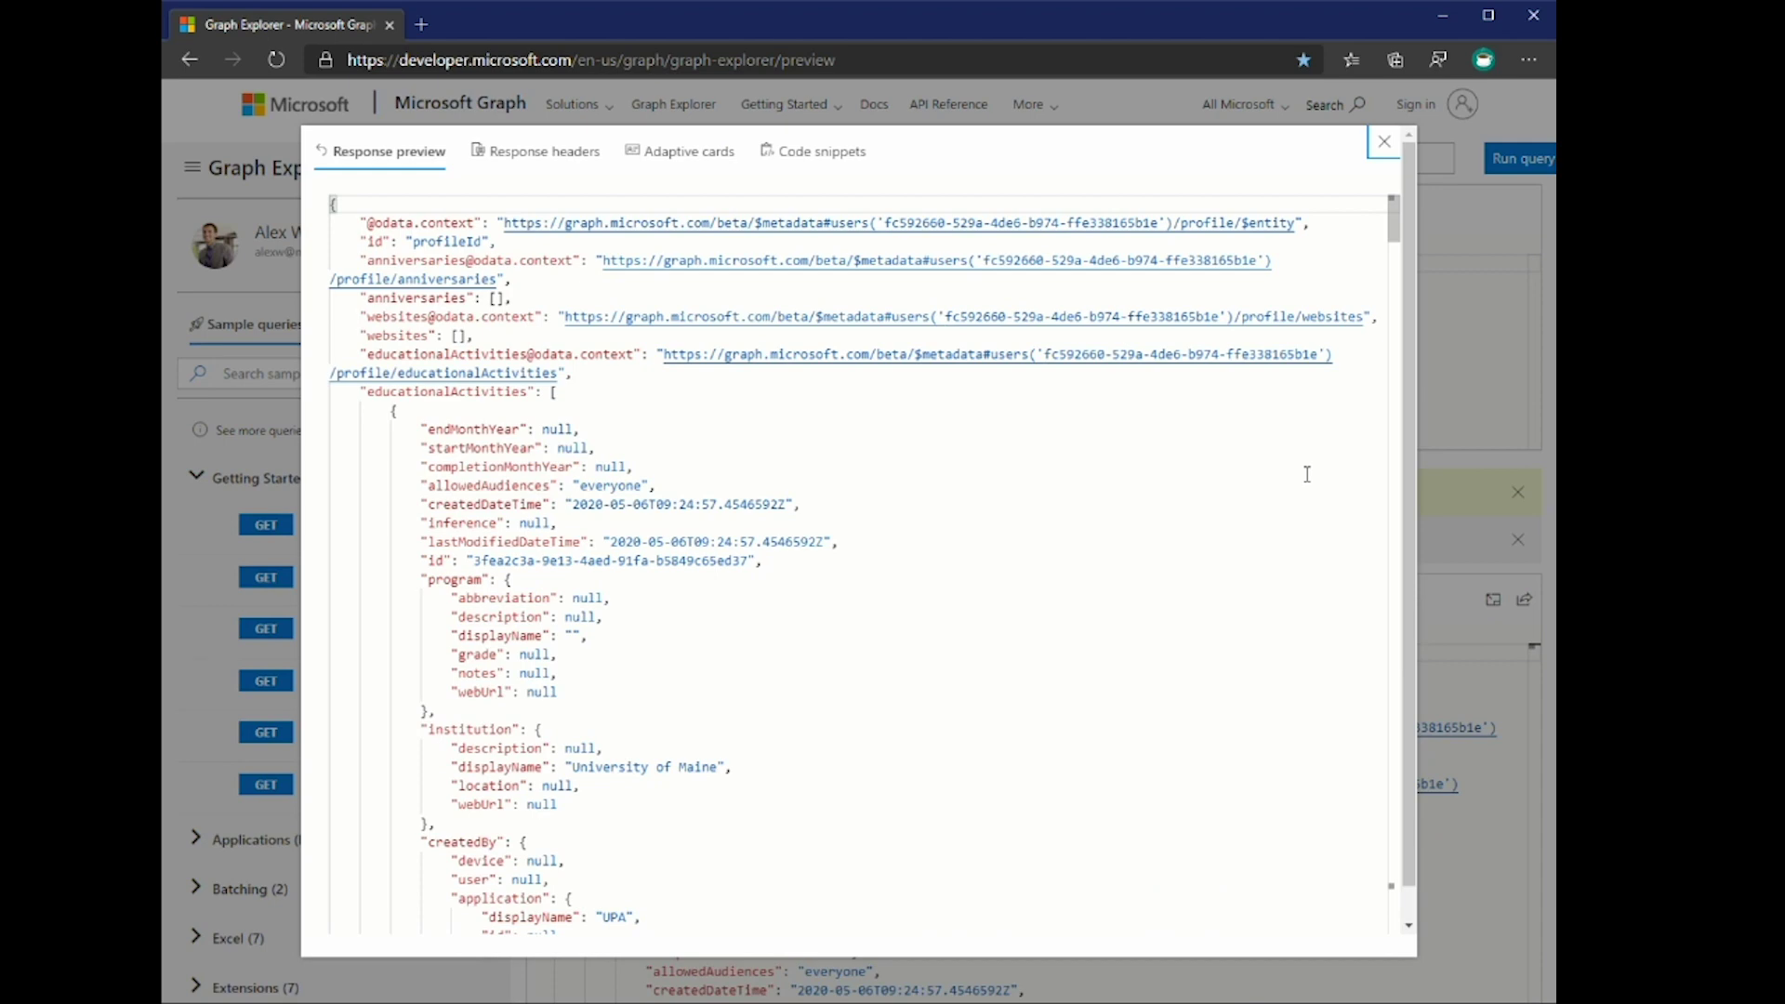
pyautogui.scroll(-7, 1307, 474)
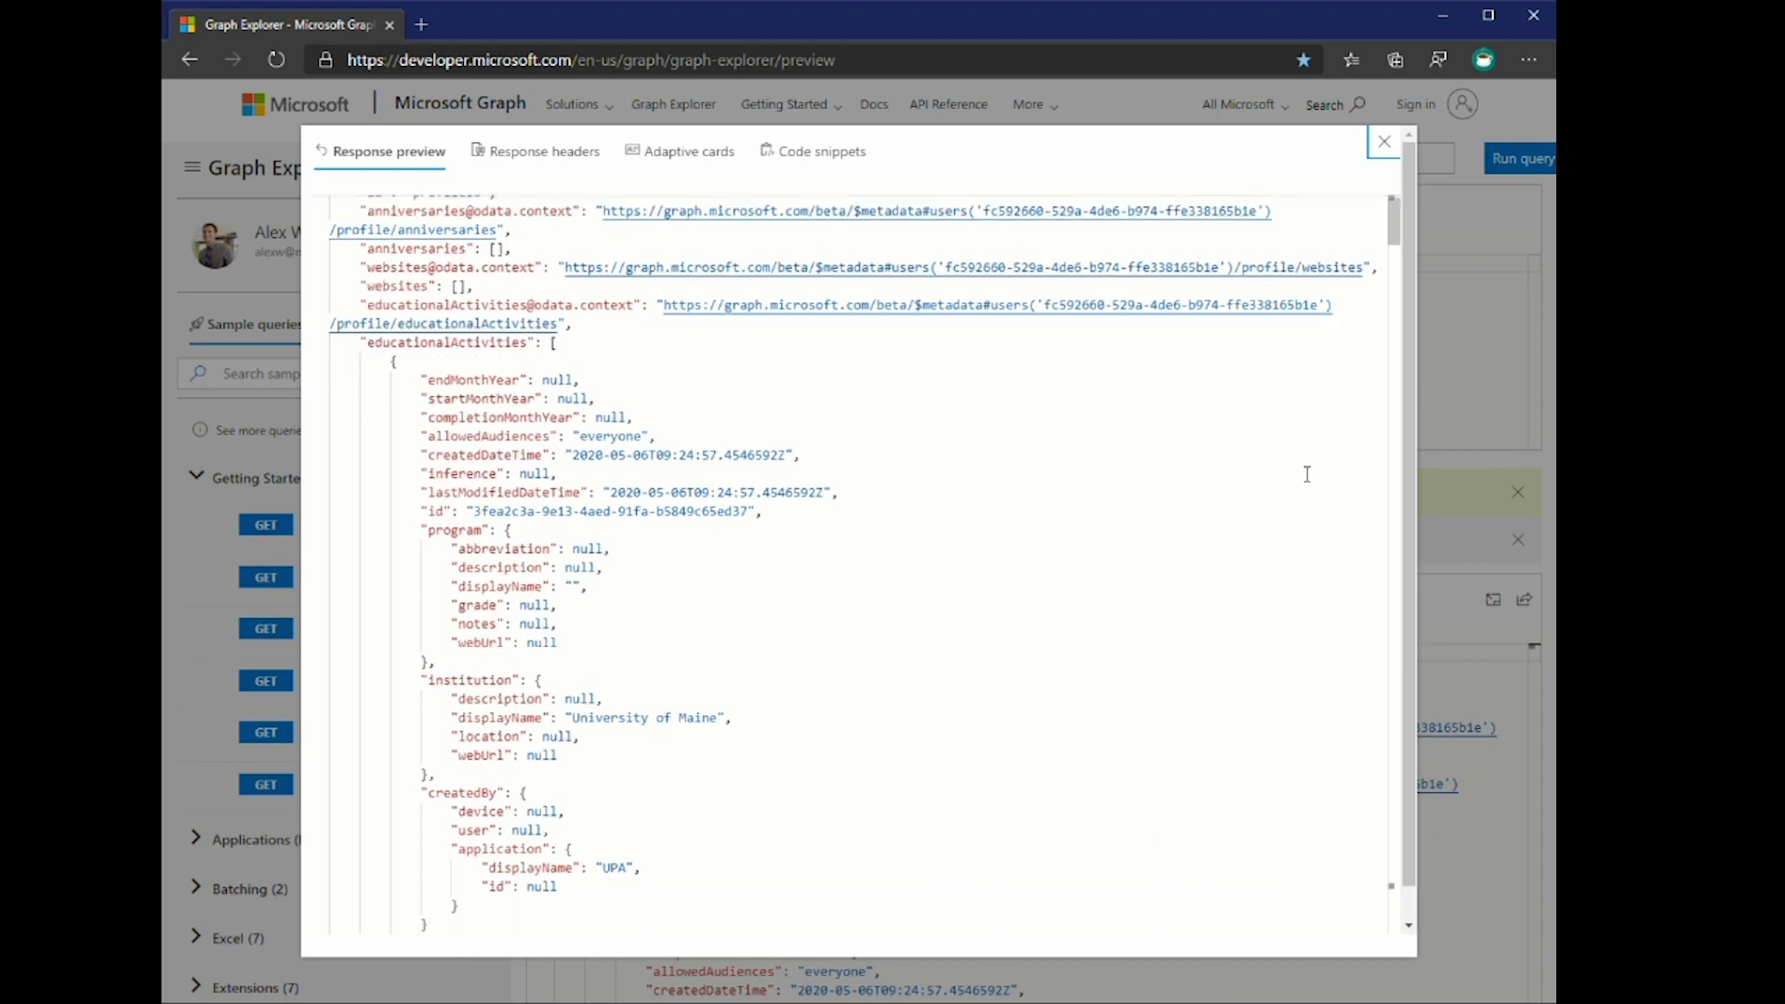
pyautogui.scroll(-20, 1306, 474)
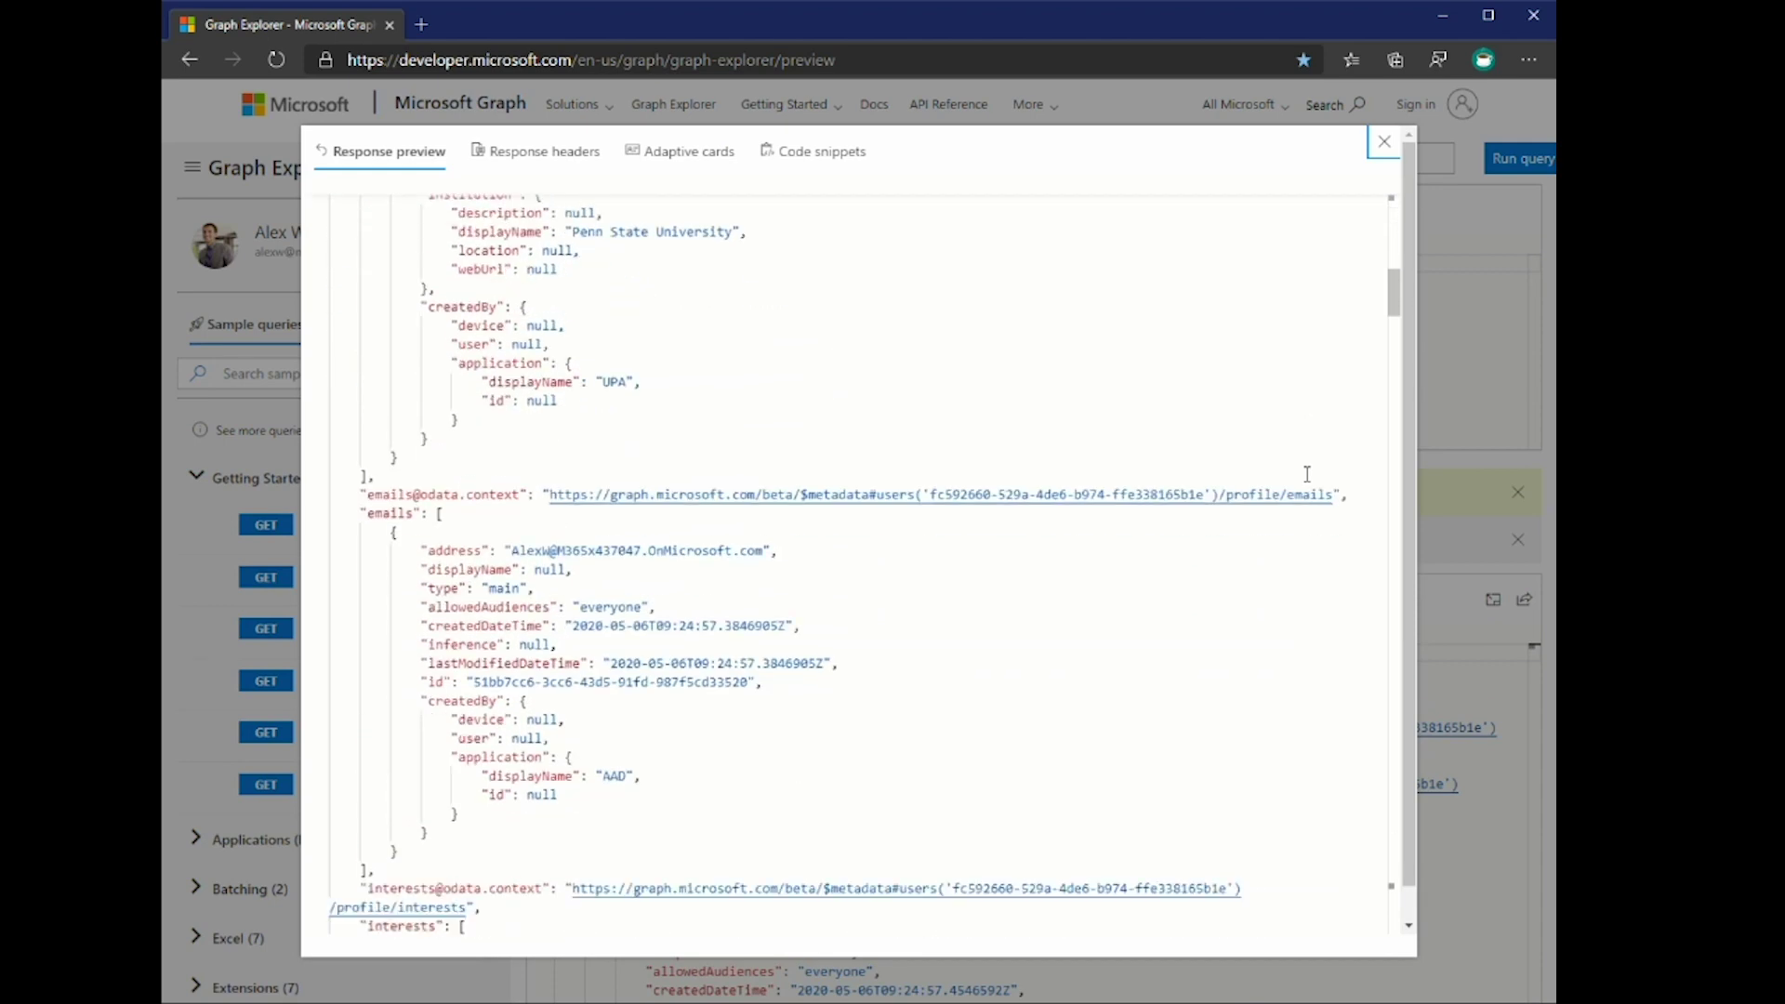
pyautogui.scroll(-20, 1307, 474)
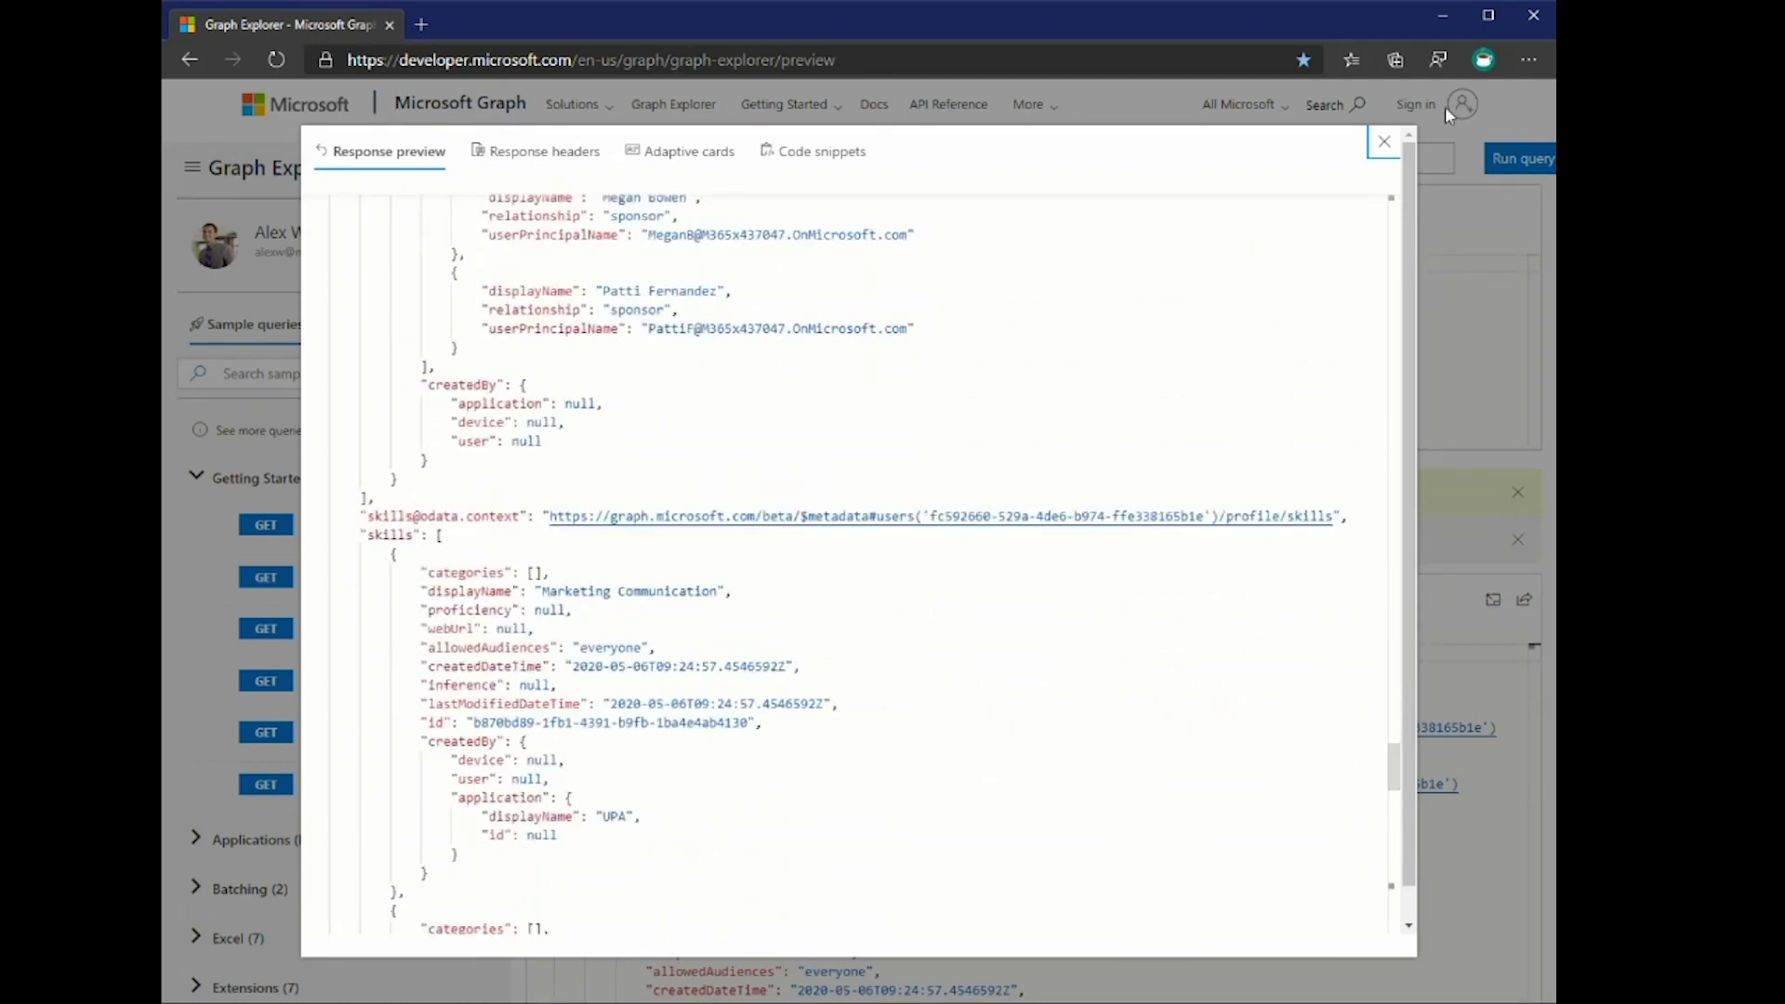
pyautogui.scroll(1, 1356, 357)
pyautogui.scroll(20, 1356, 357)
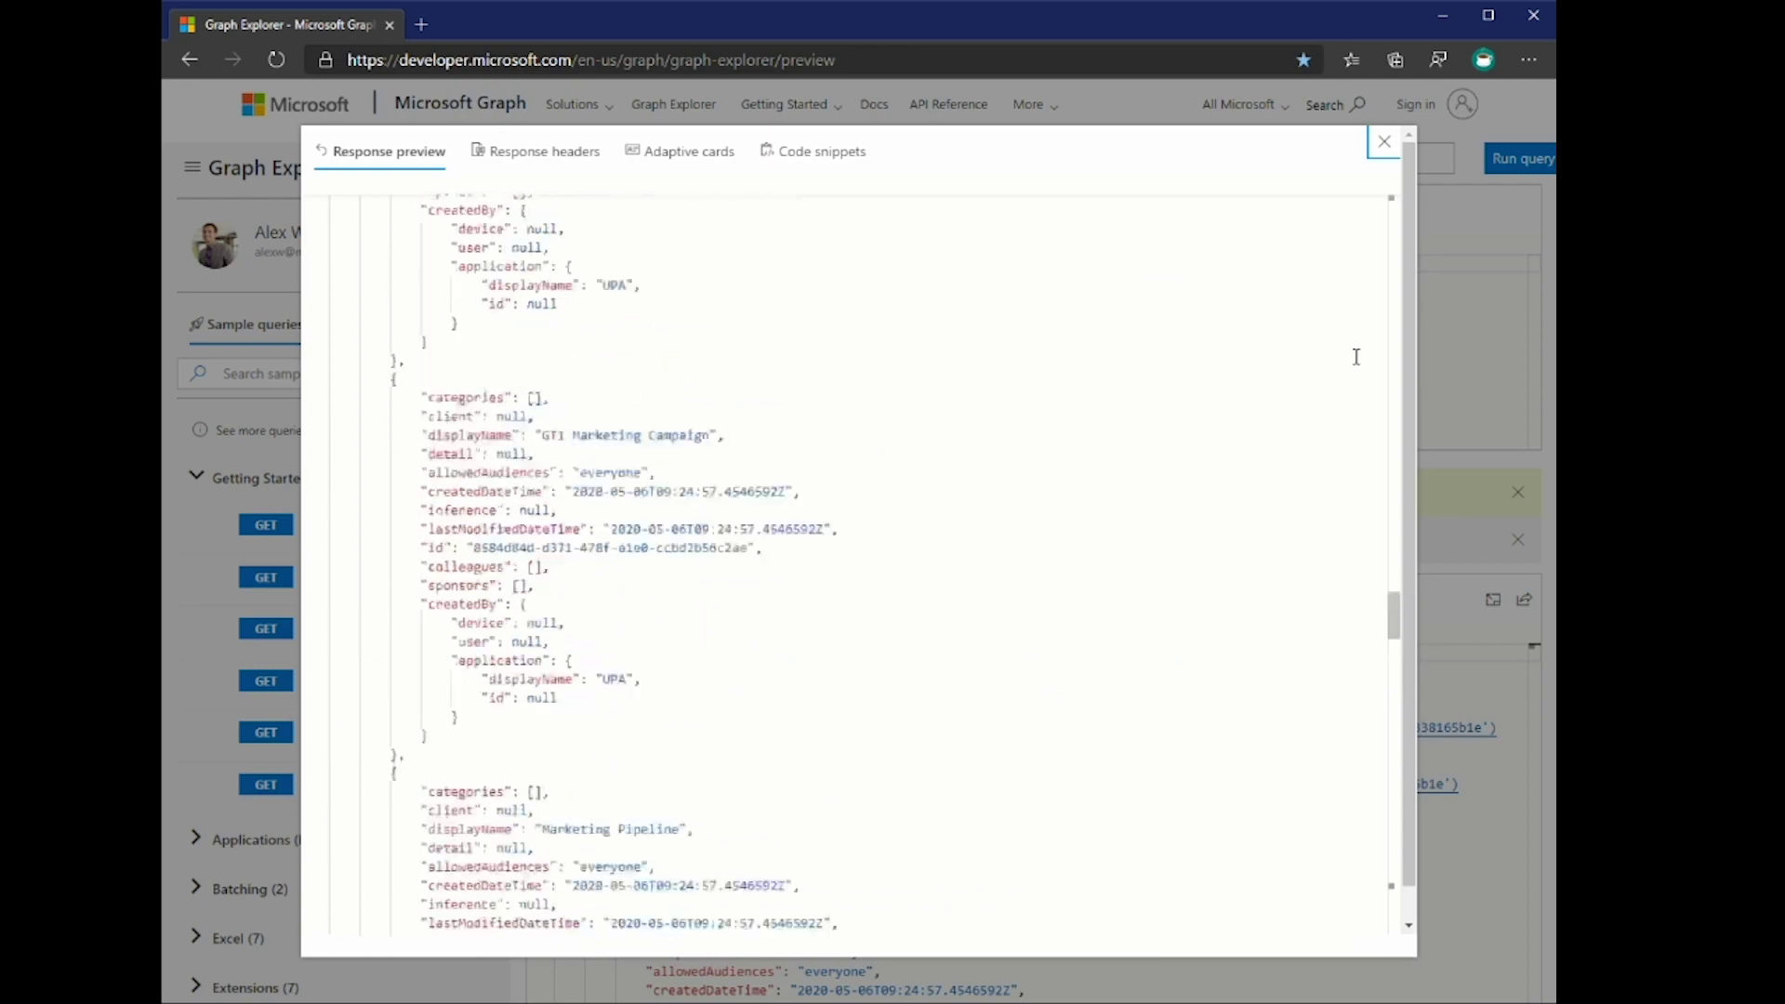
pyautogui.scroll(10, 1356, 357)
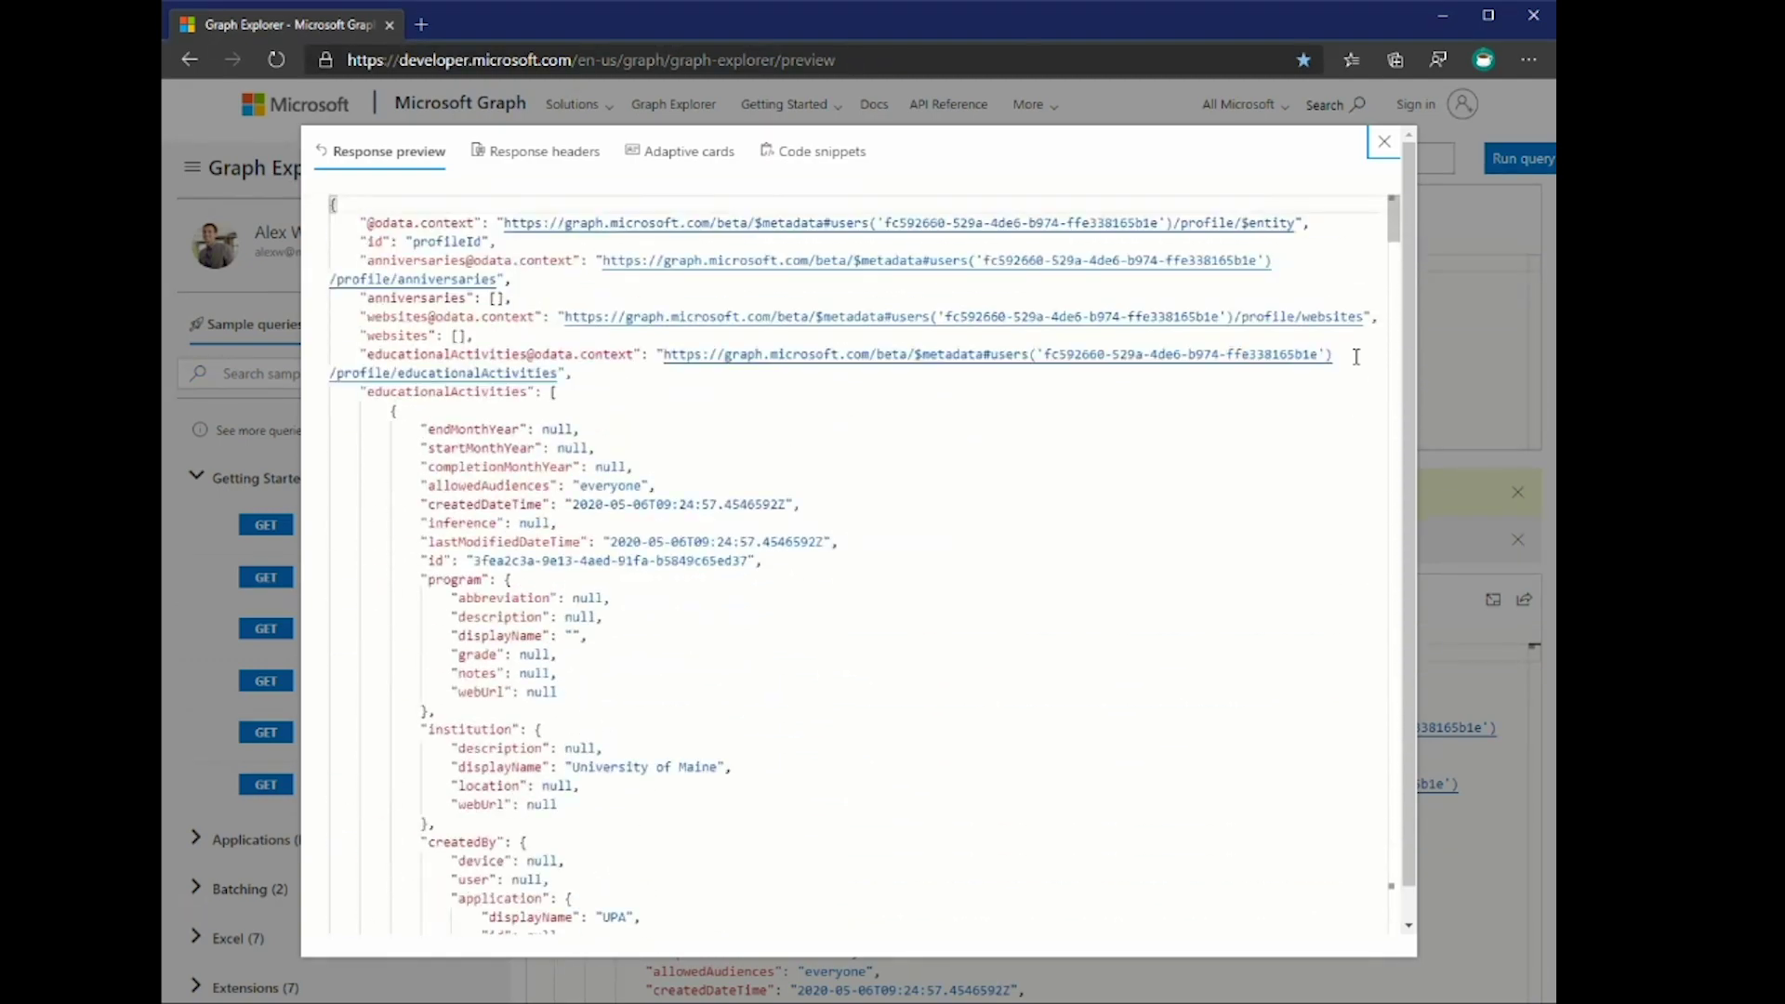
pyautogui.click(1384, 141)
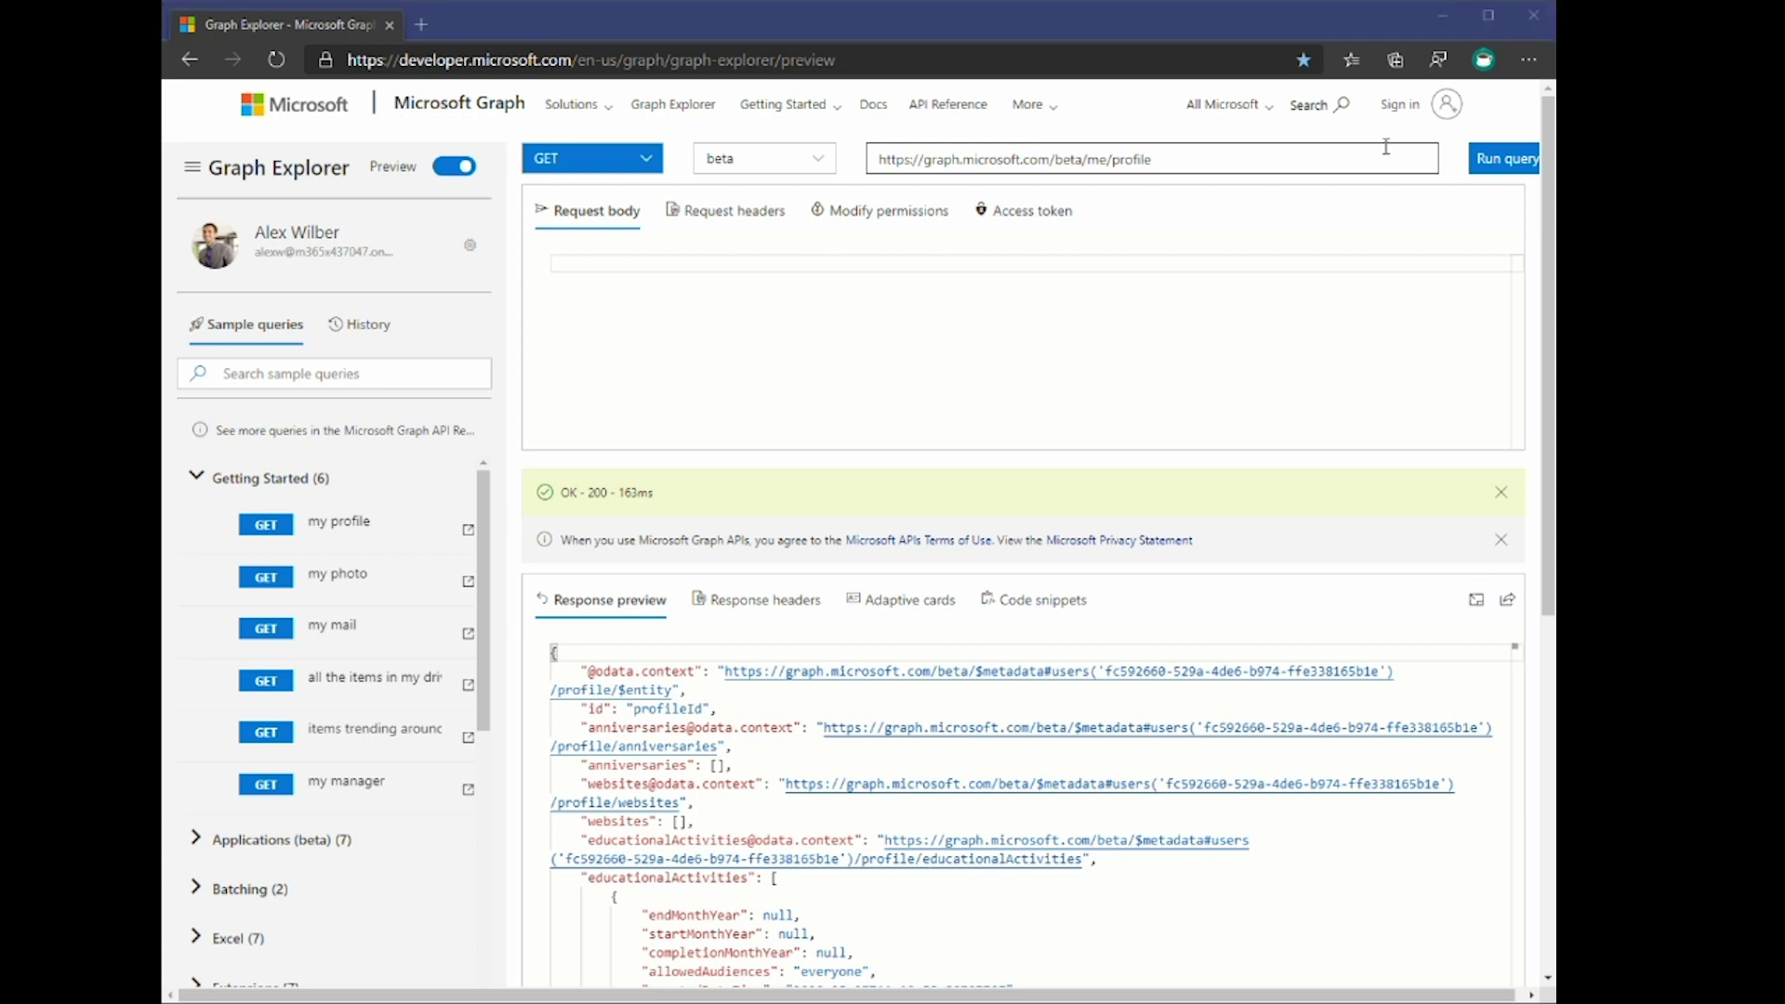
pyautogui.click(423, 25)
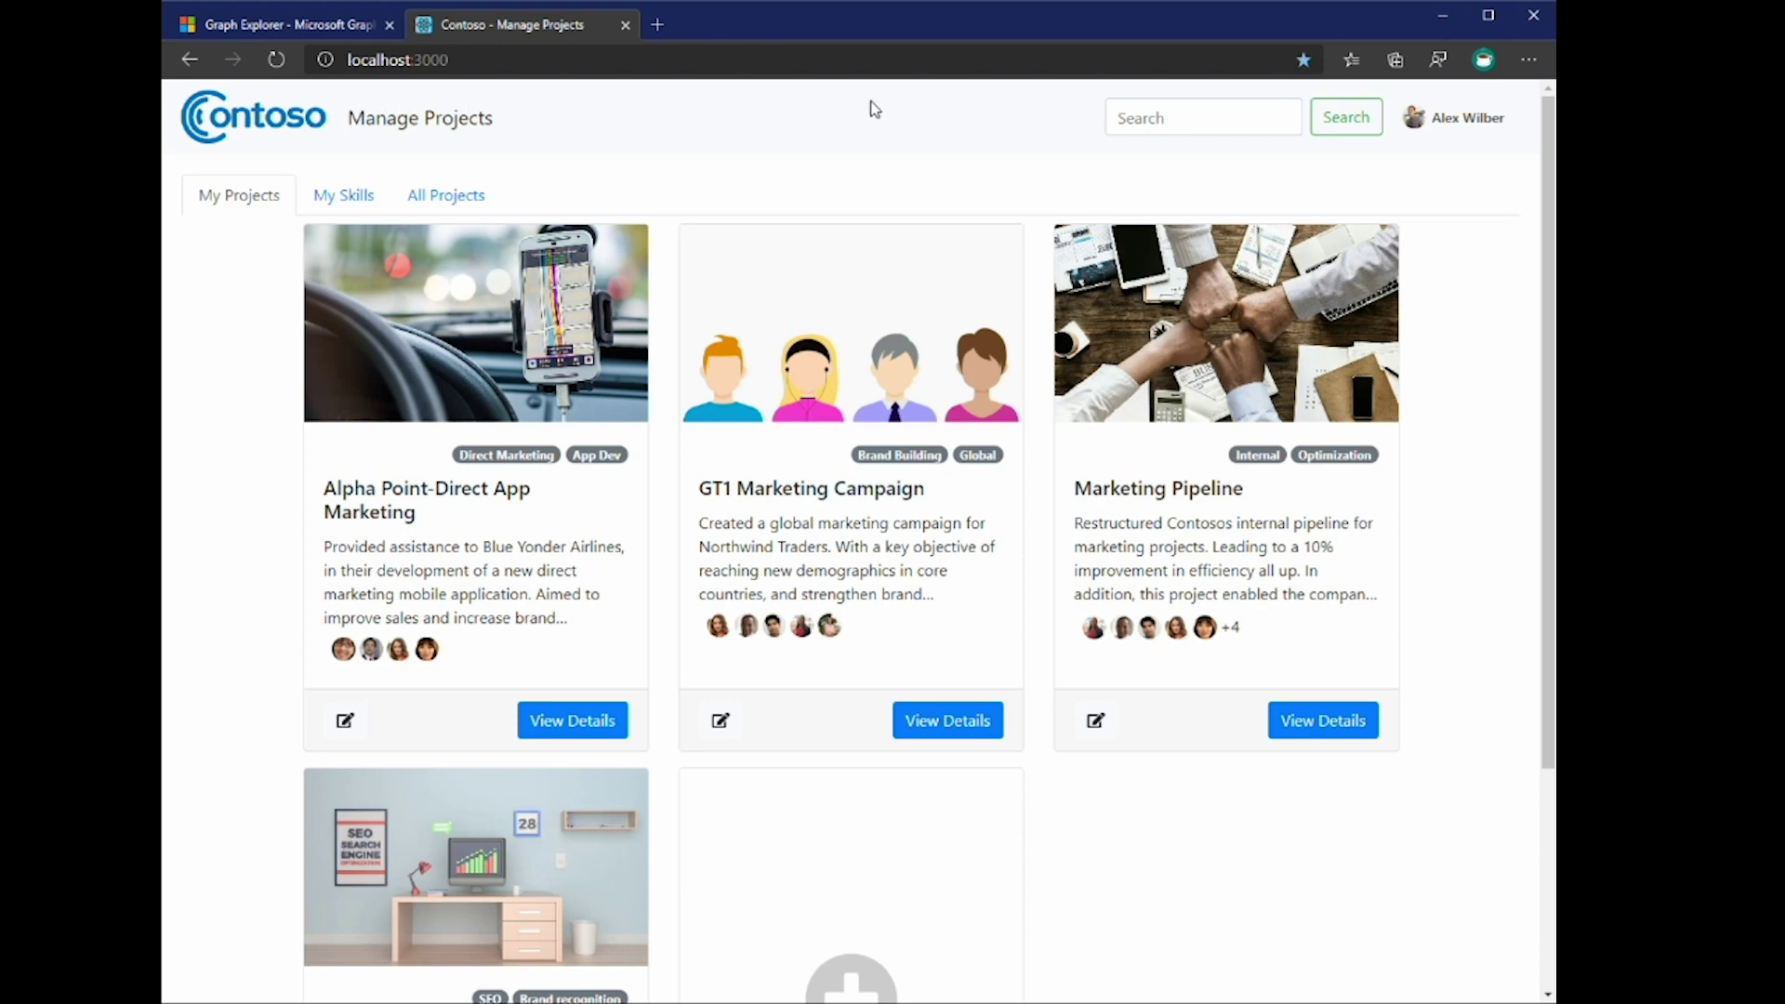
# Show the account menu to check which account is signed in on My Projects
pyautogui.click(1410, 138)
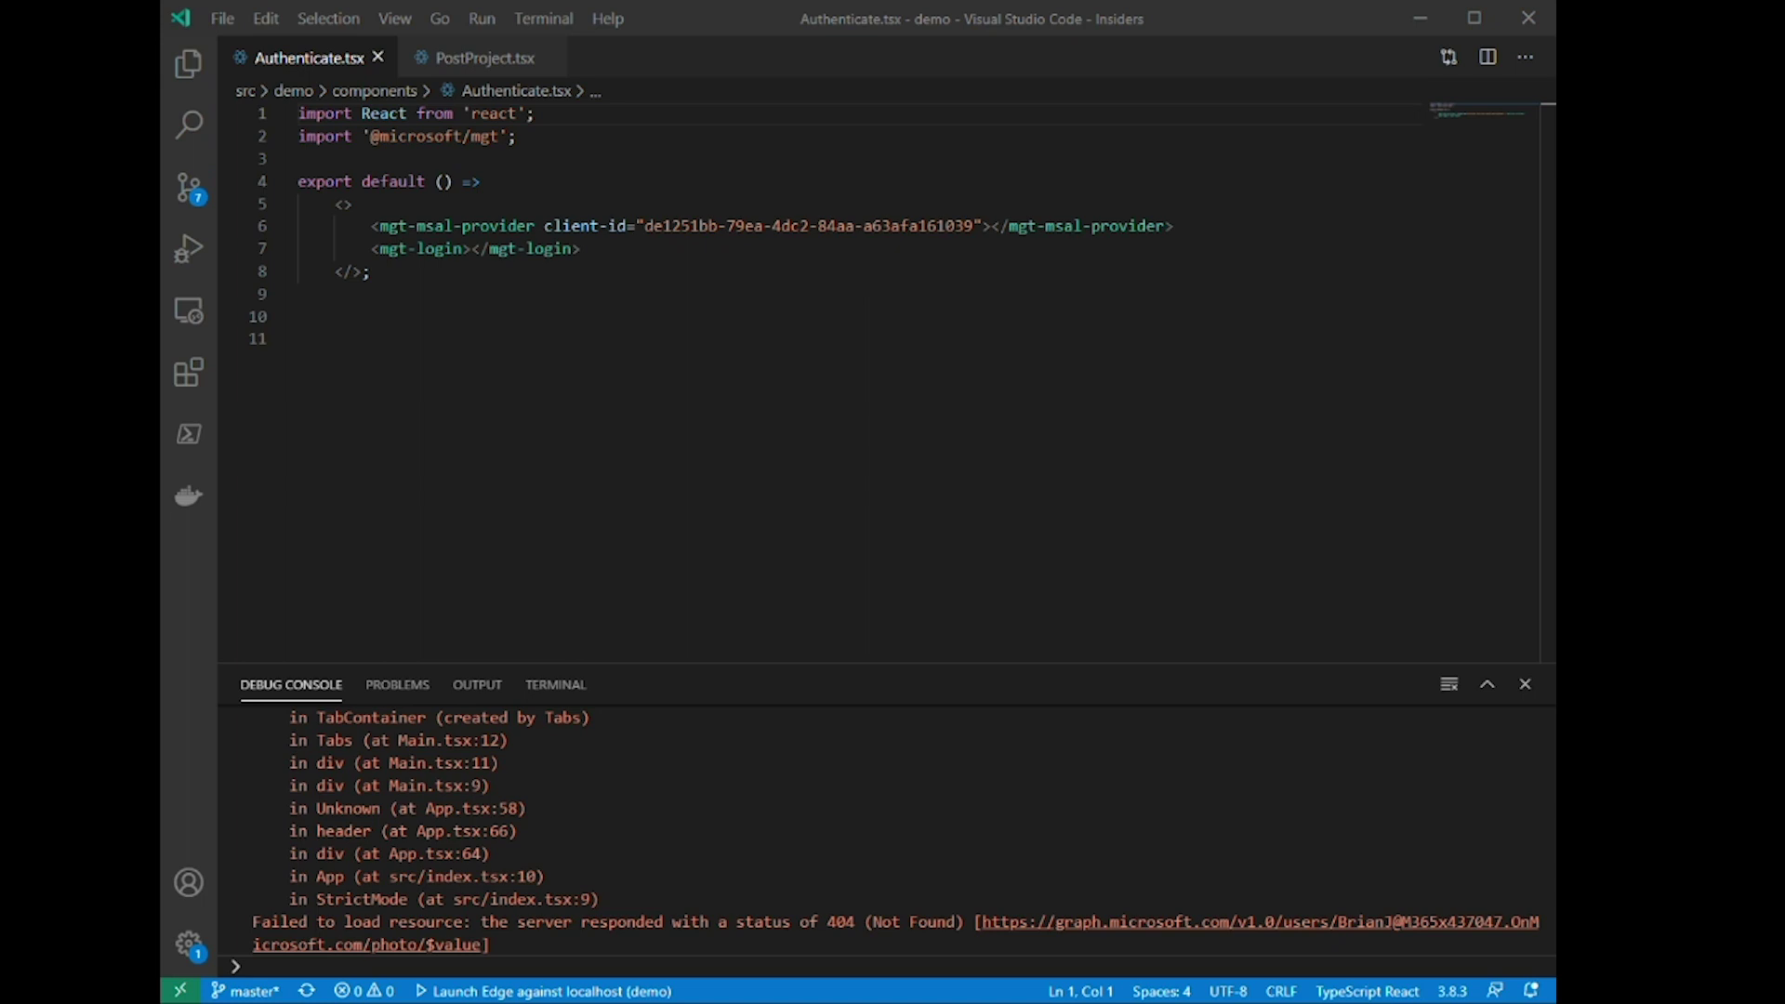
pyautogui.moveTo(588, 128); pyautogui.dragTo(249, 141)
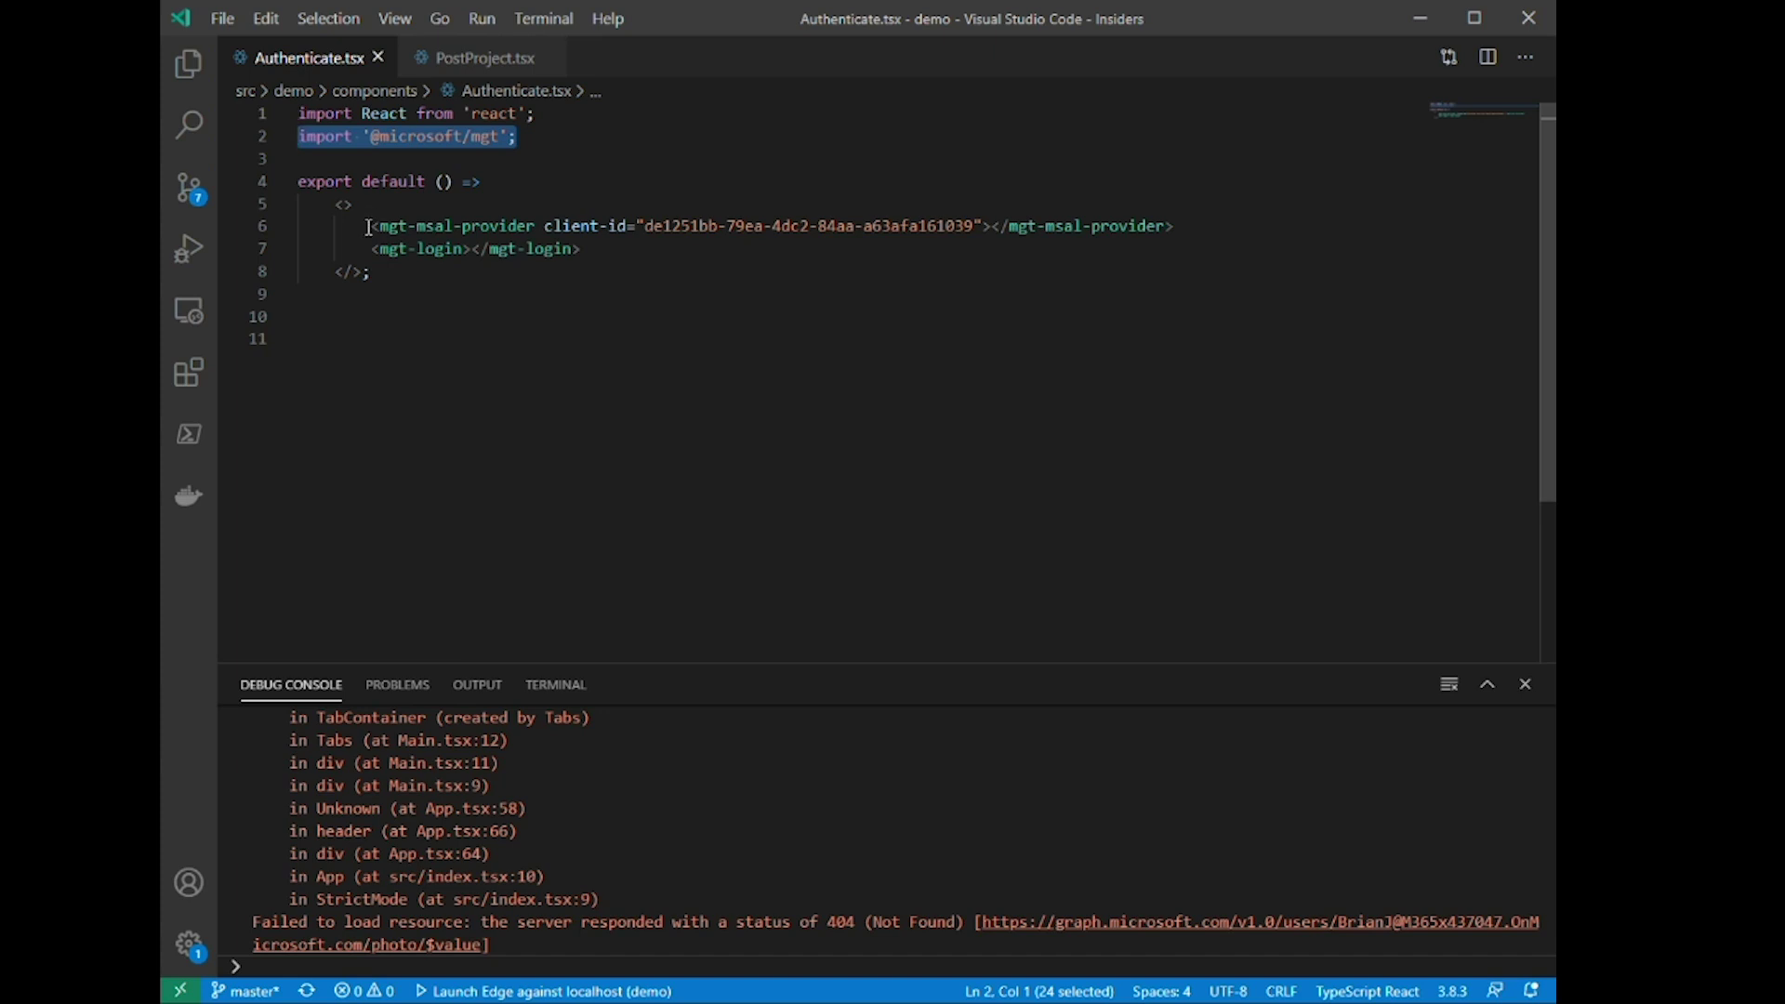
pyautogui.moveTo(369, 227); pyautogui.dragTo(1176, 227)
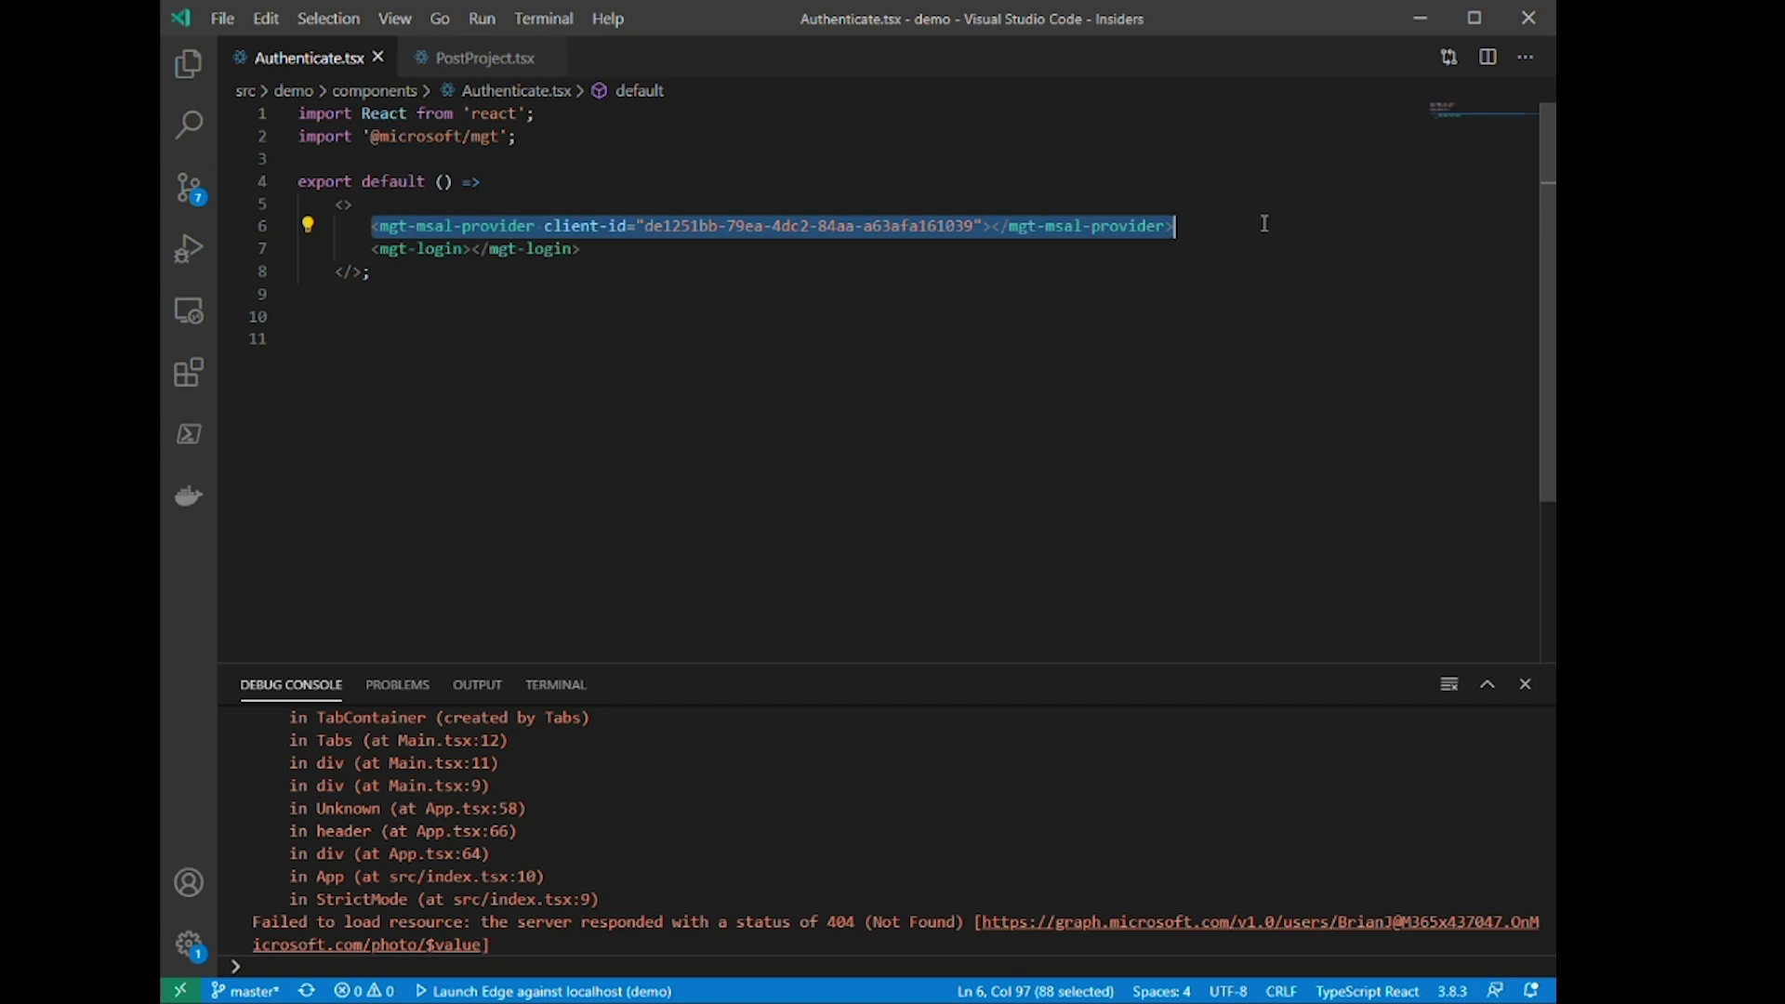
pyautogui.moveTo(581, 249); pyautogui.dragTo(371, 249)
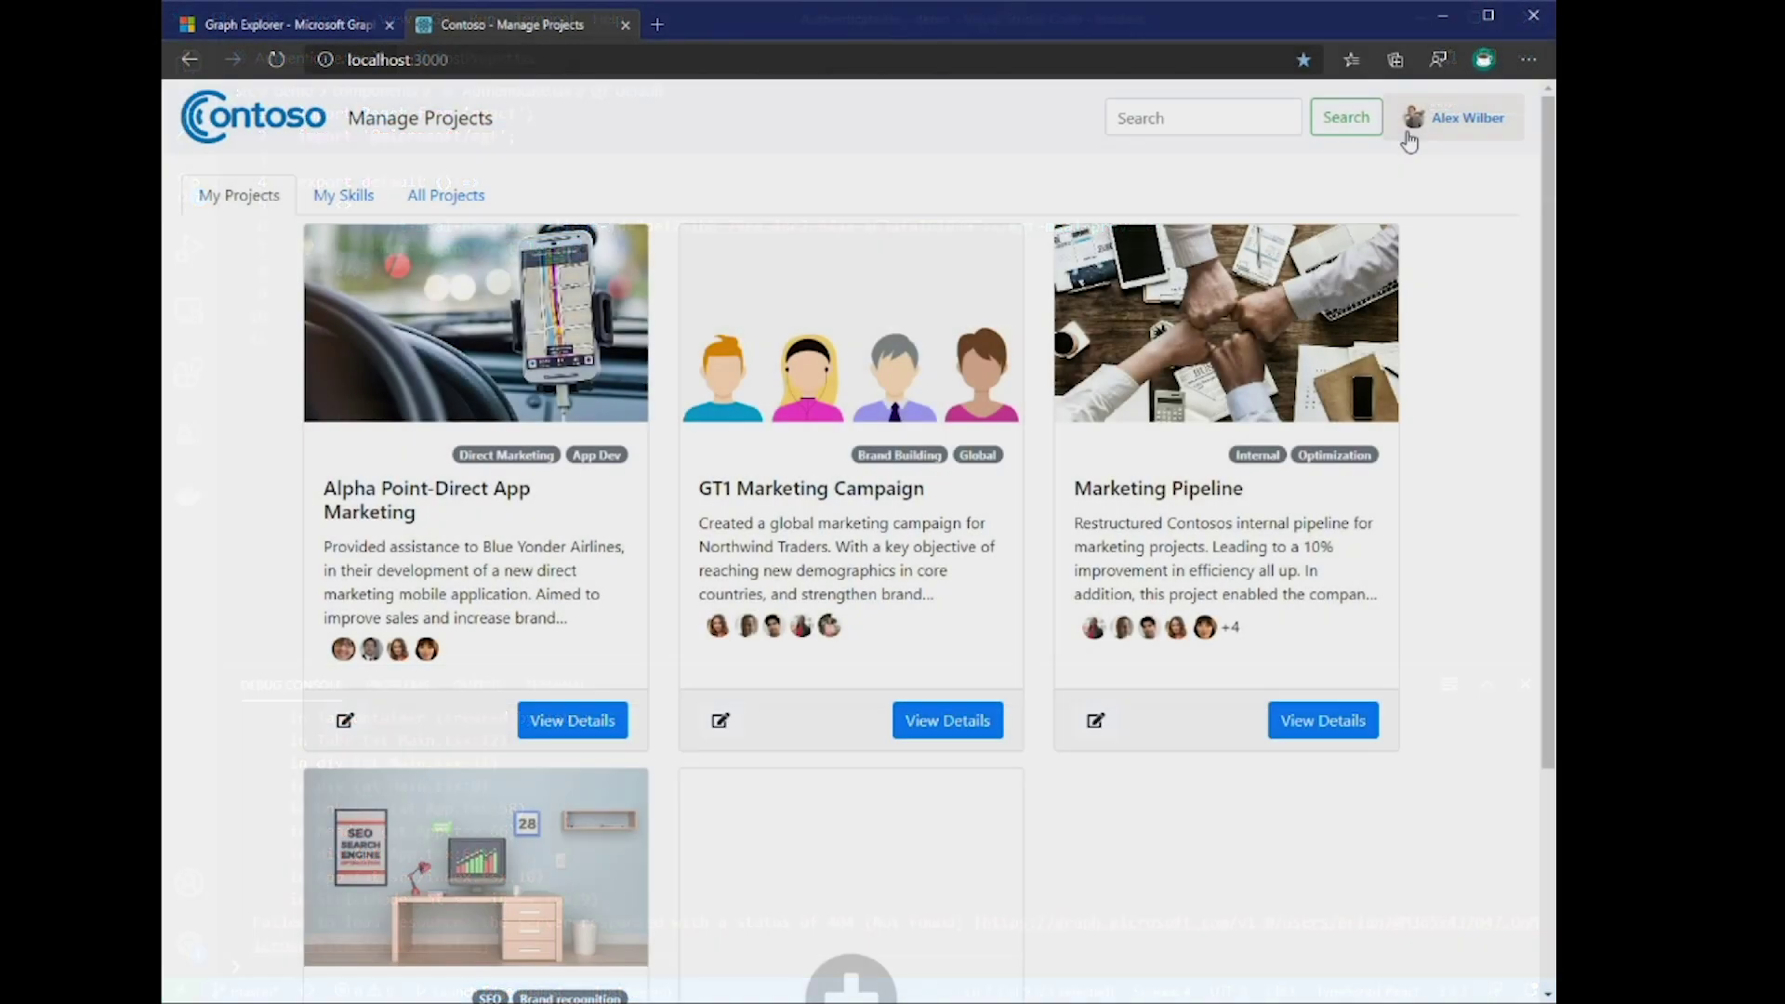
pyautogui.scroll(-3, 1403, 139)
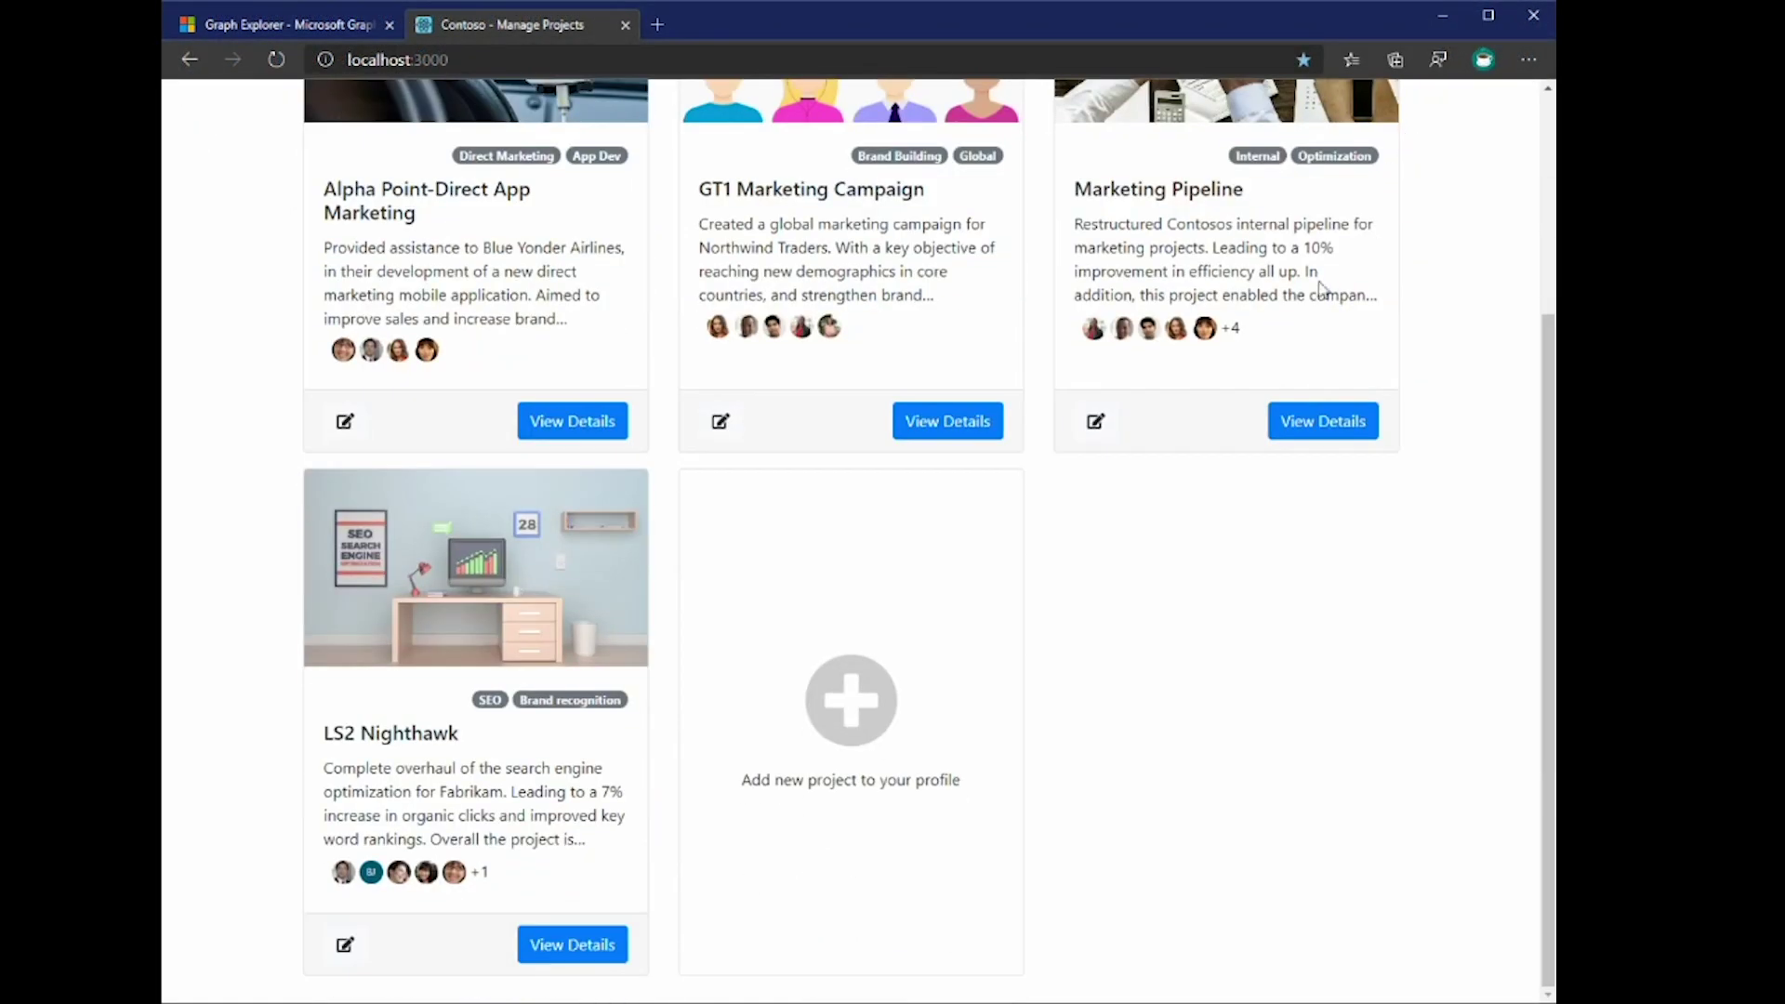
pyautogui.click(567, 945)
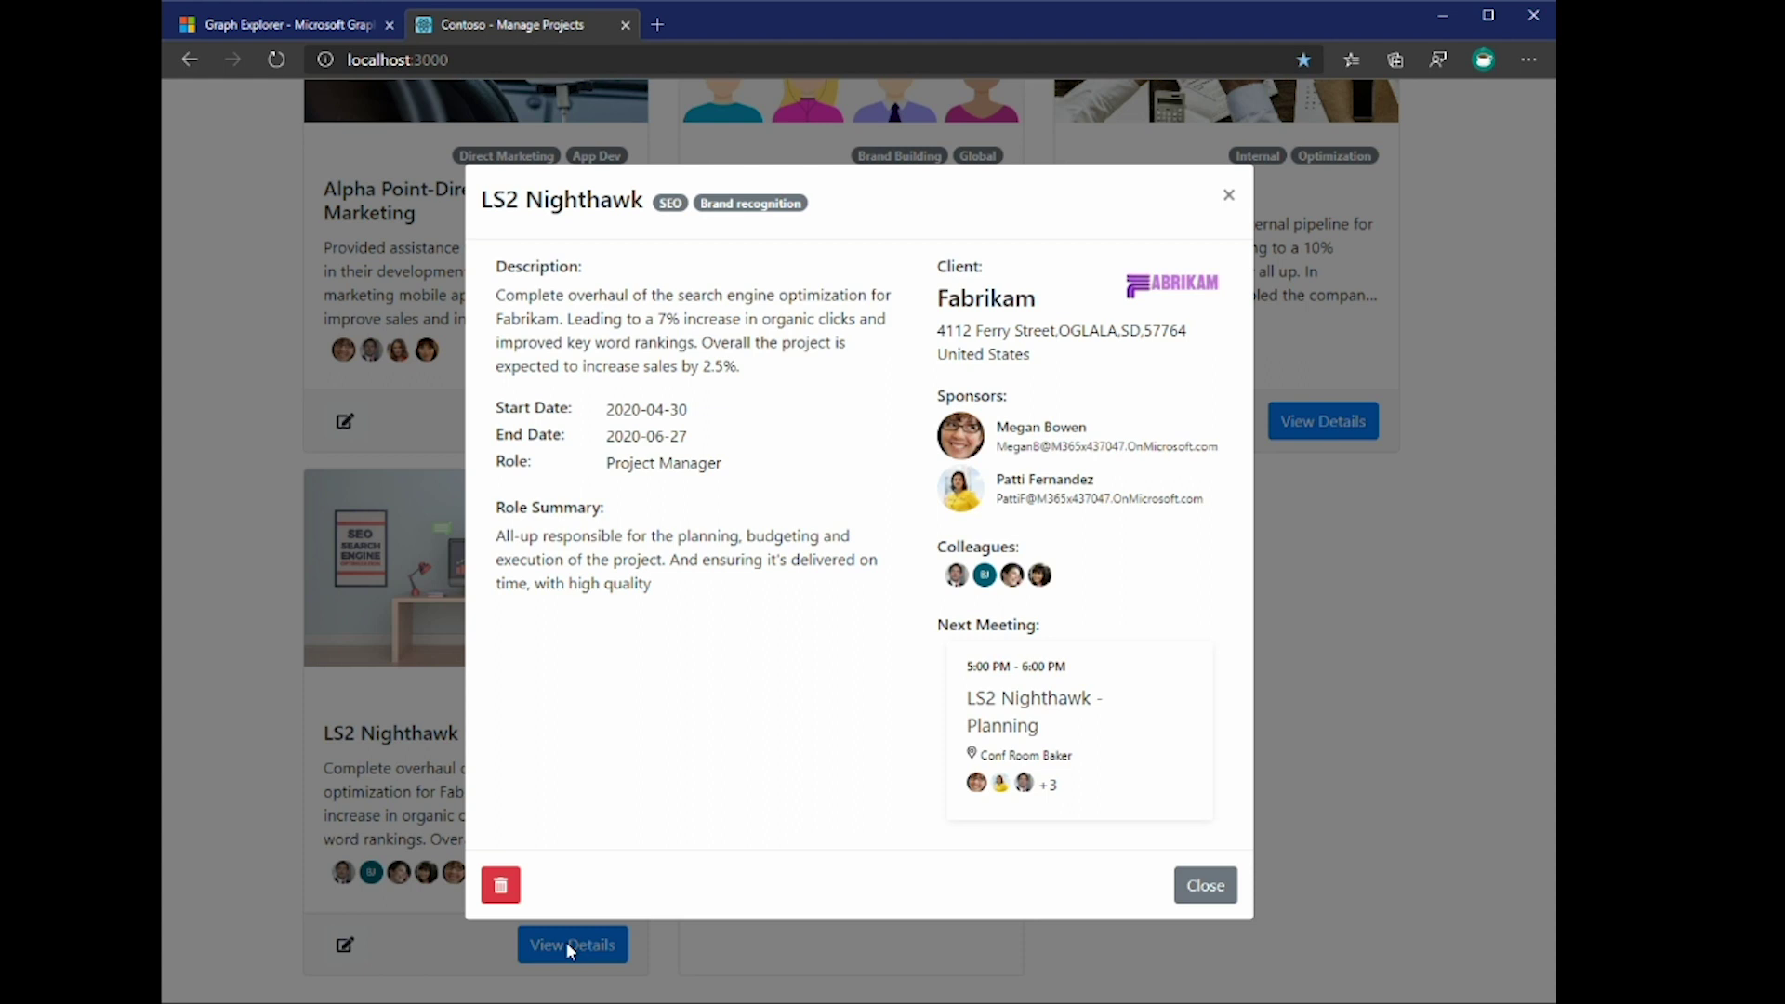
pyautogui.moveTo(988, 455)
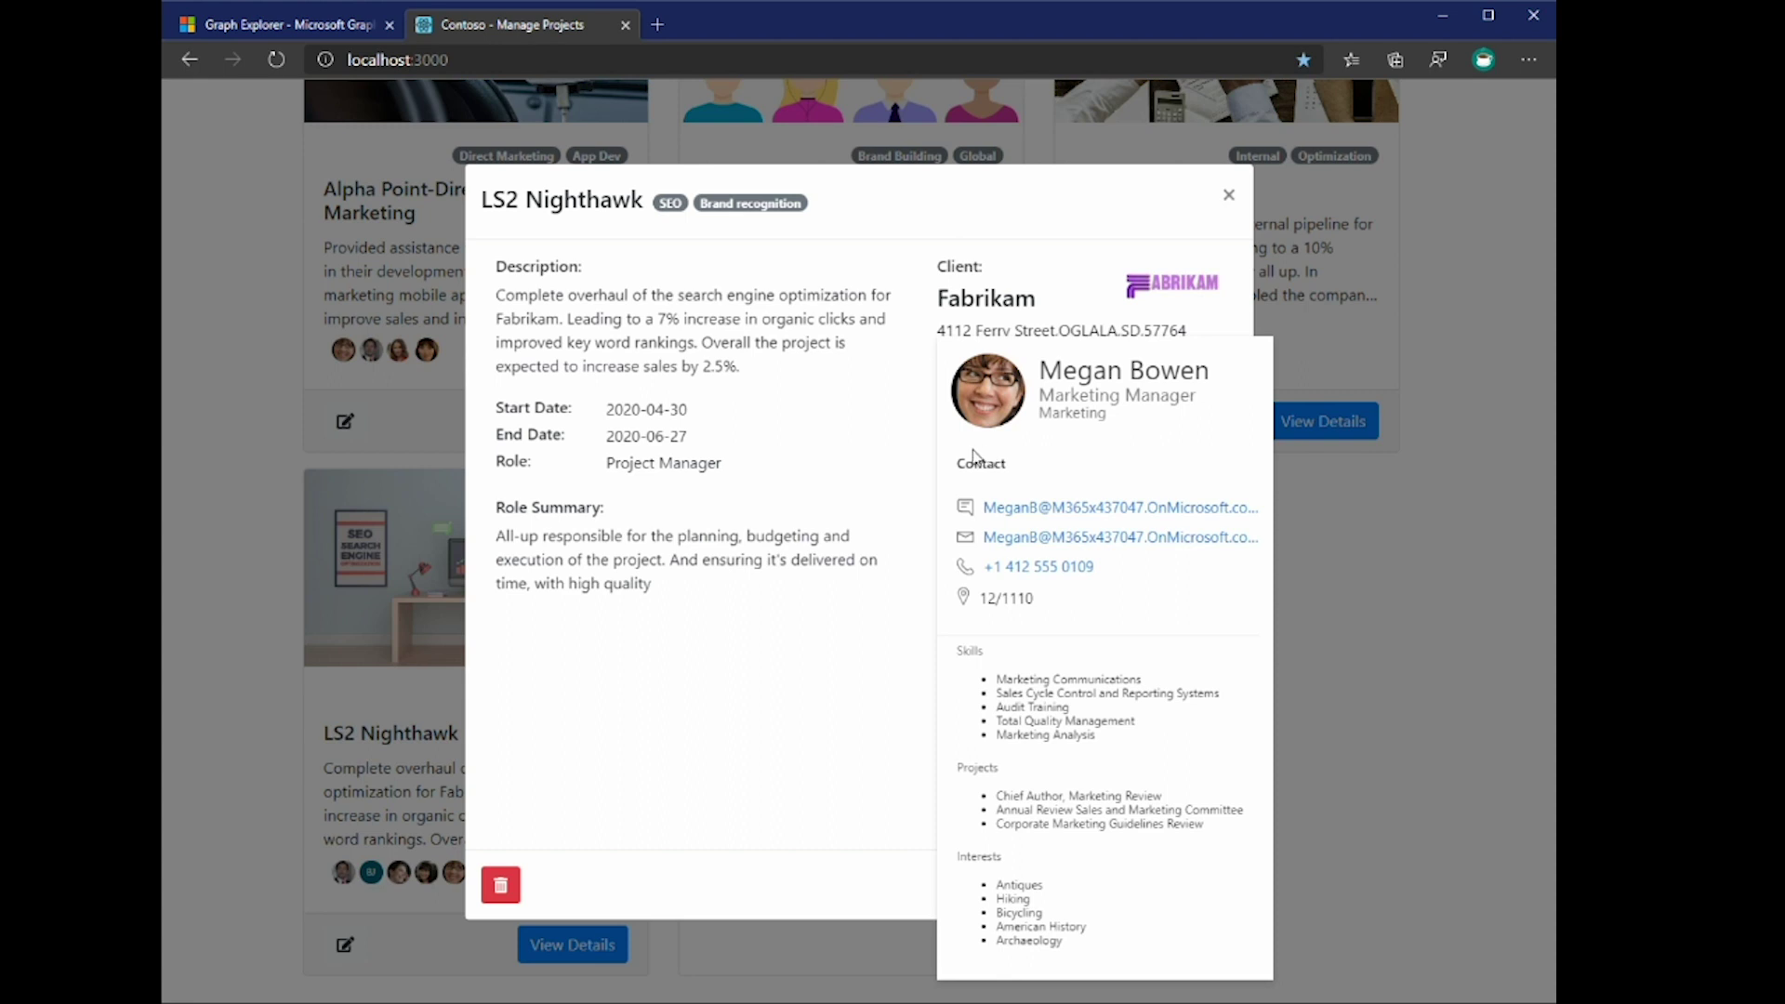
pyautogui.moveTo(946, 666); pyautogui.dragTo(1107, 793)
pyautogui.click(1109, 795)
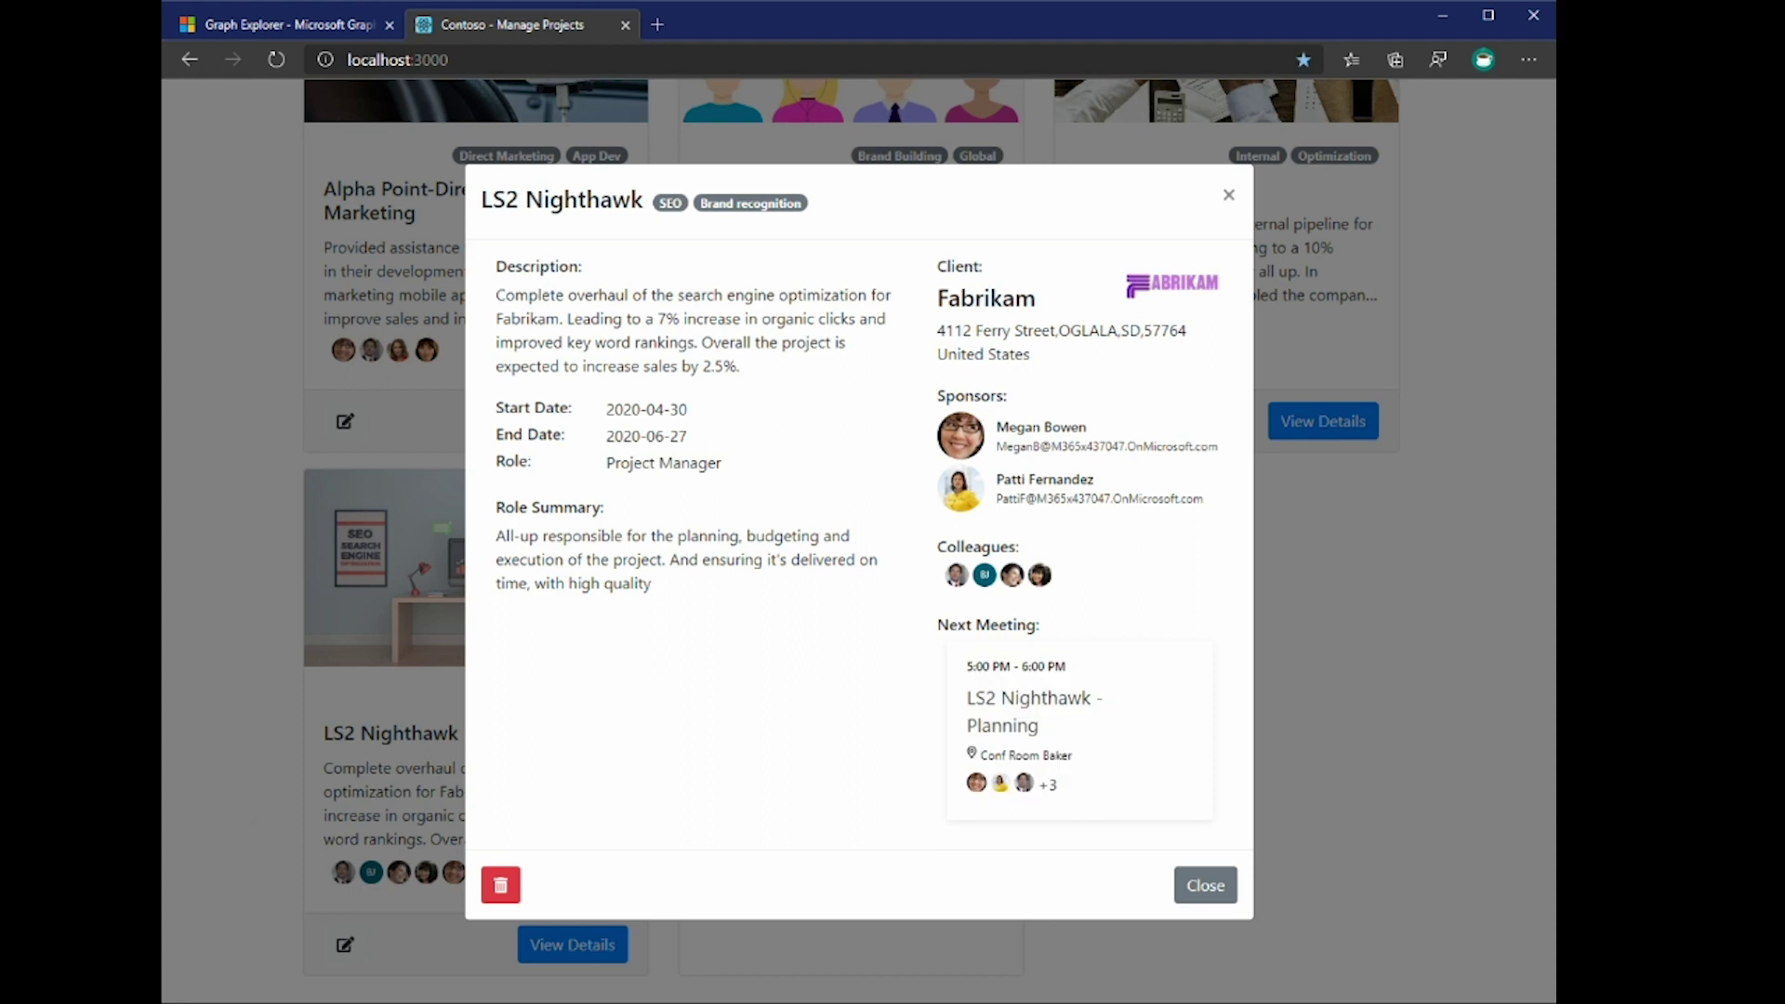
# Start a new project 'Consumer Electronics Marketing' described as 'Marketing campaign for the XT21 product series'
pyautogui.click(565, 946)
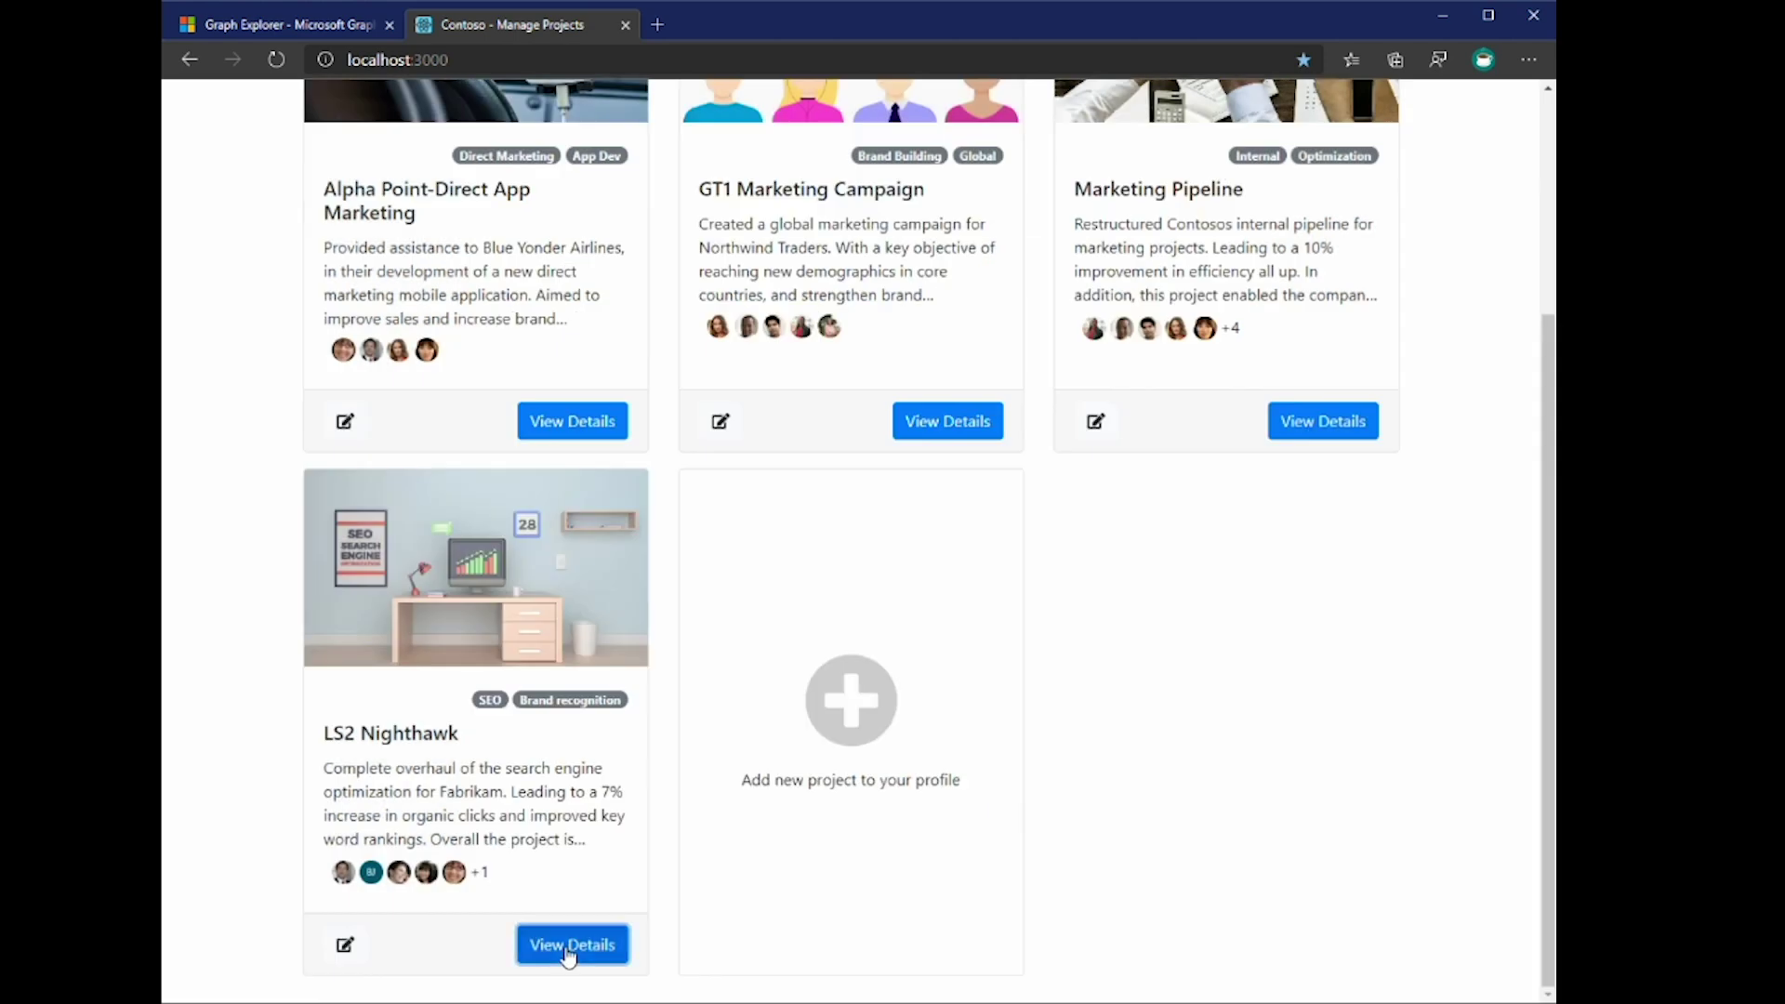
pyautogui.click(840, 751)
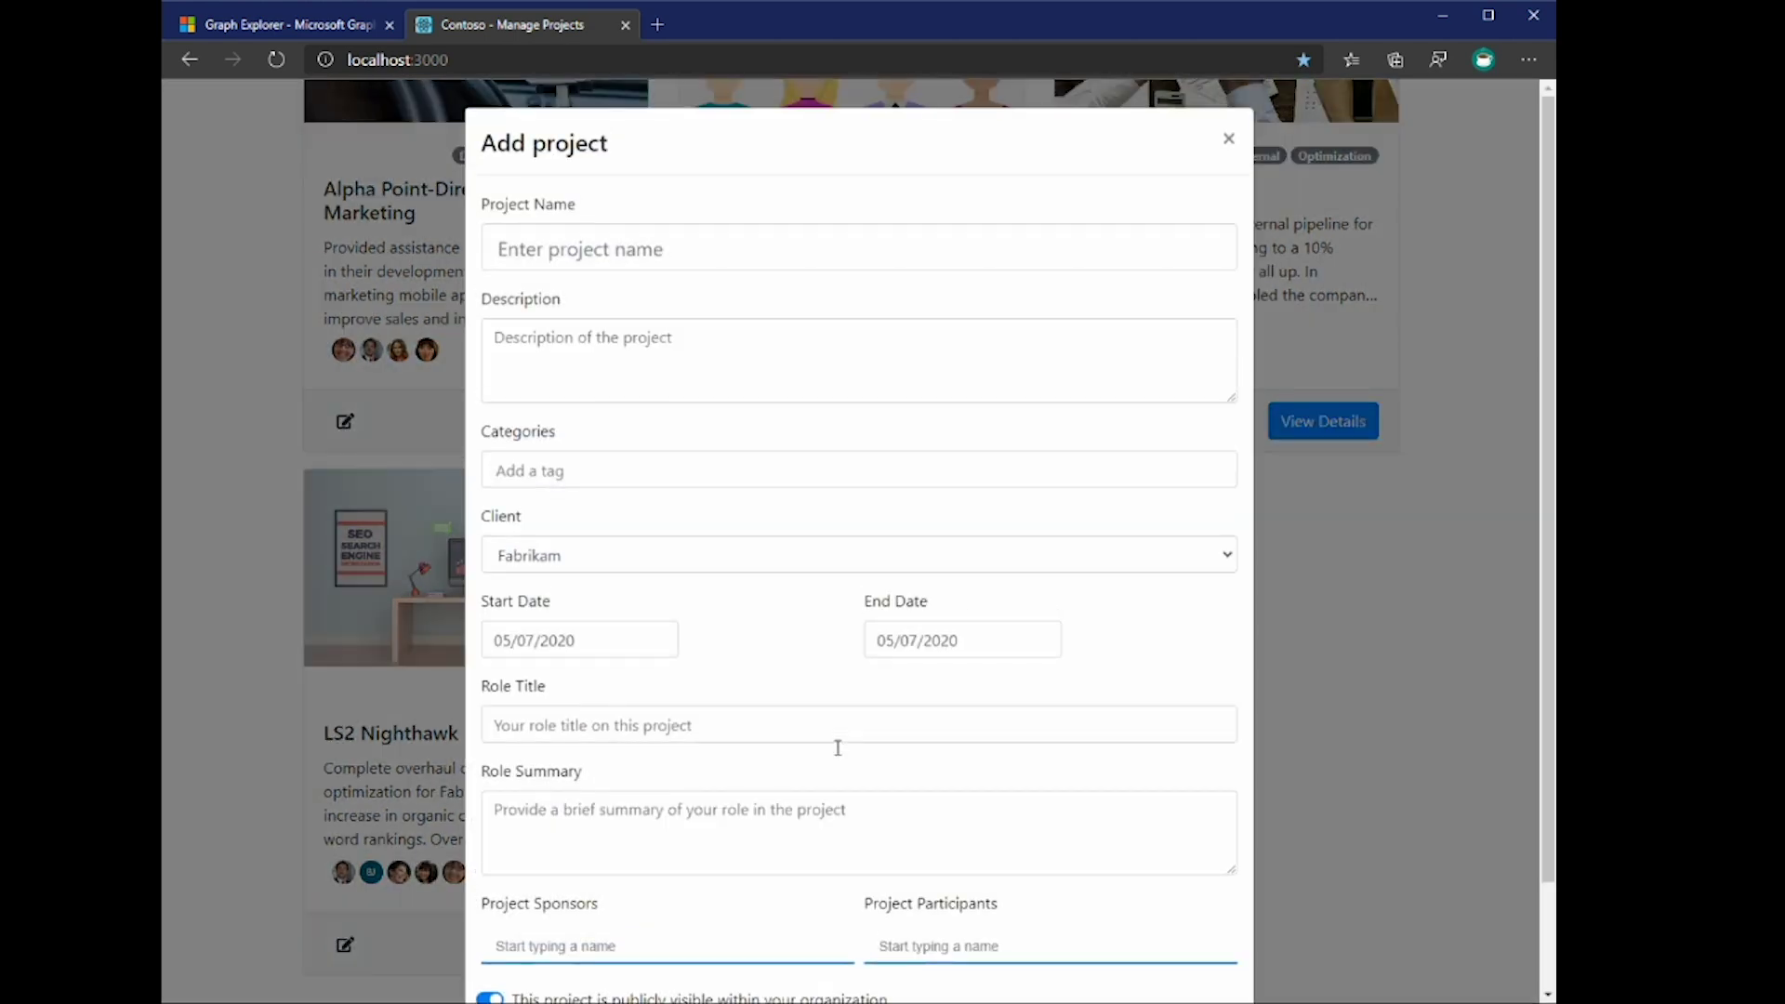
pyautogui.click(611, 251)
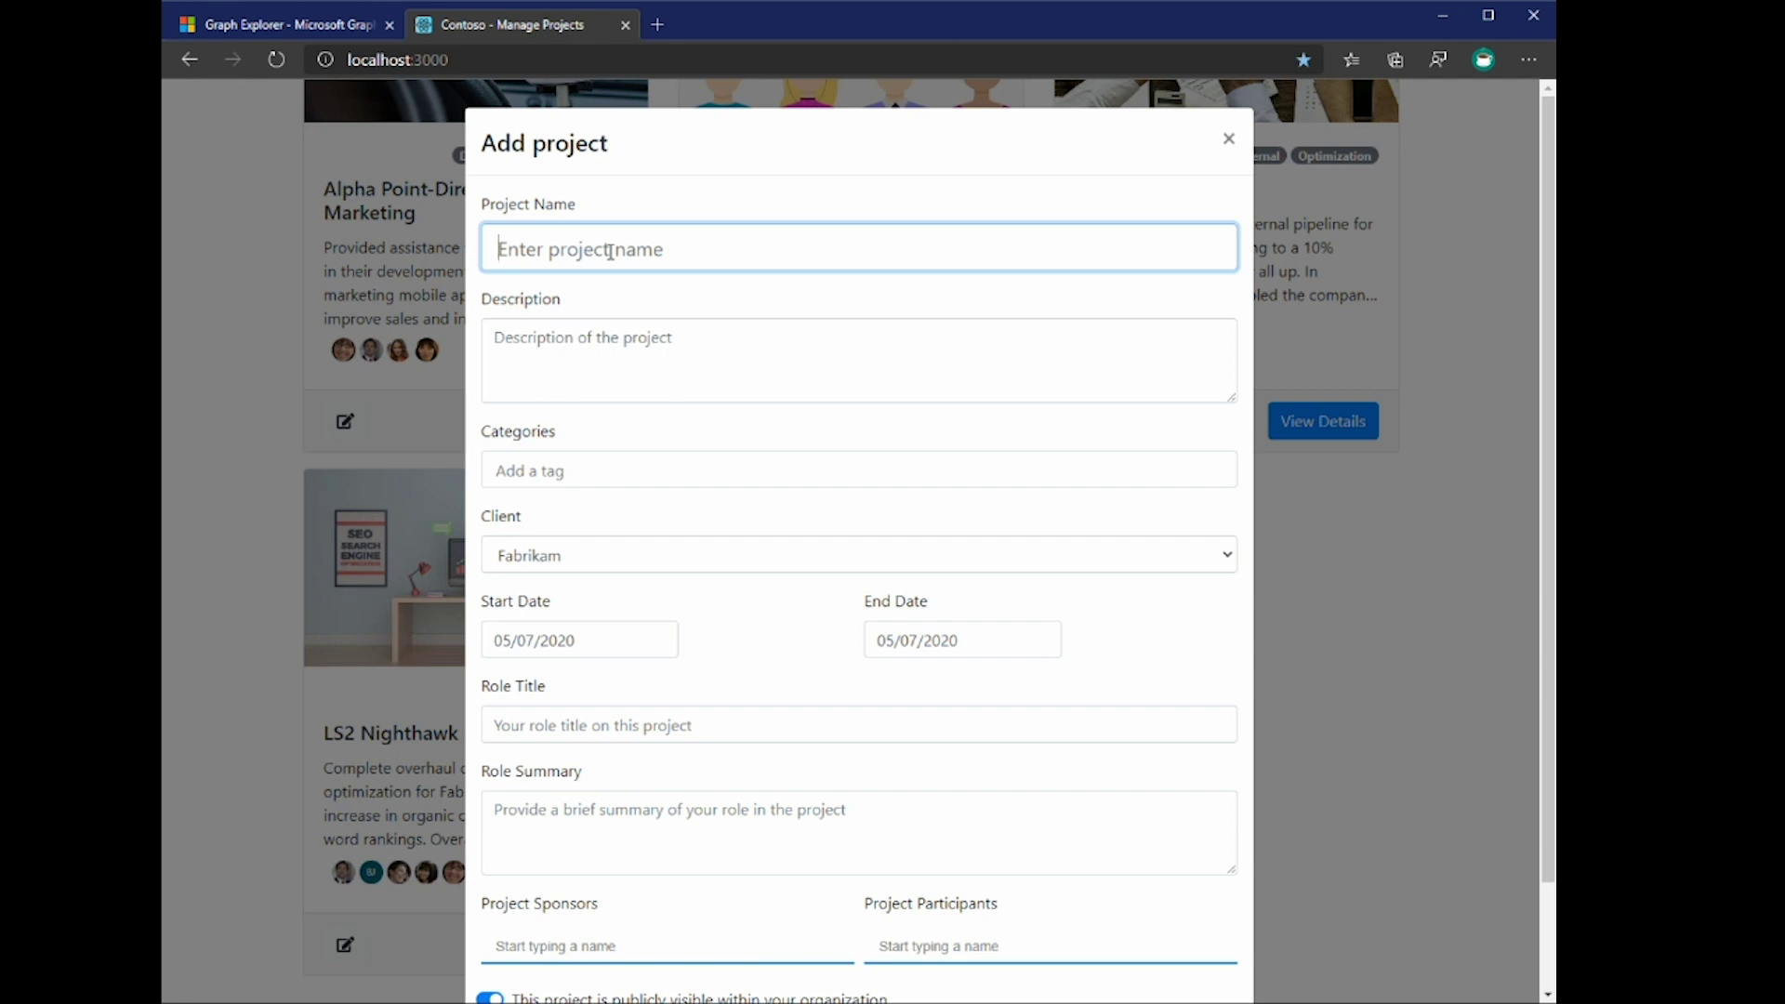
pyautogui.write('Consumer ')
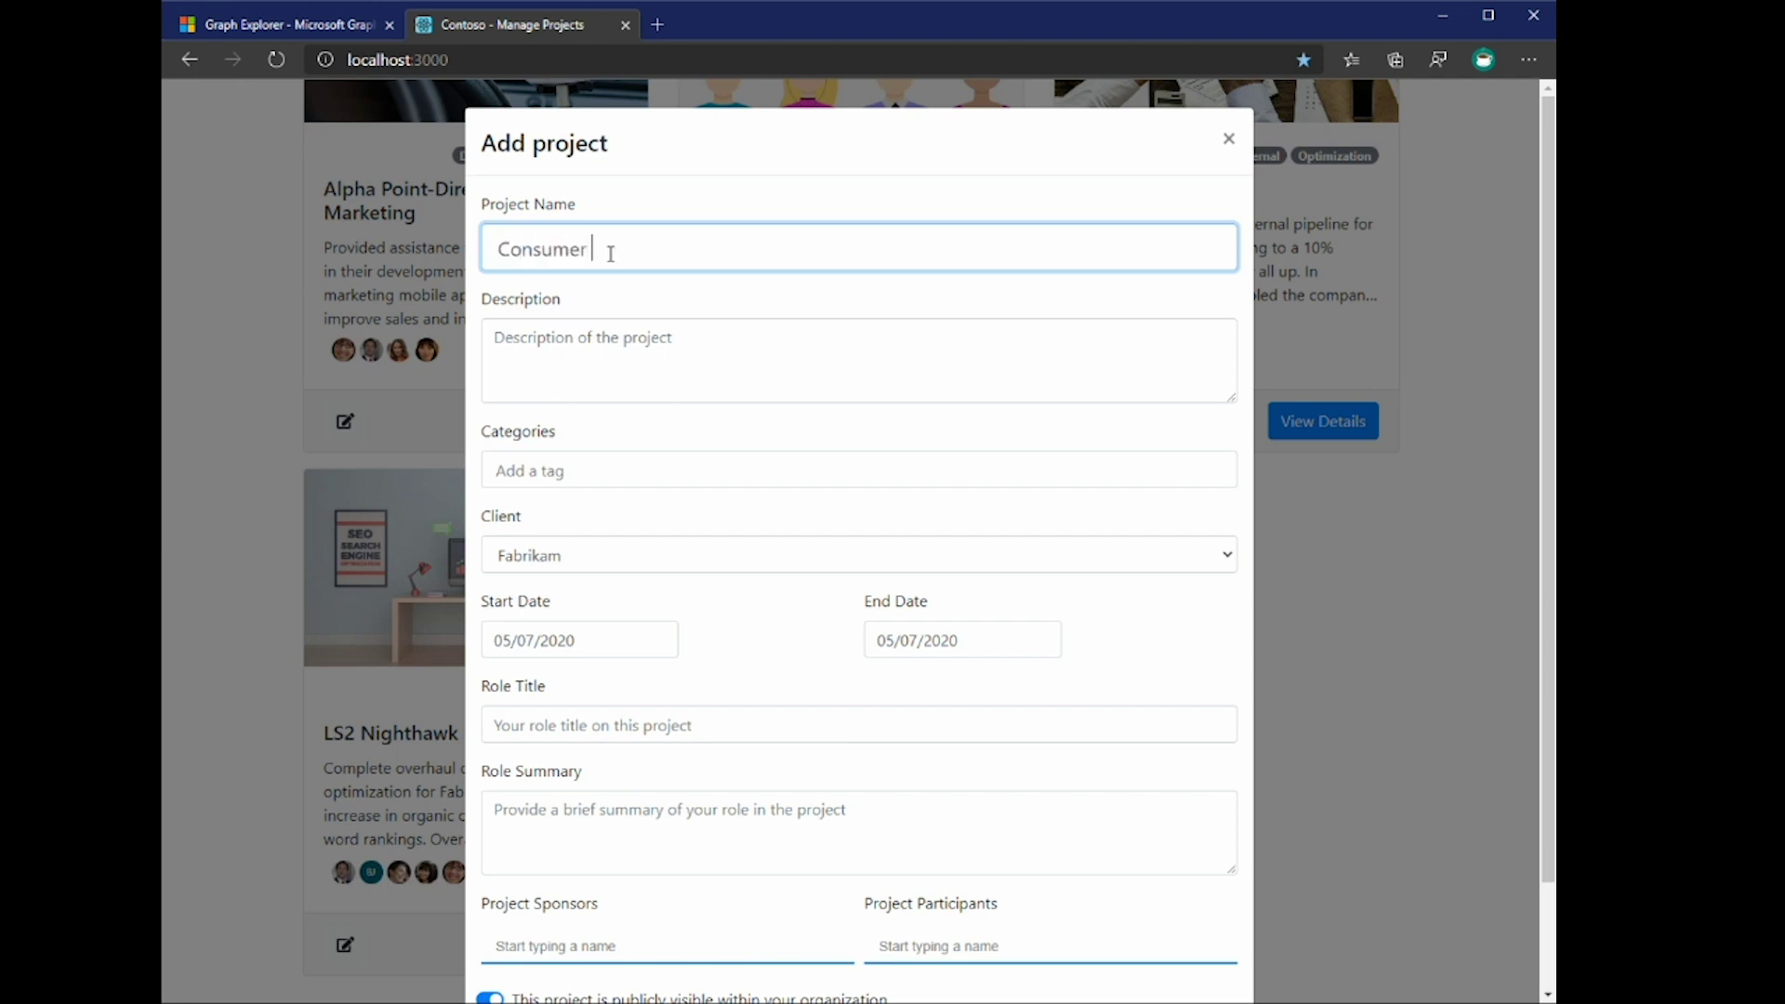
pyautogui.write('Electronics Marketing')
pyautogui.press('Tab')
pyautogui.write('Marketing')
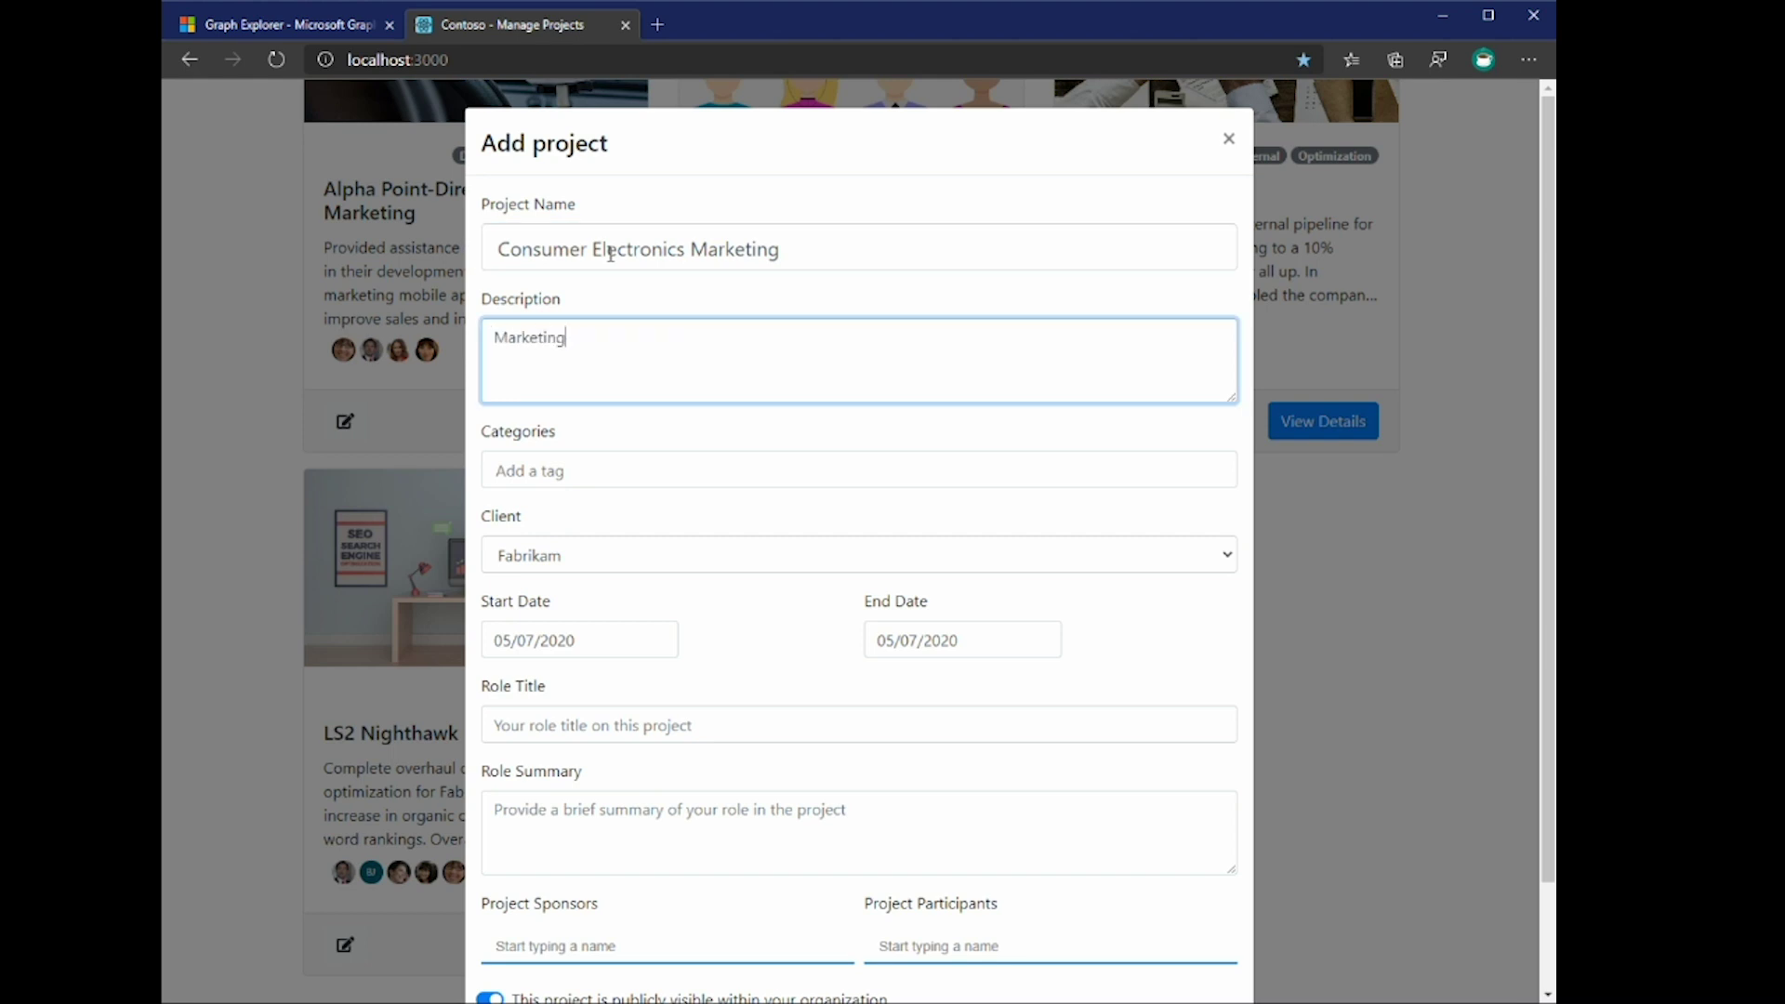
pyautogui.write(' campaign for the XT21 product  series')
# Tag the project with Consumer and Campaign categories and set the end date to June 1, 2020
pyautogui.press('Tab')
pyautogui.write('Consumer')
pyautogui.press('Return')
pyautogui.write('Campaign')
pyautogui.press('Return')
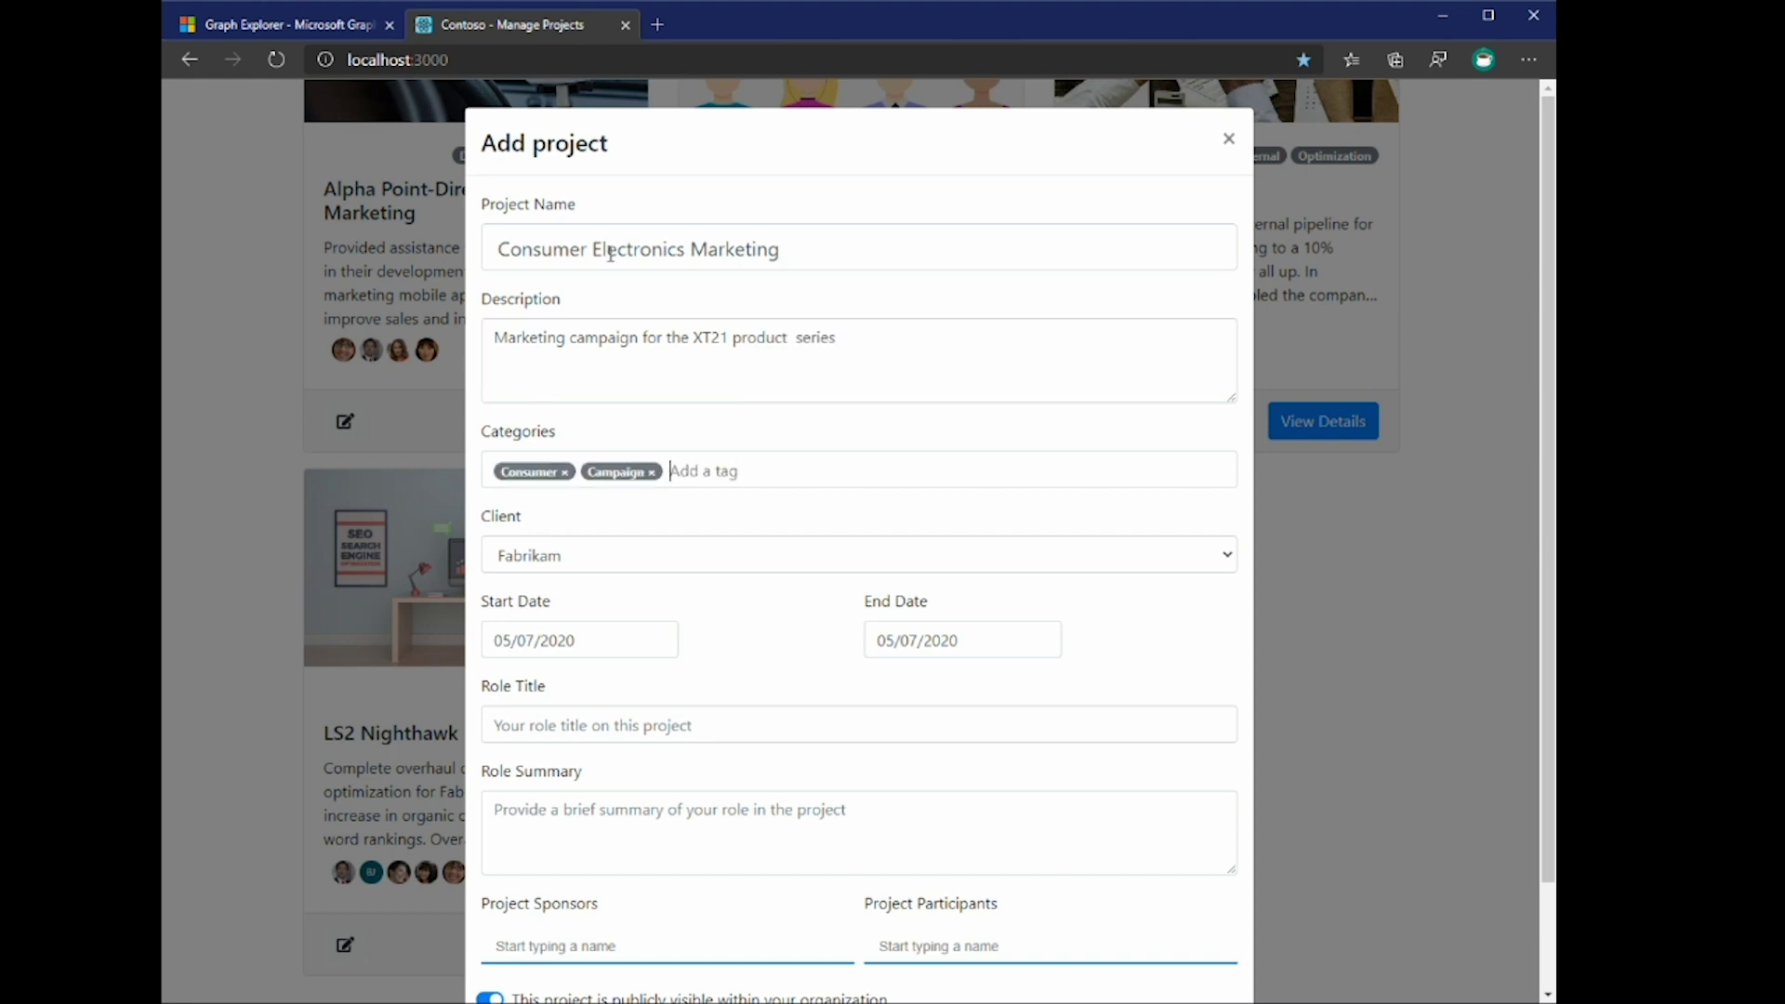
pyautogui.click(976, 636)
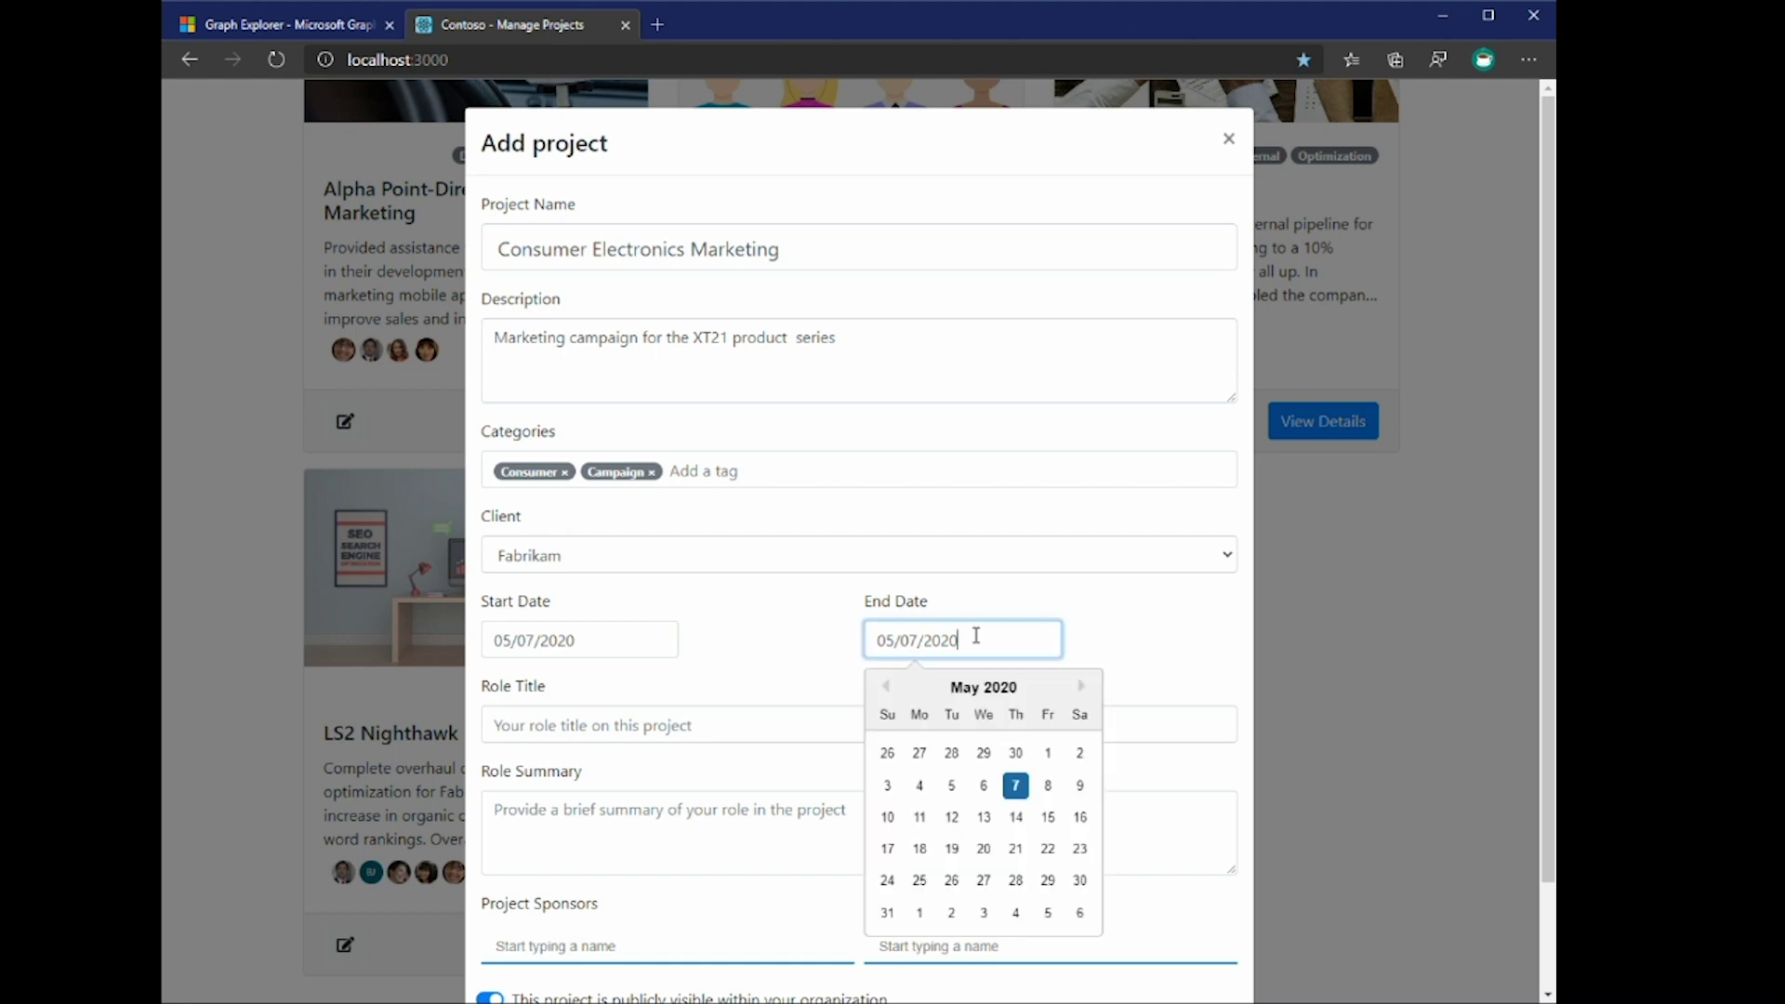
pyautogui.click(919, 912)
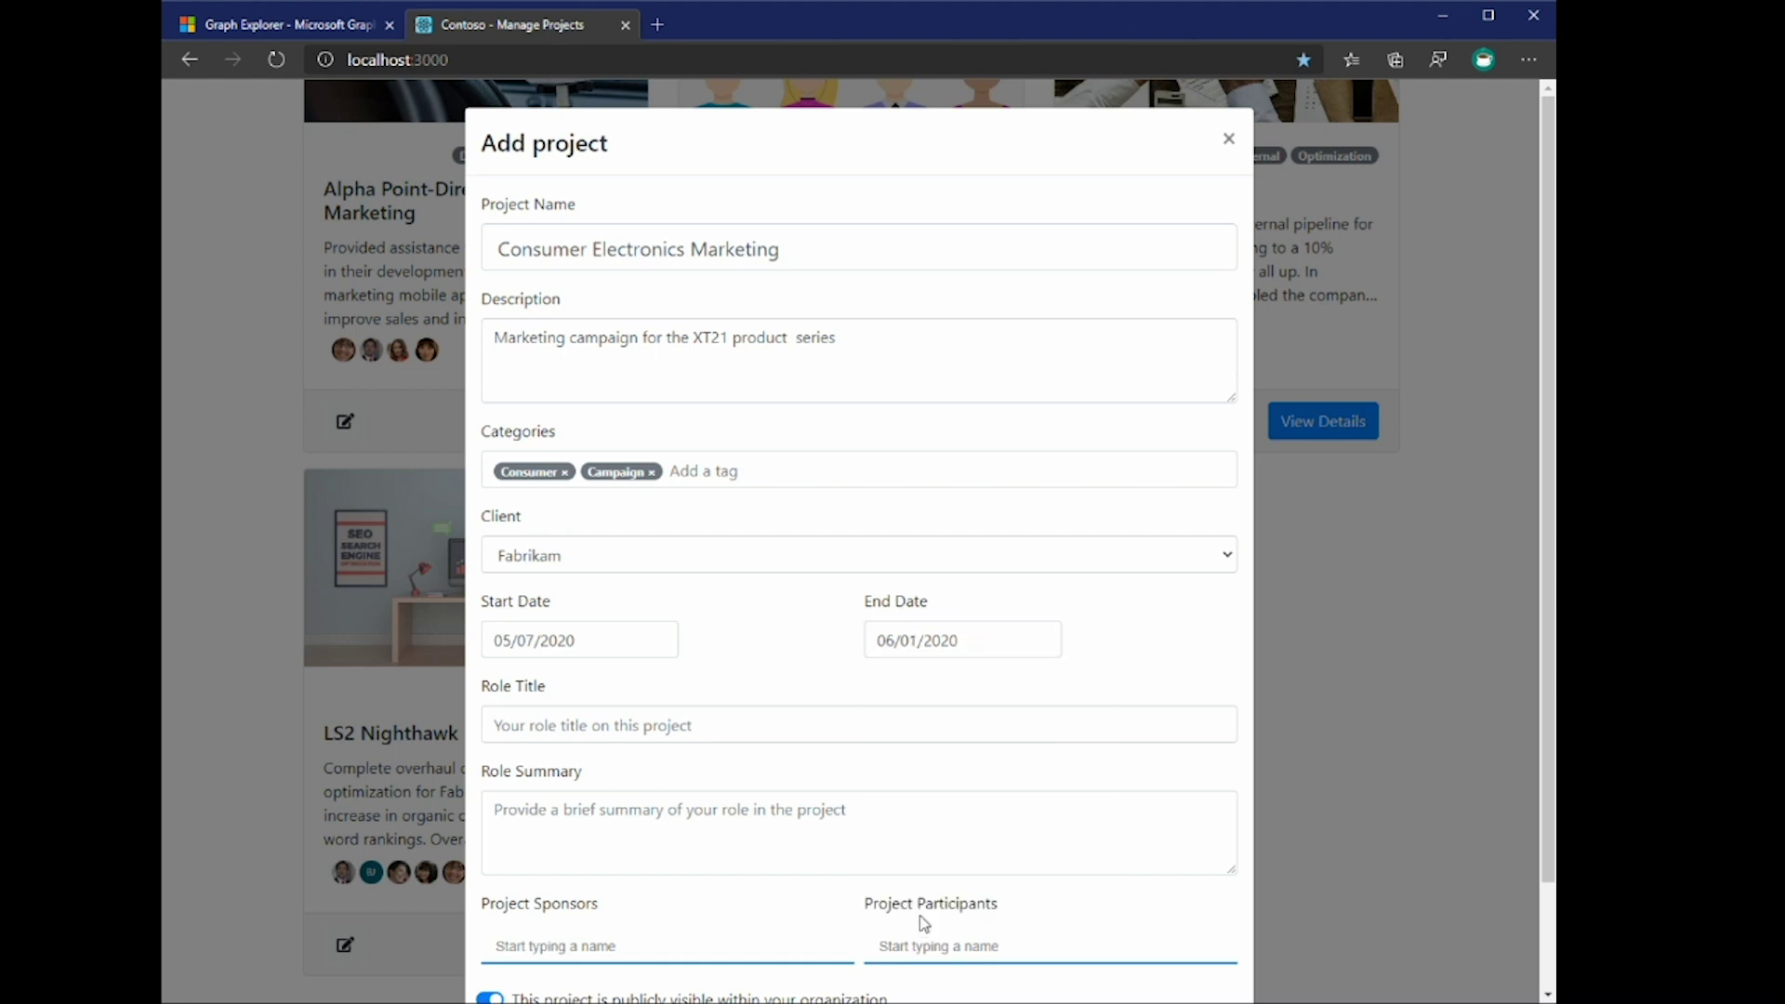
# Enter role title 'Lead Marketer' with summary 'Lead development of the marketing campaign'
pyautogui.click(709, 735)
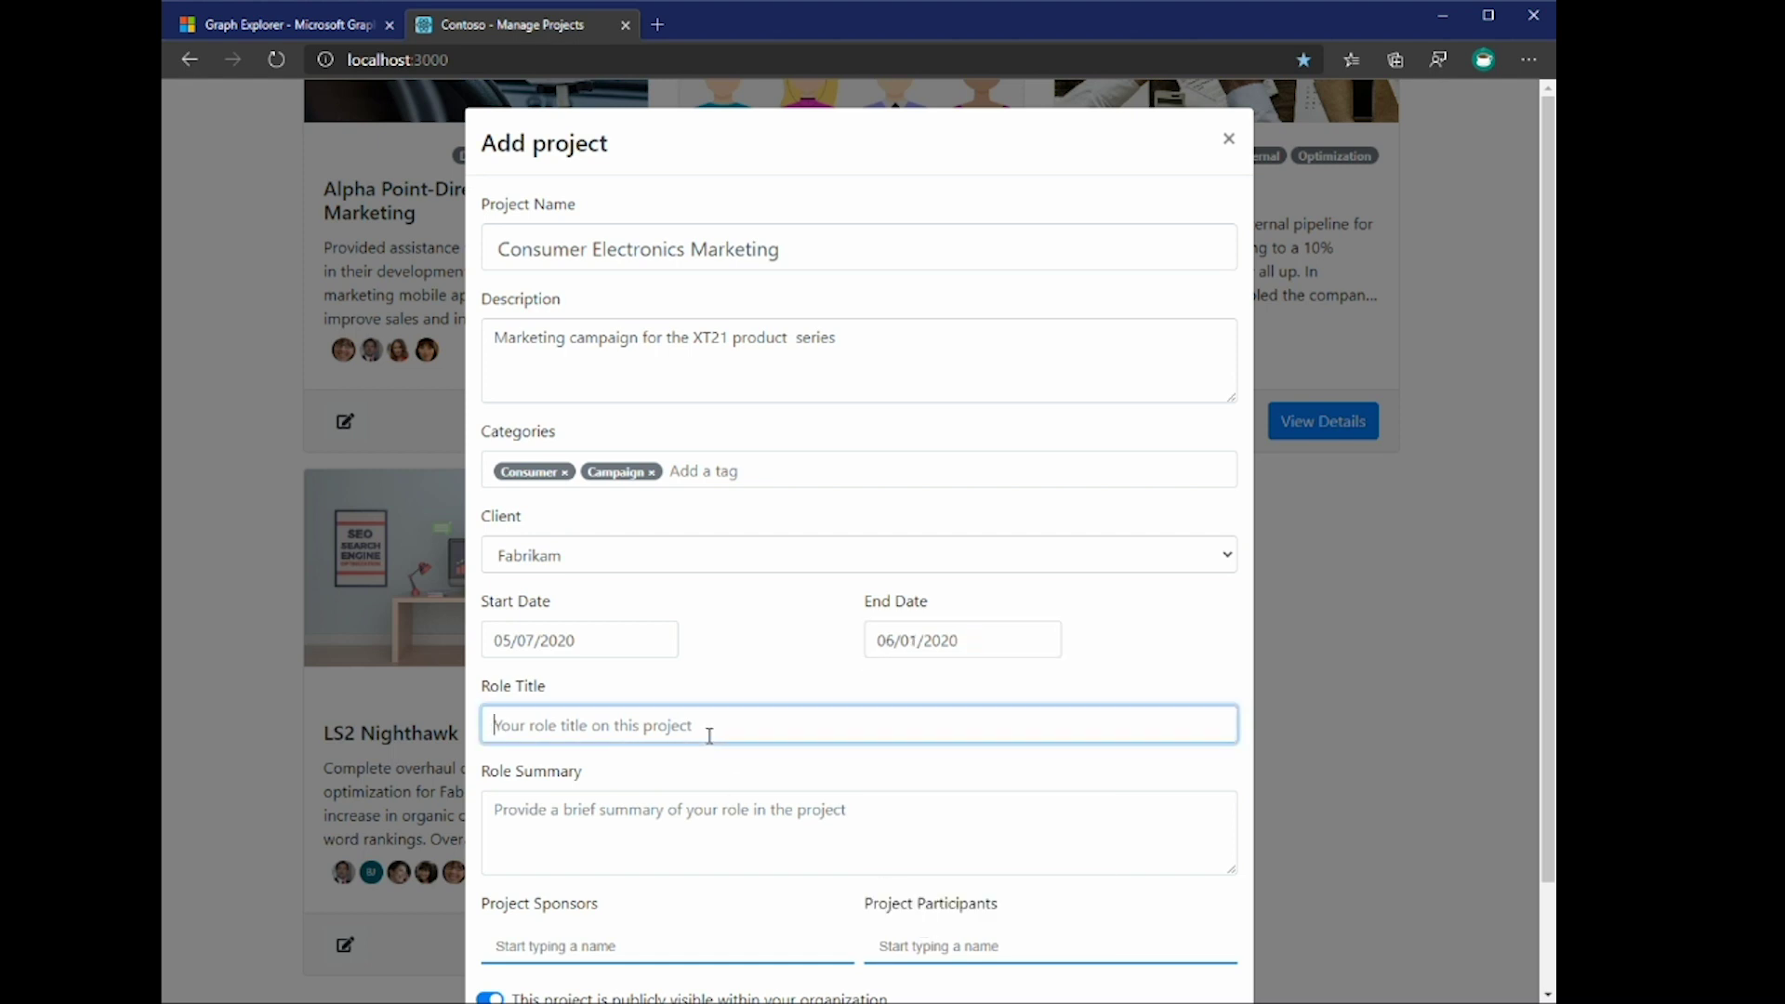
pyautogui.write('Lead Marketer')
pyautogui.press('Tab')
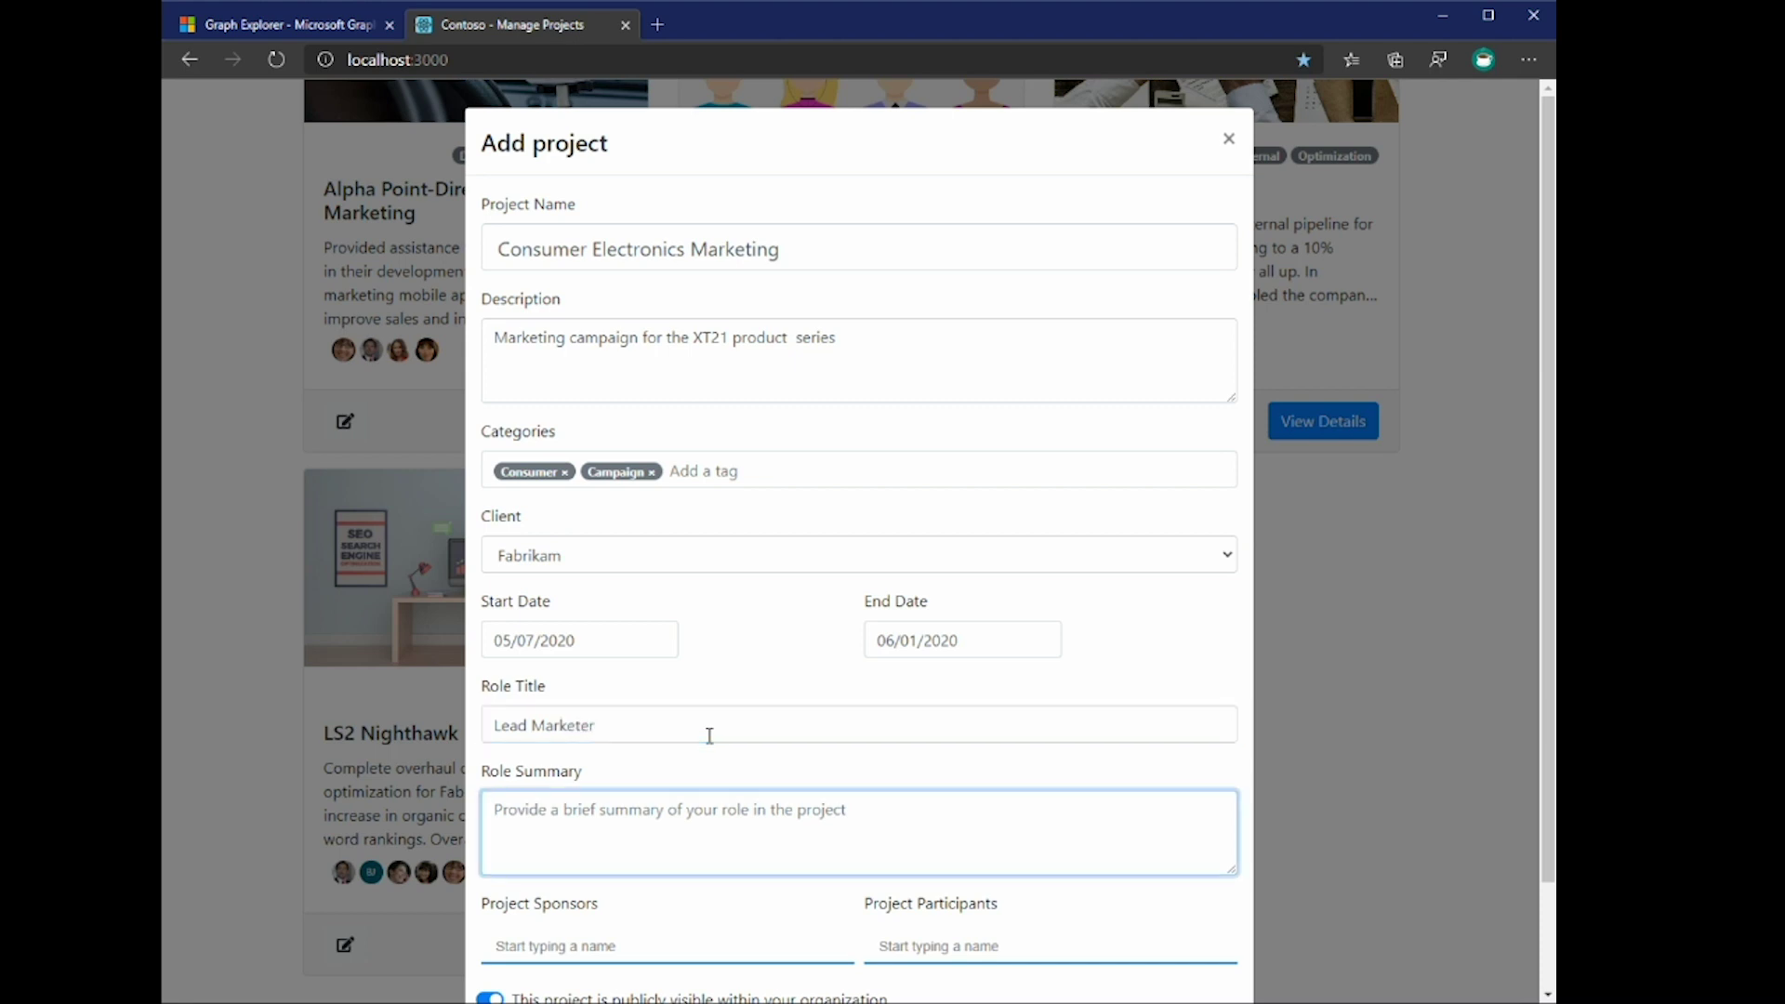
pyautogui.write('Lead')
pyautogui.write('developme')
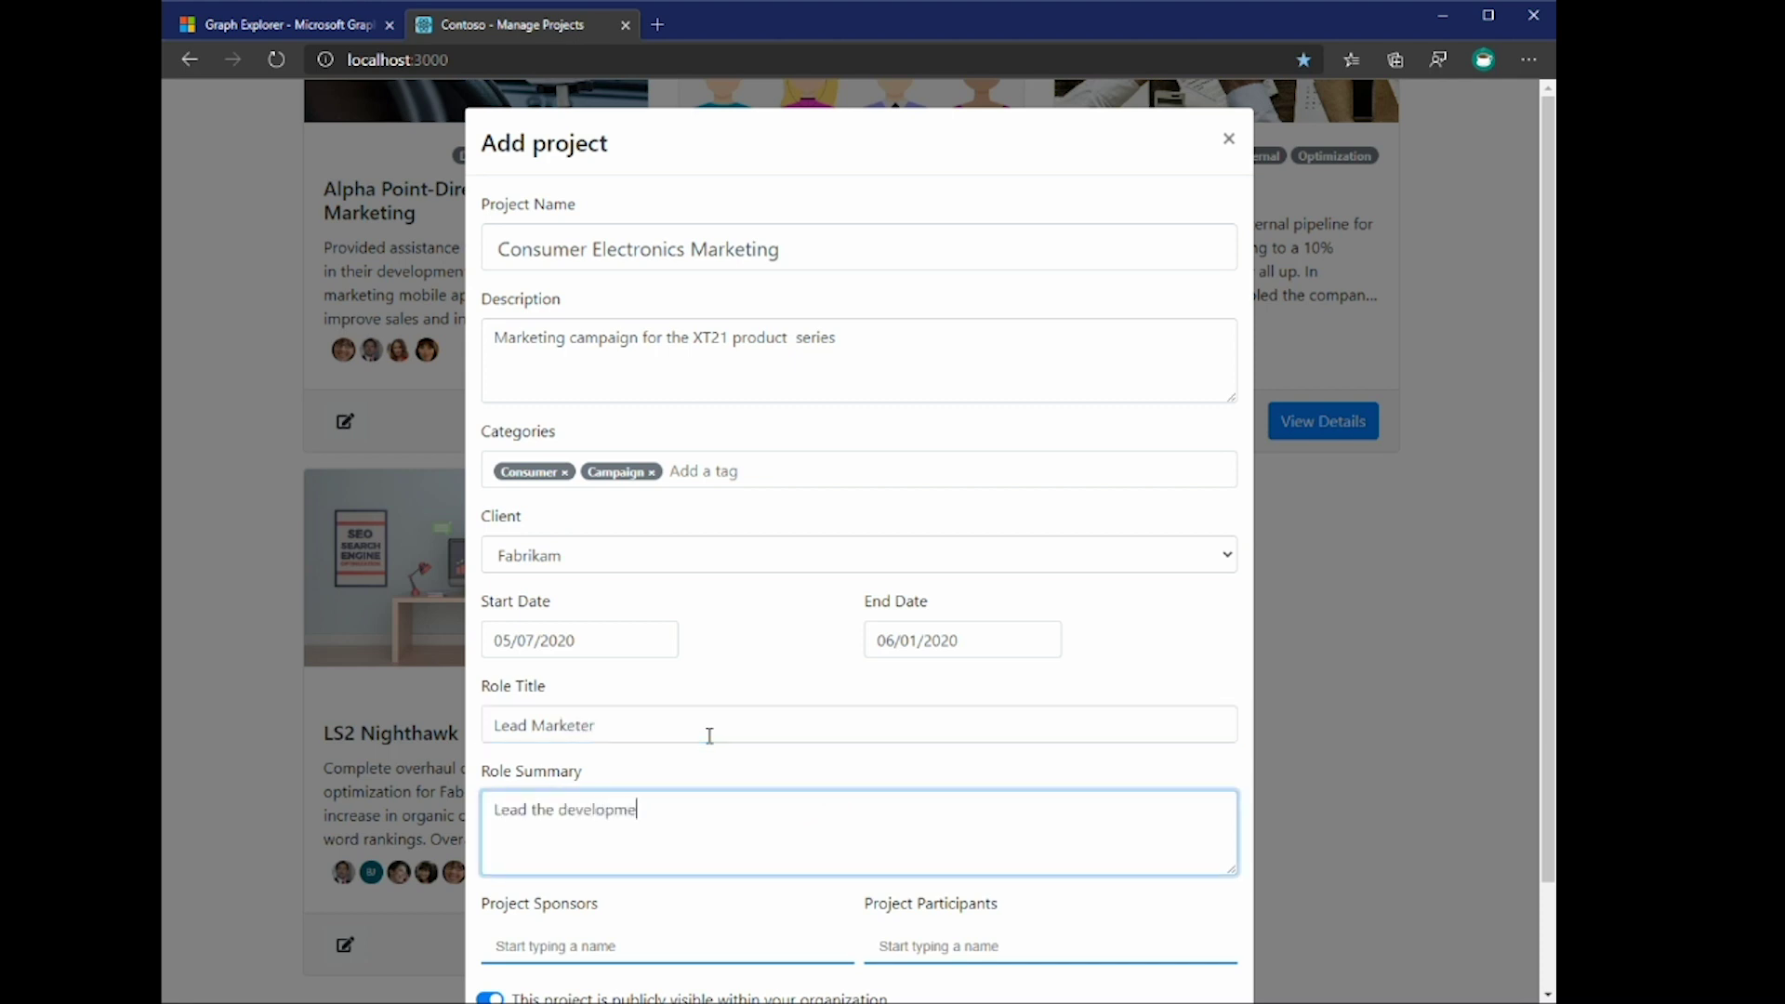
pyautogui.write('nt of the marketing campaign')
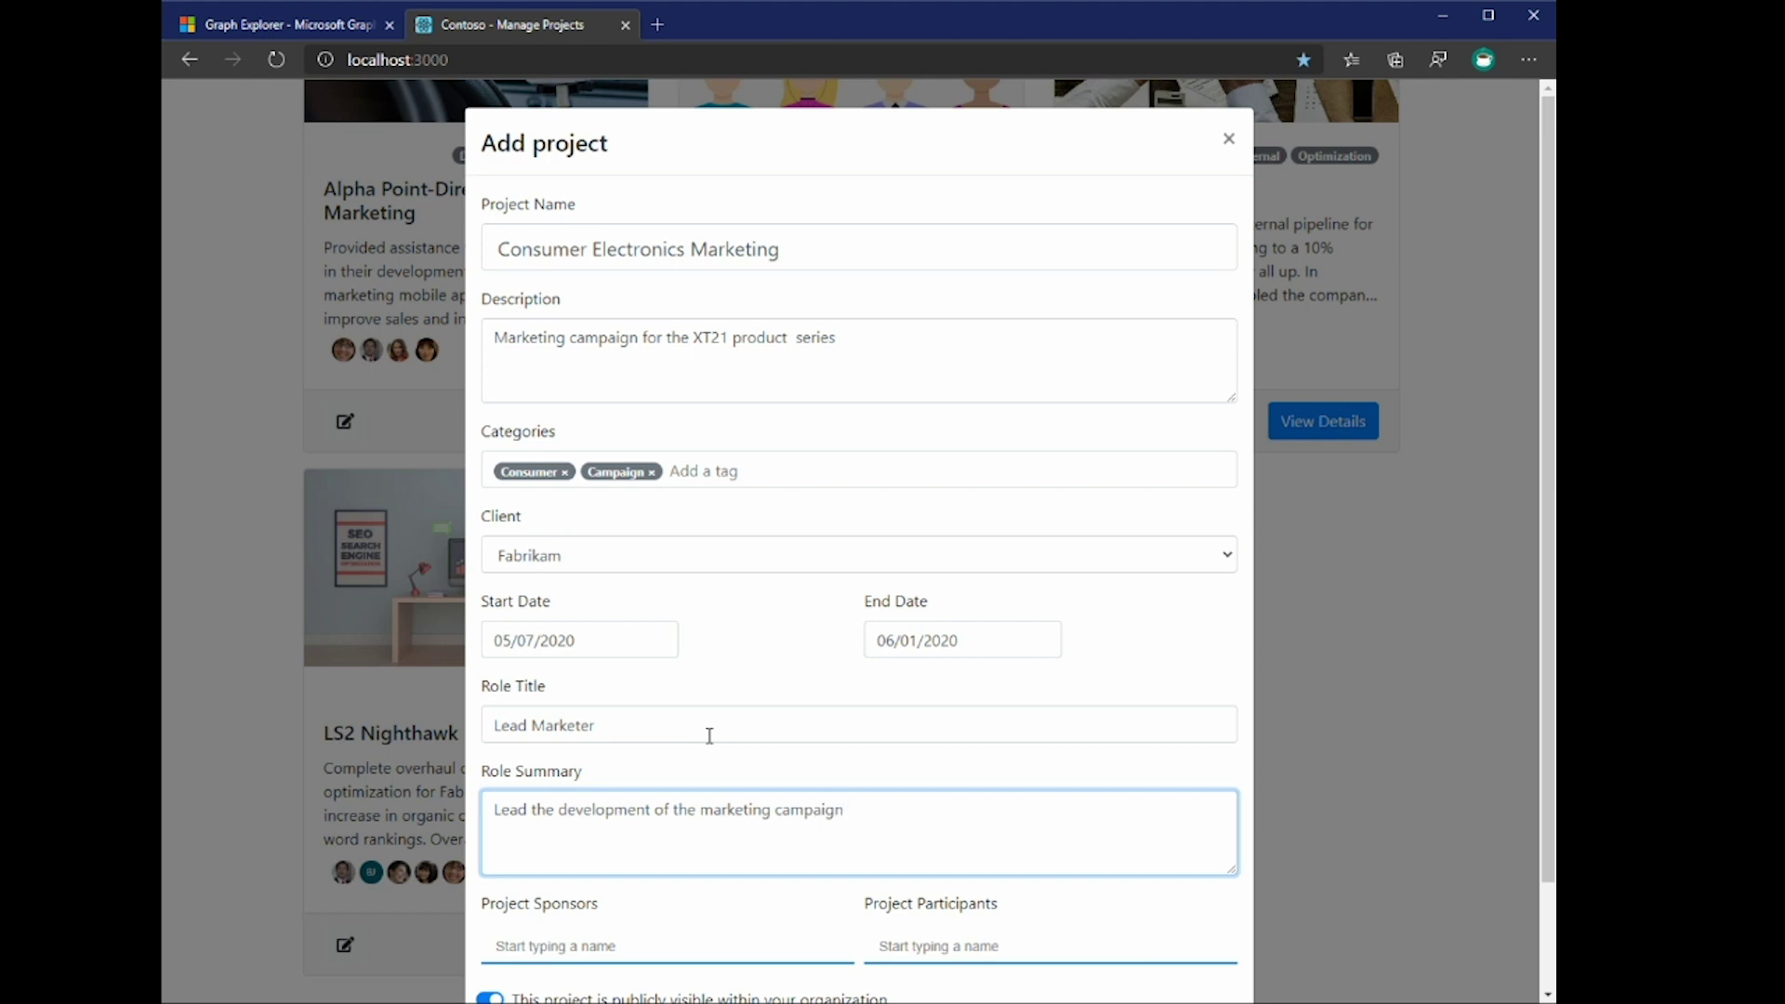
# Add a project sponsor and a participant from the people pickers, then save the project
pyautogui.press('Tab')
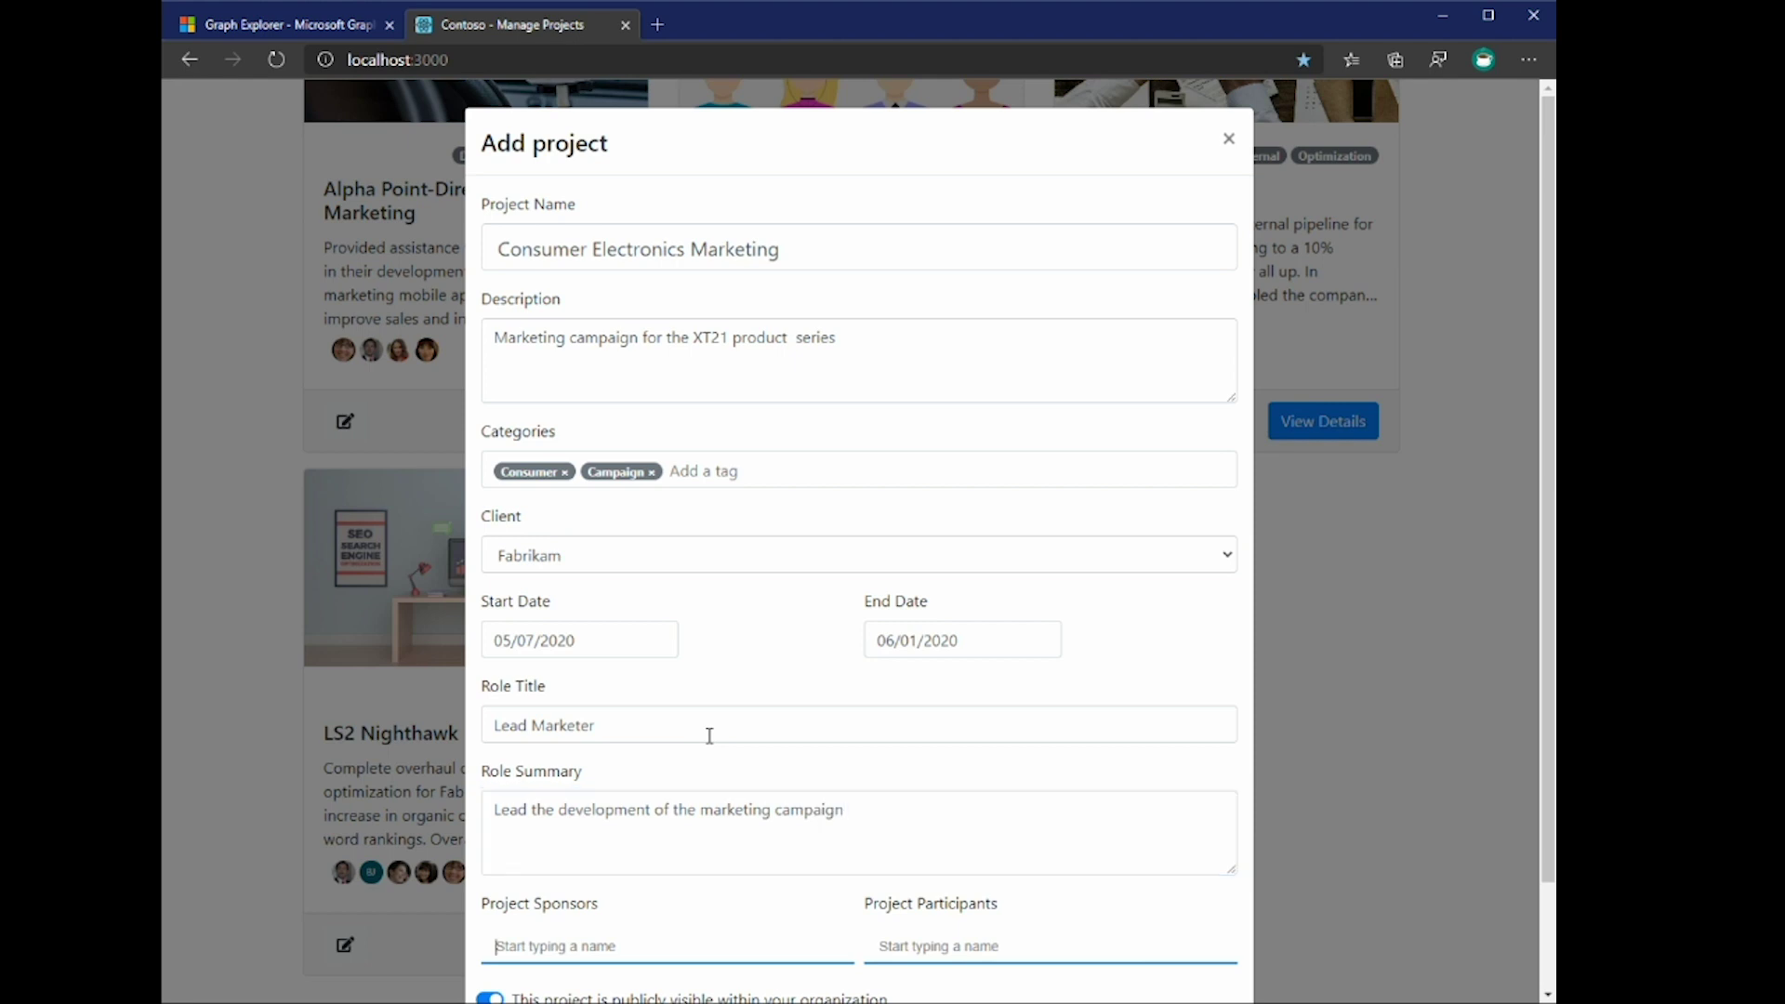
pyautogui.write('meg')
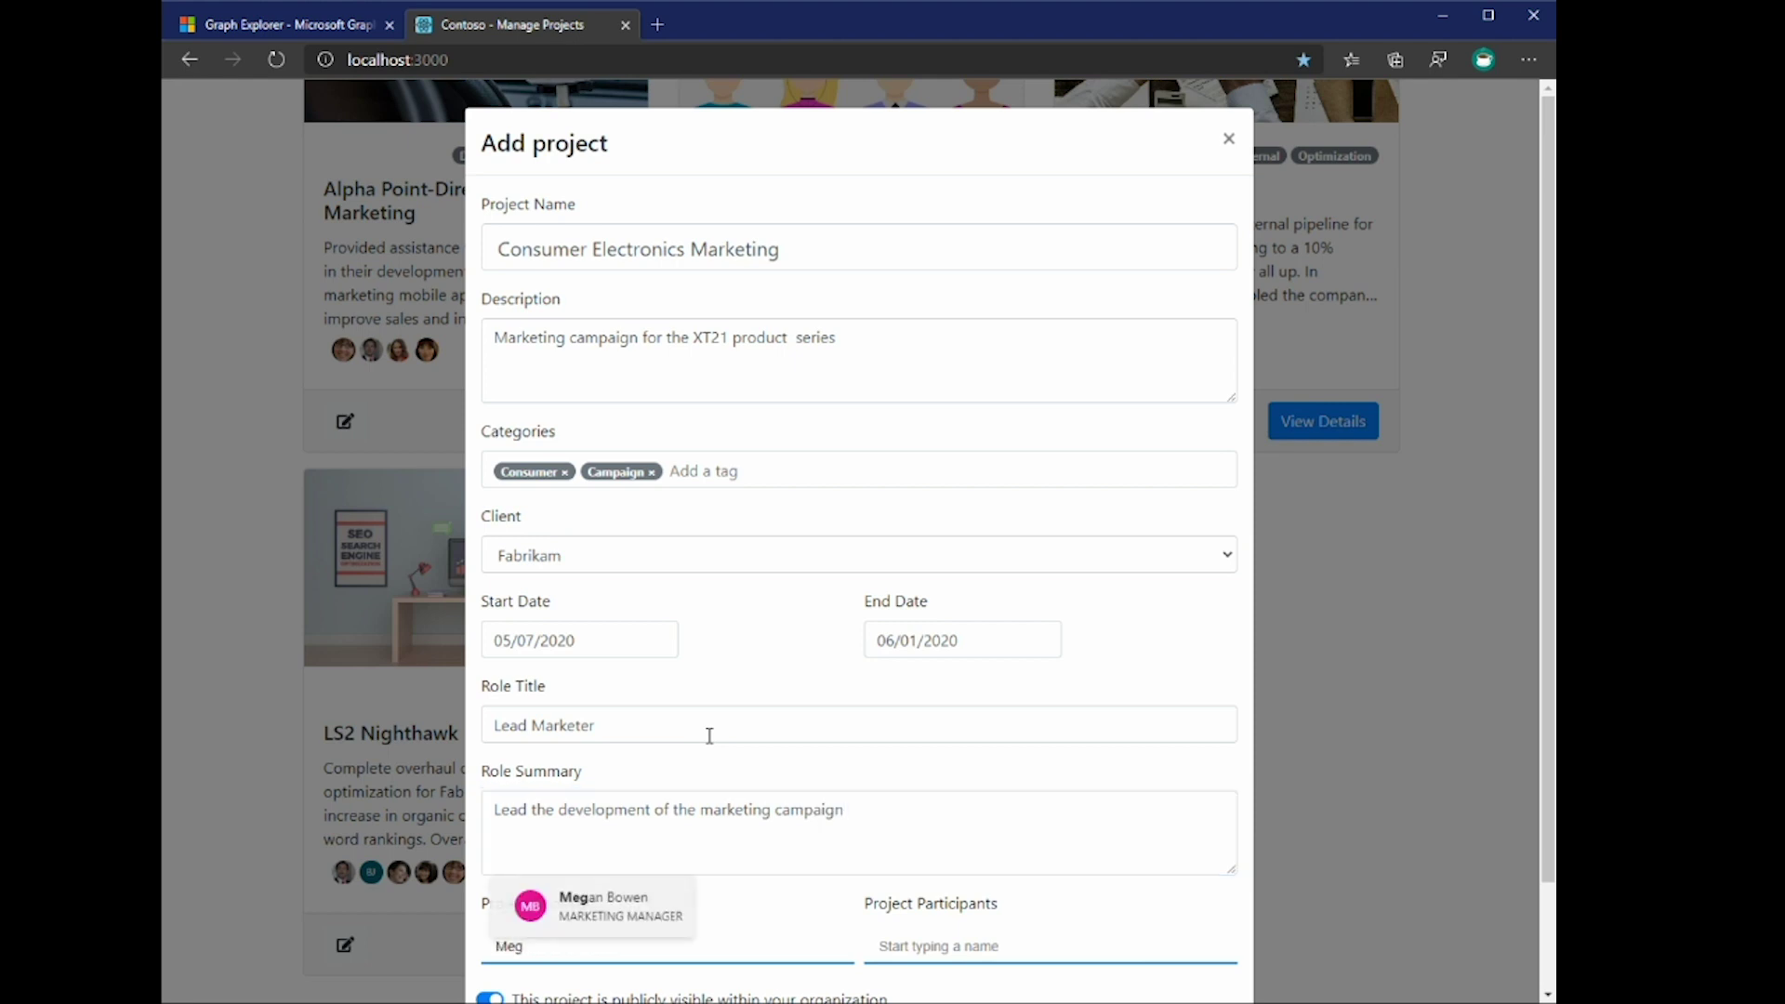
pyautogui.press('Return')
pyautogui.write('adel')
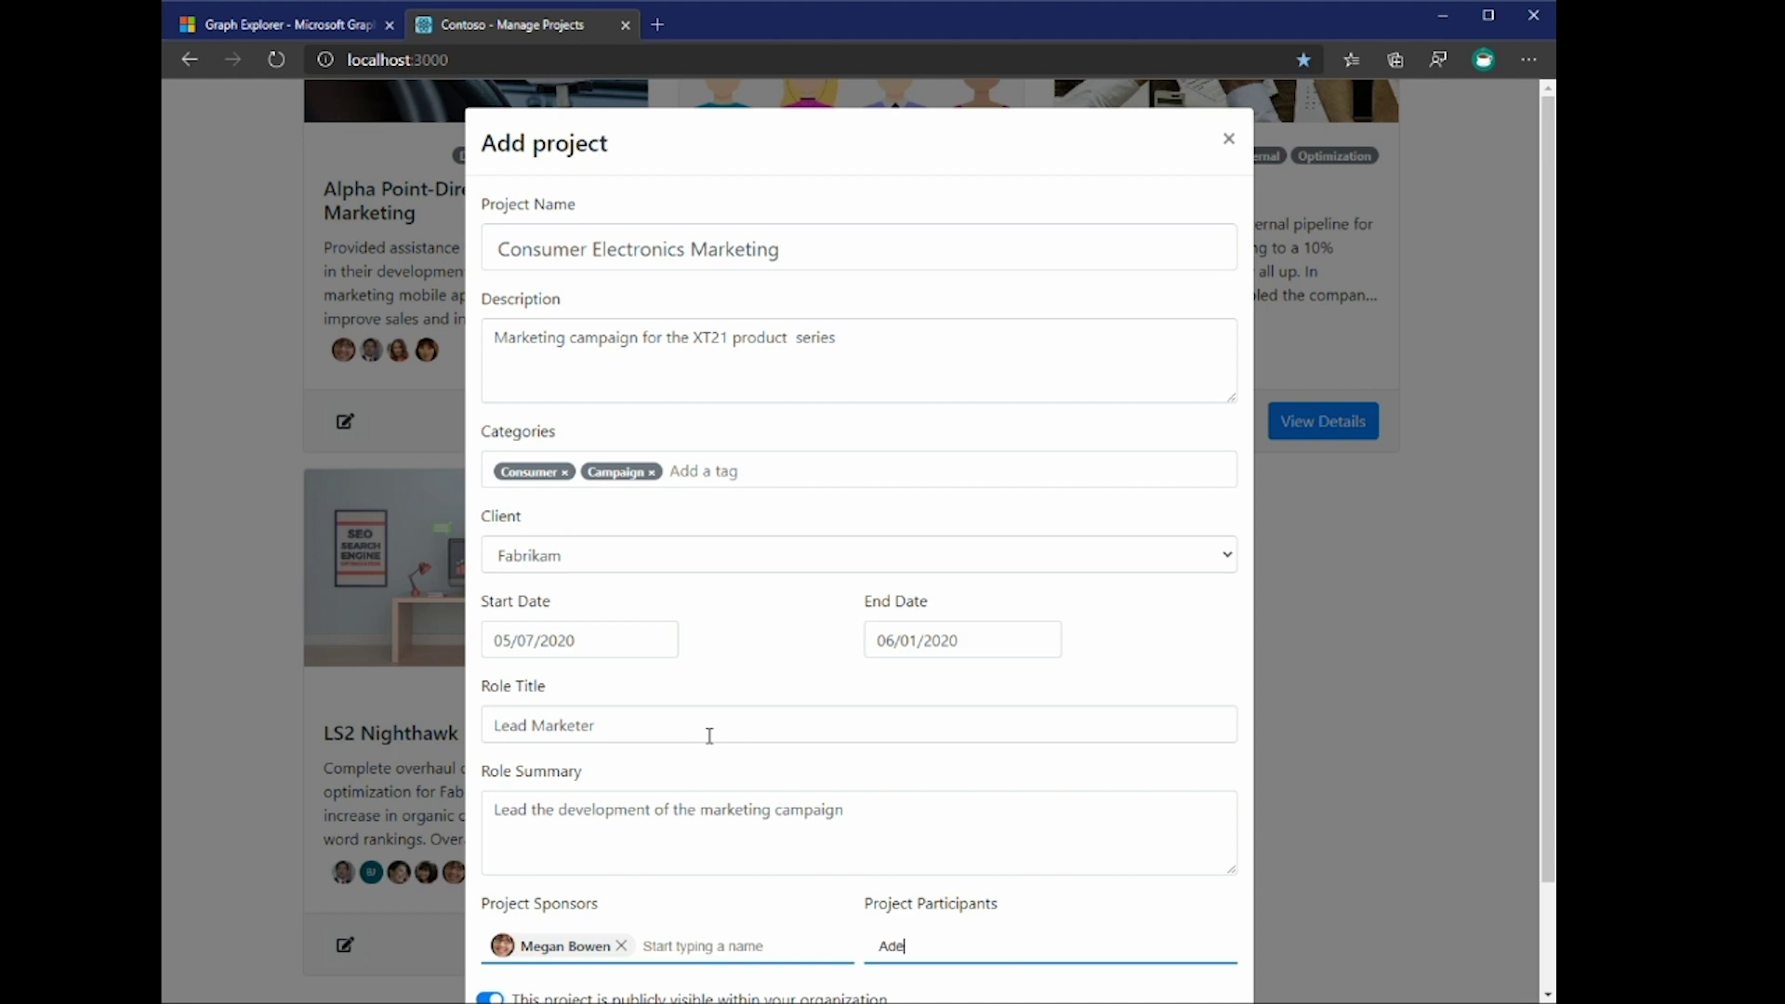
pyautogui.press('Return')
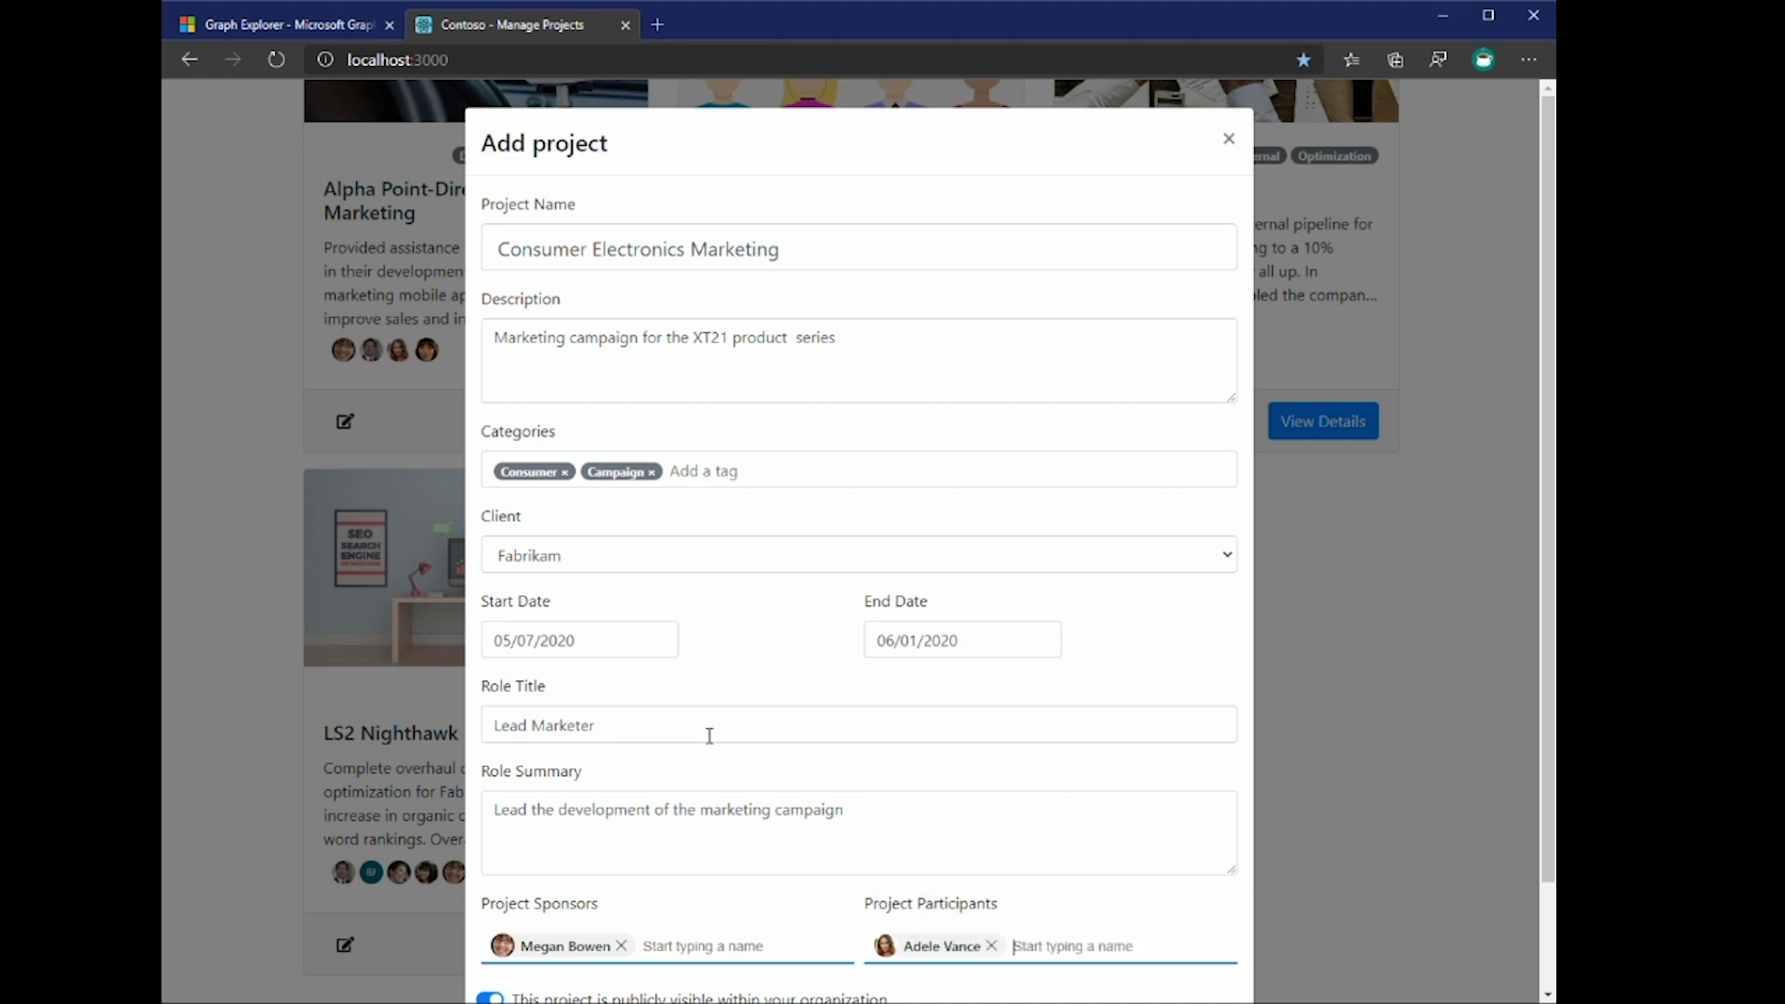
pyautogui.scroll(-2, 709, 735)
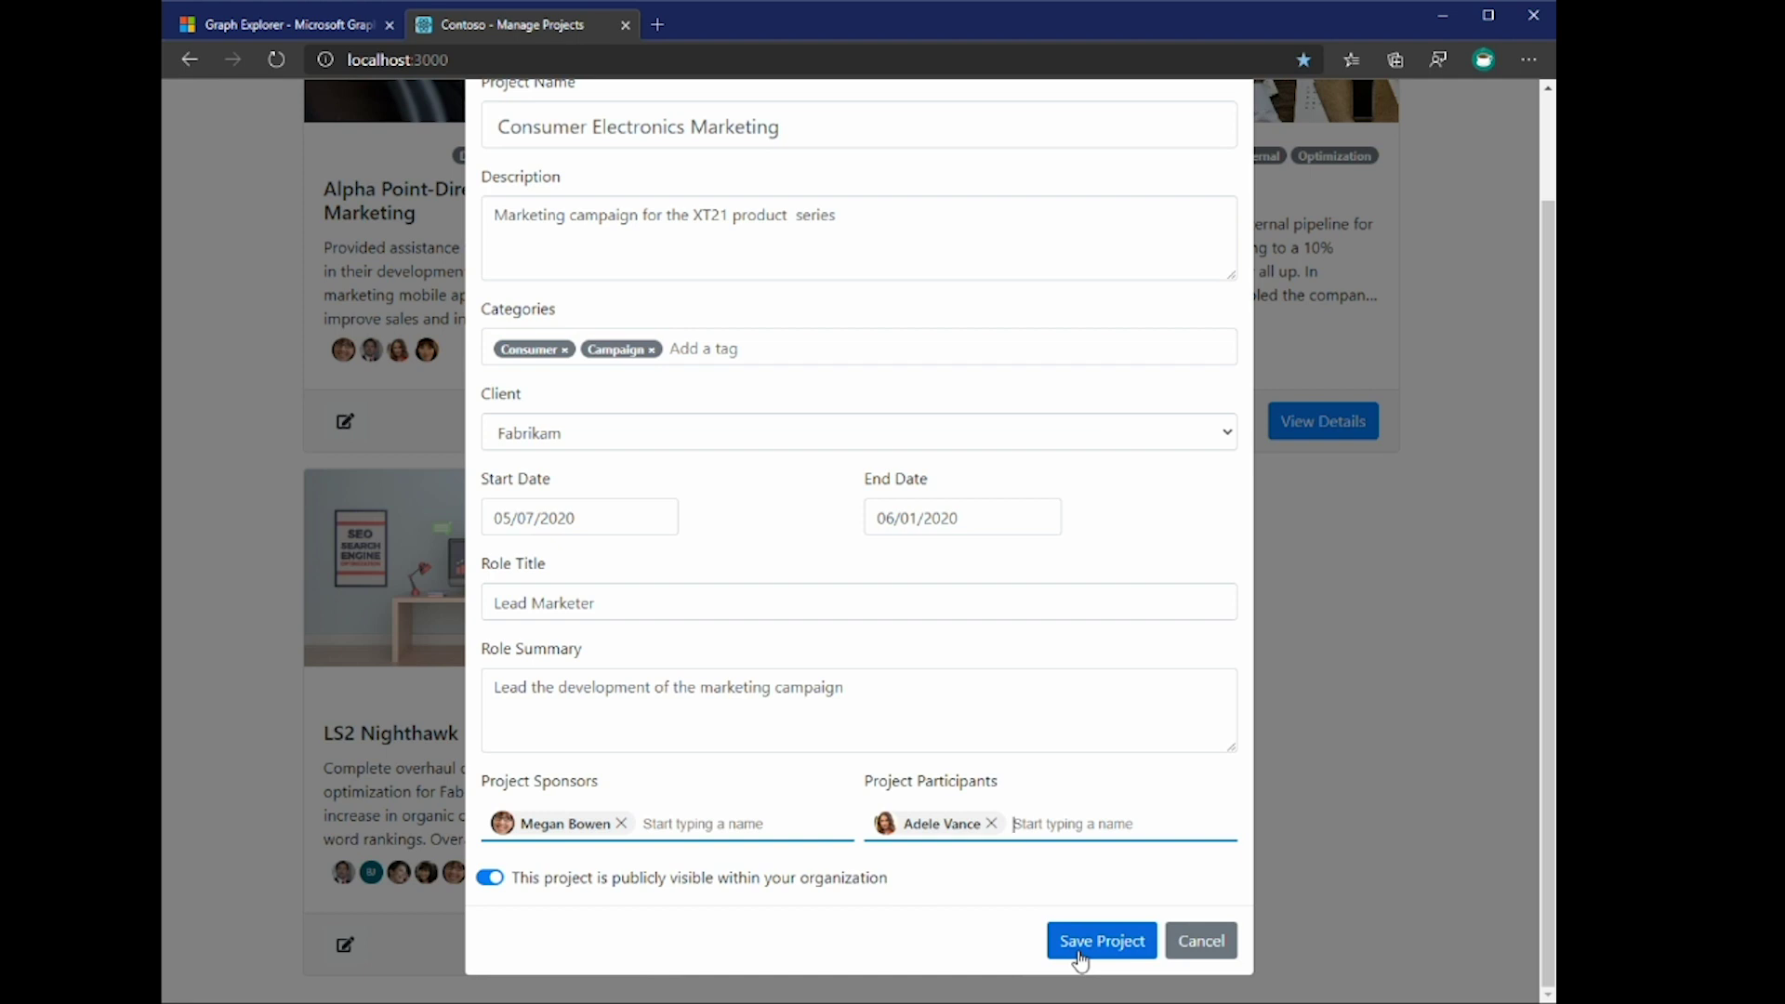
pyautogui.click(1079, 961)
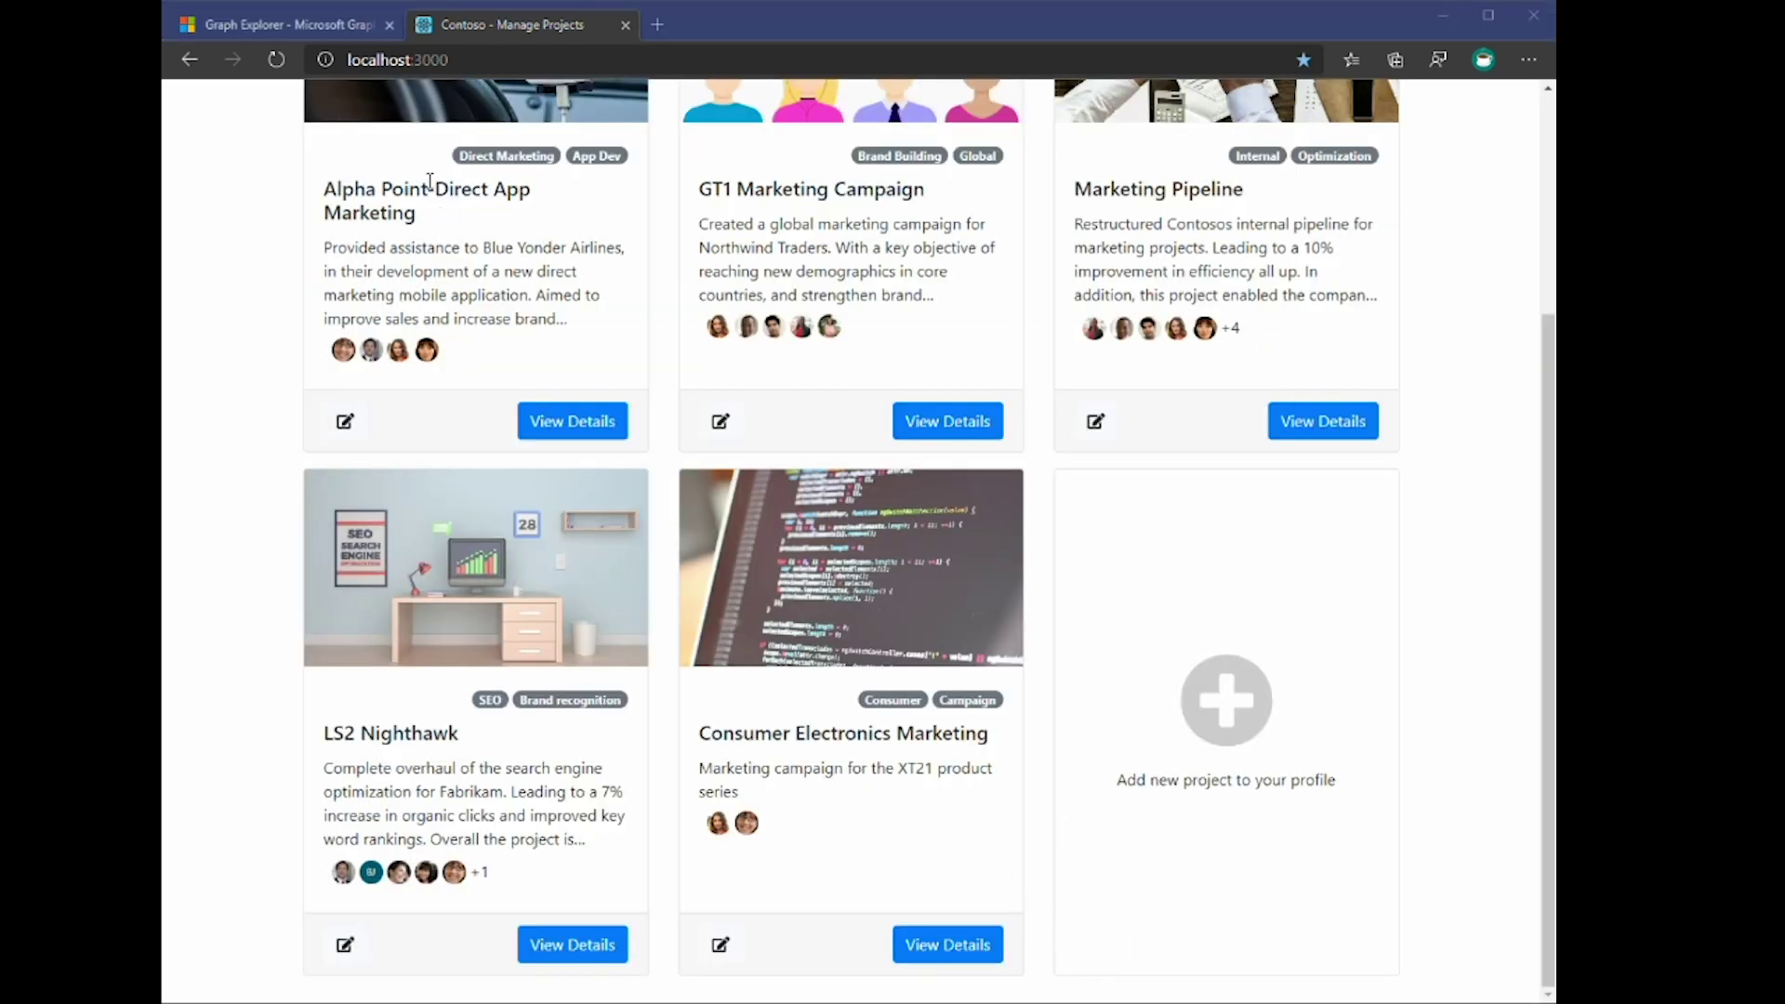
# Run the beta projects query filtered by displayName eq 'Consumer Electronics Marketing'
pyautogui.click(339, 24)
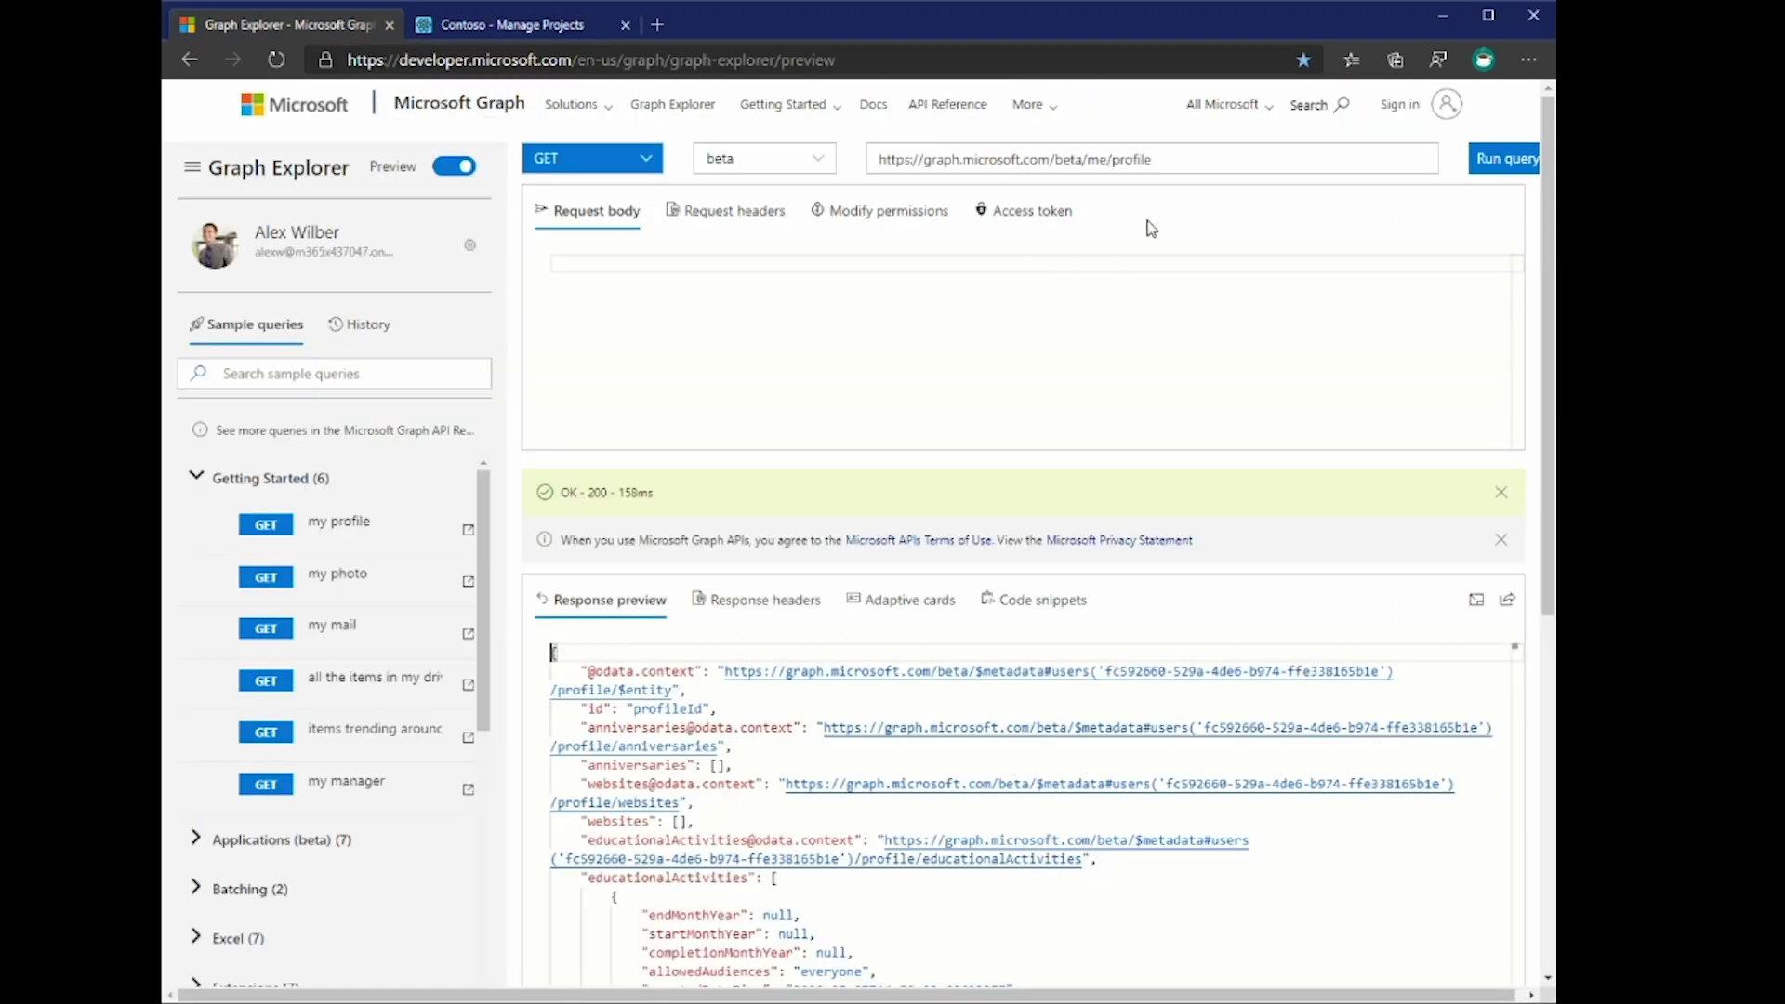
pyautogui.click(1200, 157)
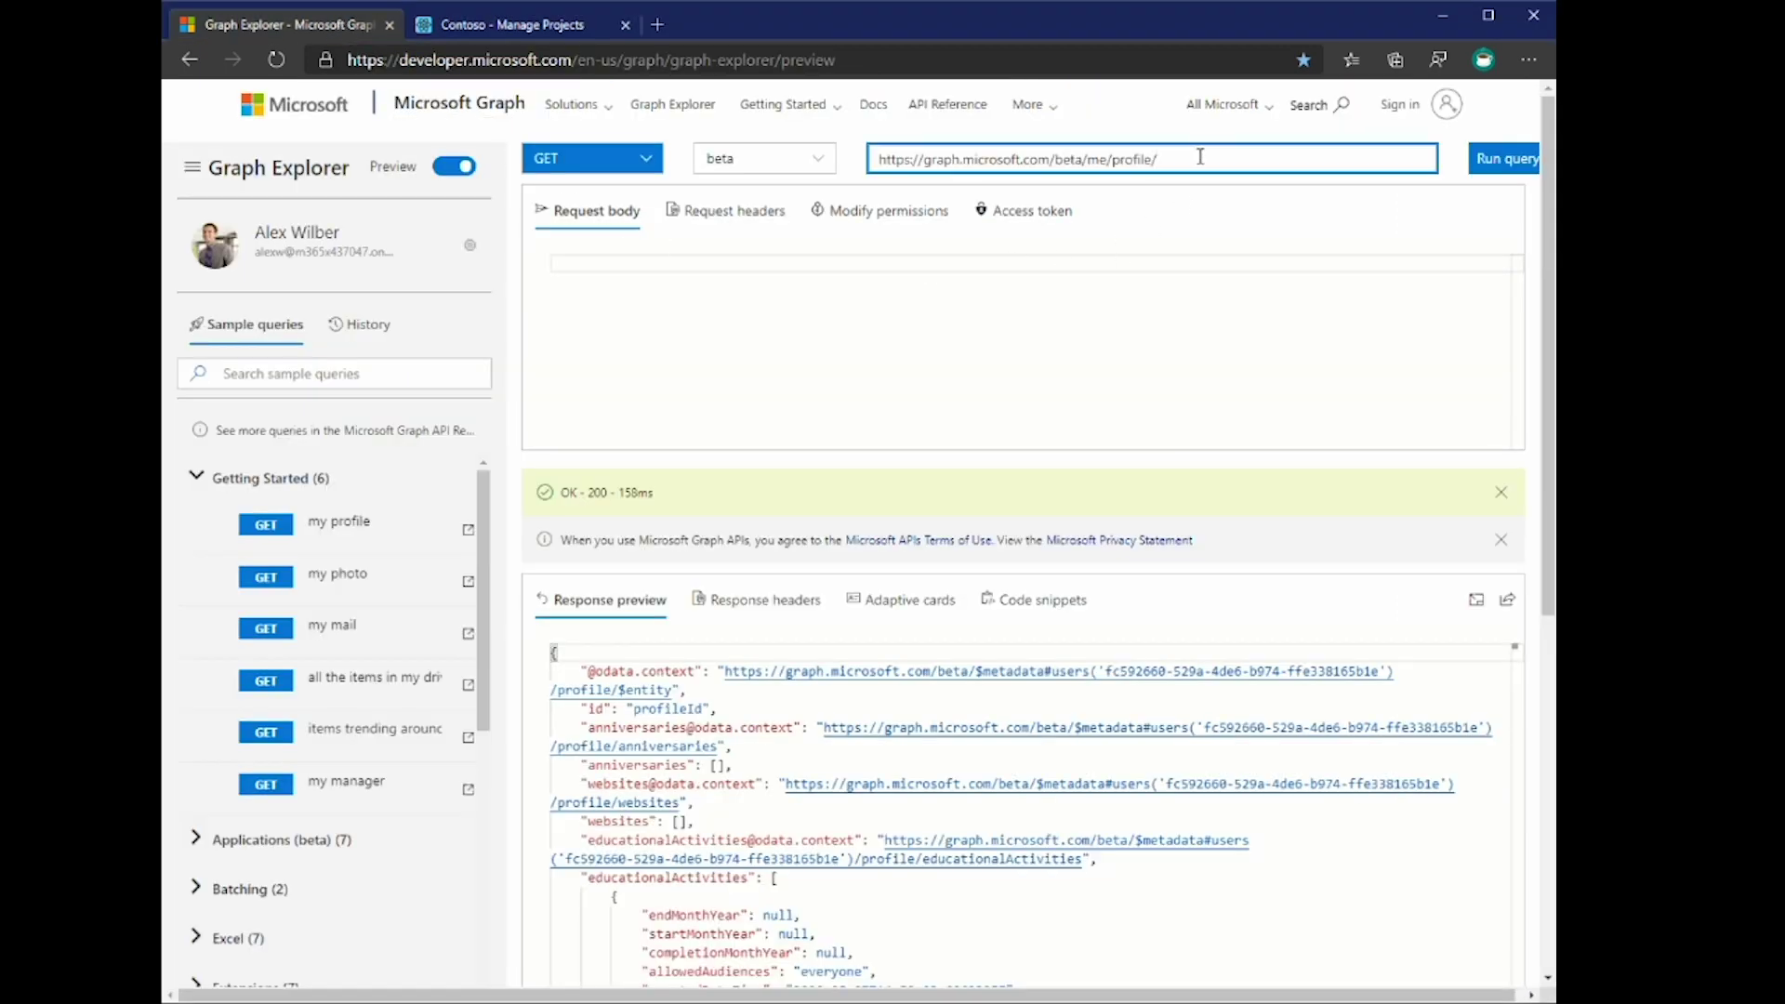
pyautogui.write('/projects/?$filter=displayName eq ')
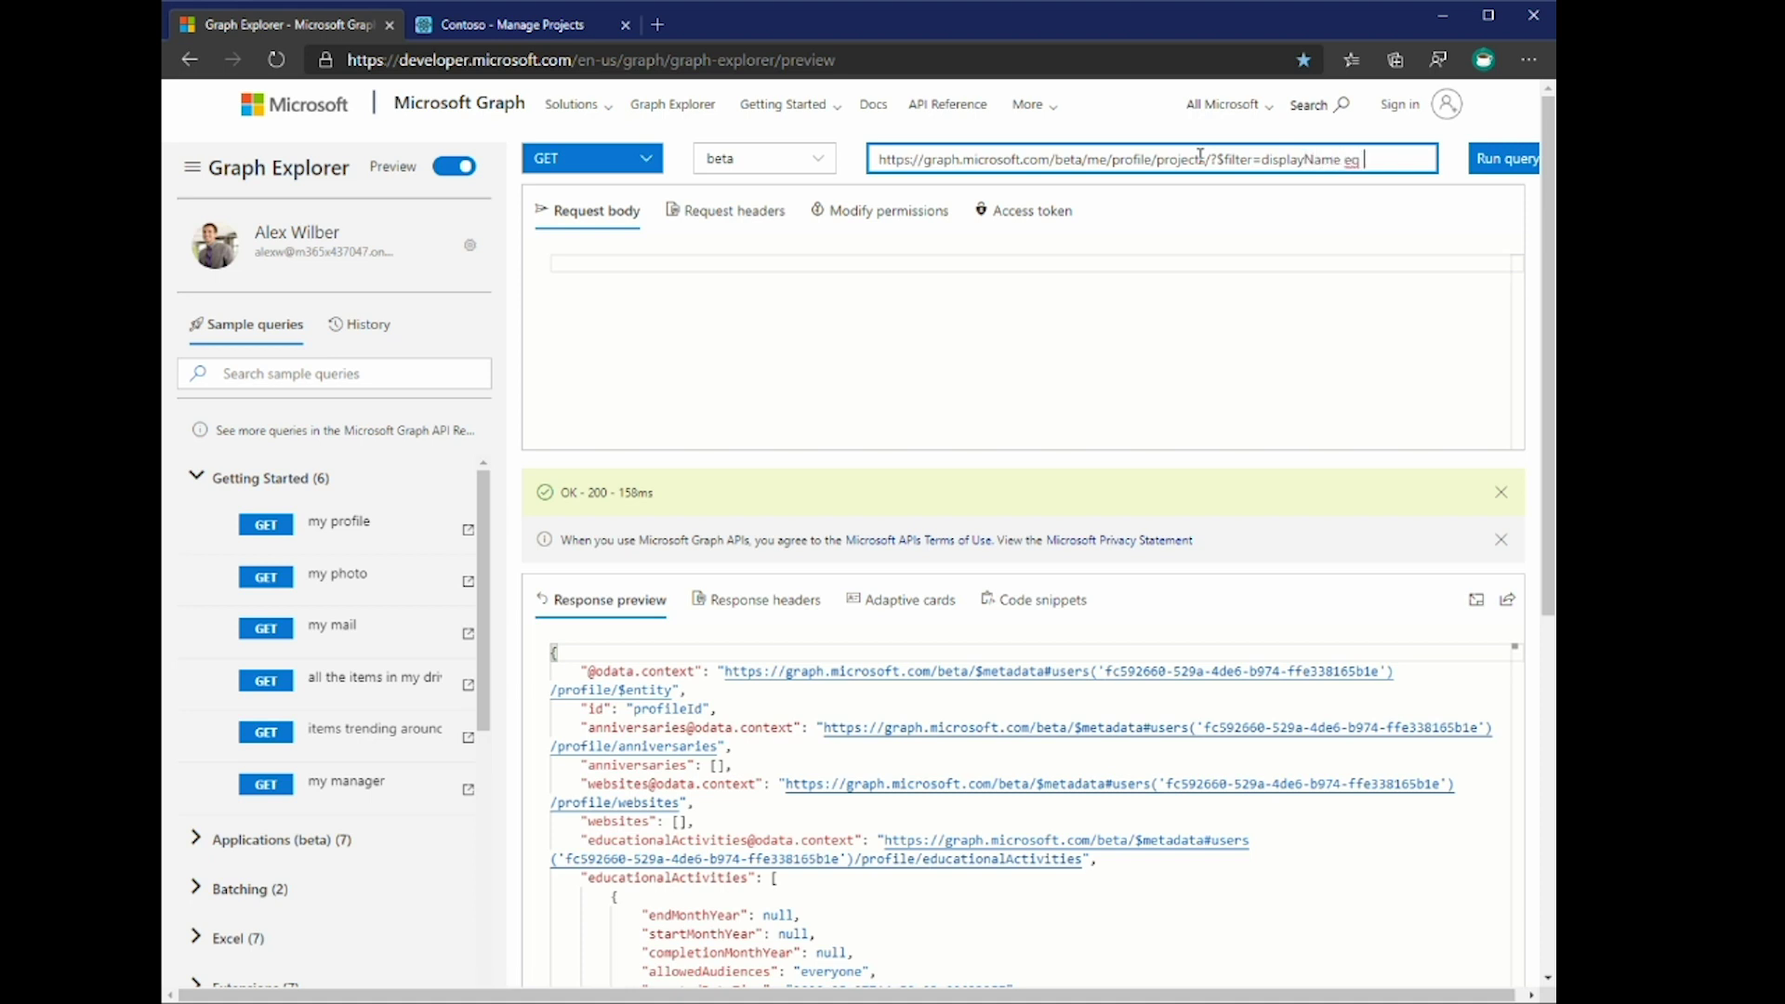
pyautogui.write("'Consumer Electron")
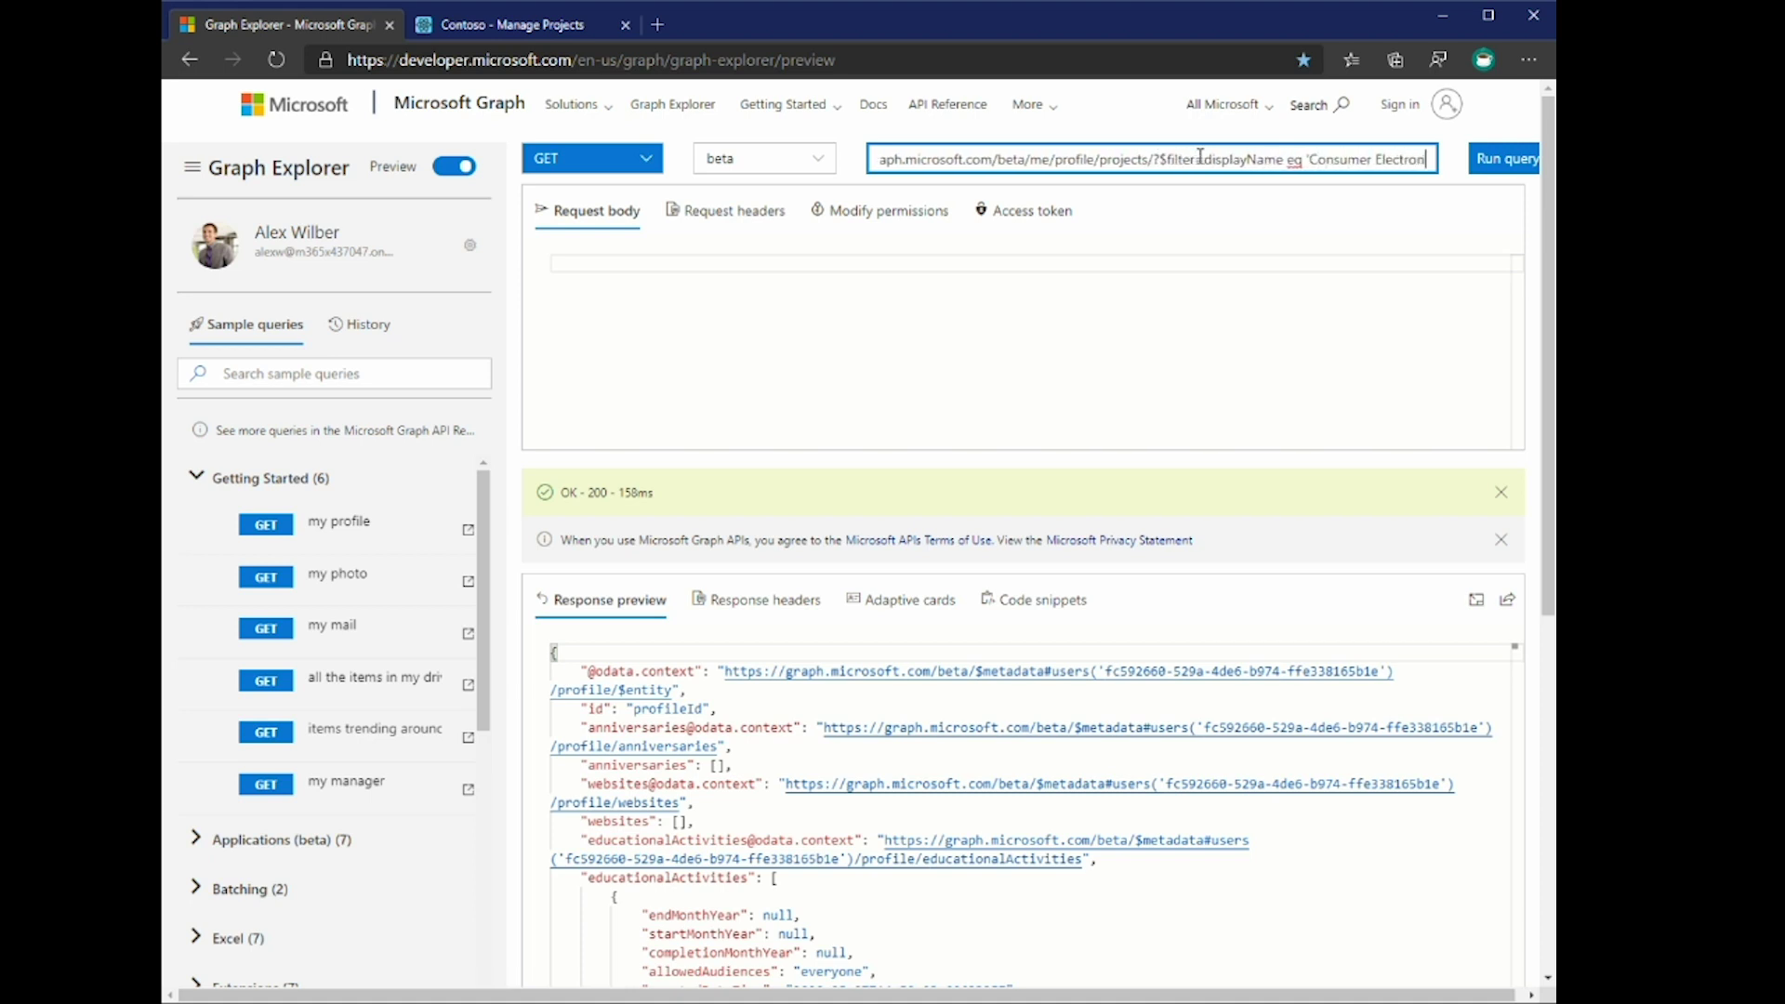
pyautogui.write("ics Marketing'")
pyautogui.click(1497, 161)
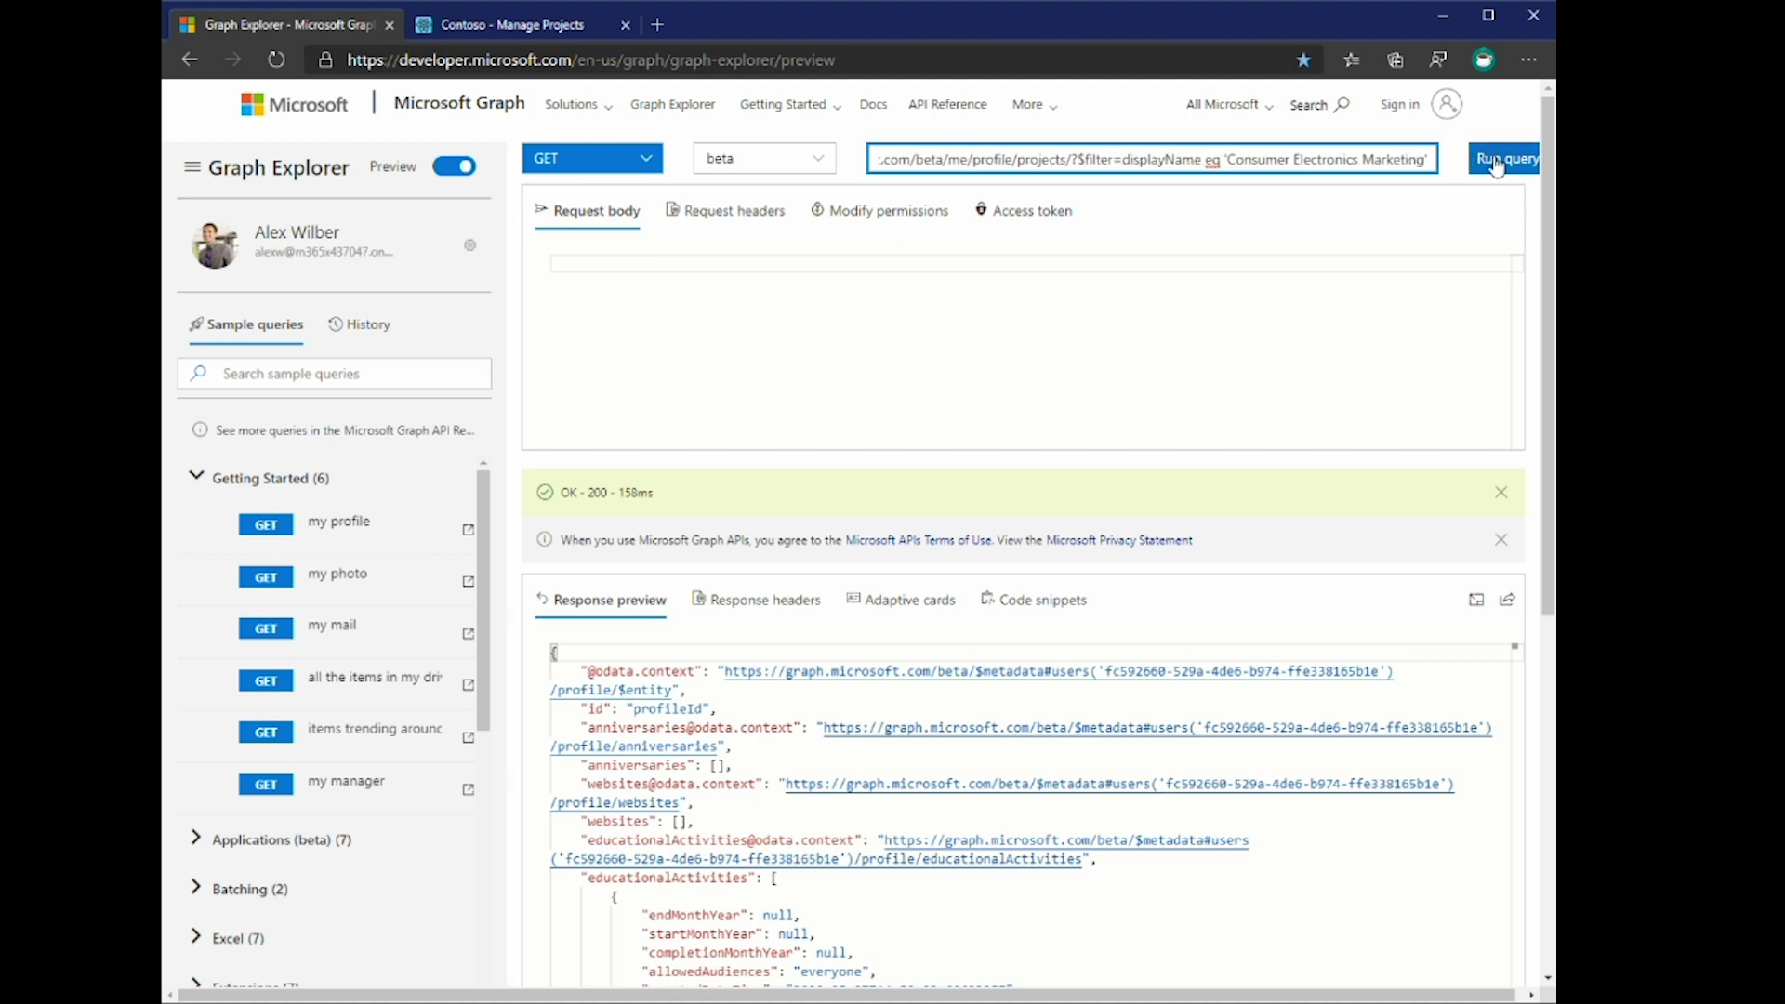
pyautogui.click(1480, 602)
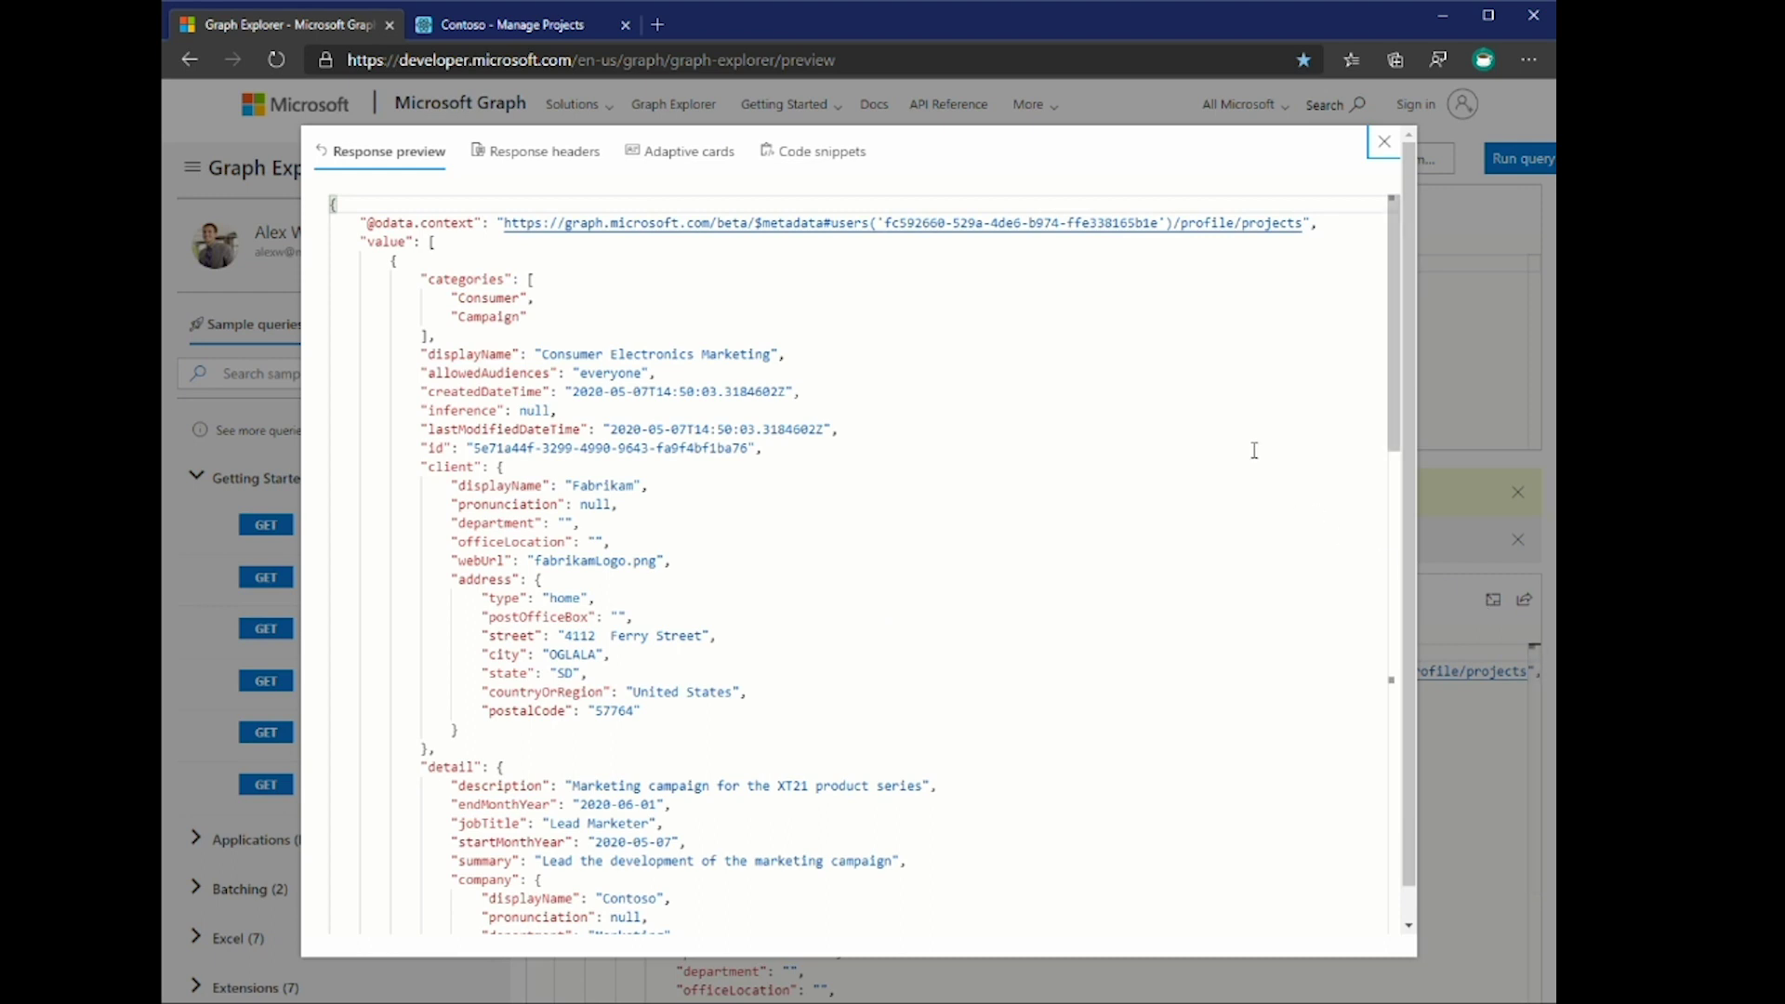
pyautogui.scroll(-3, 1254, 450)
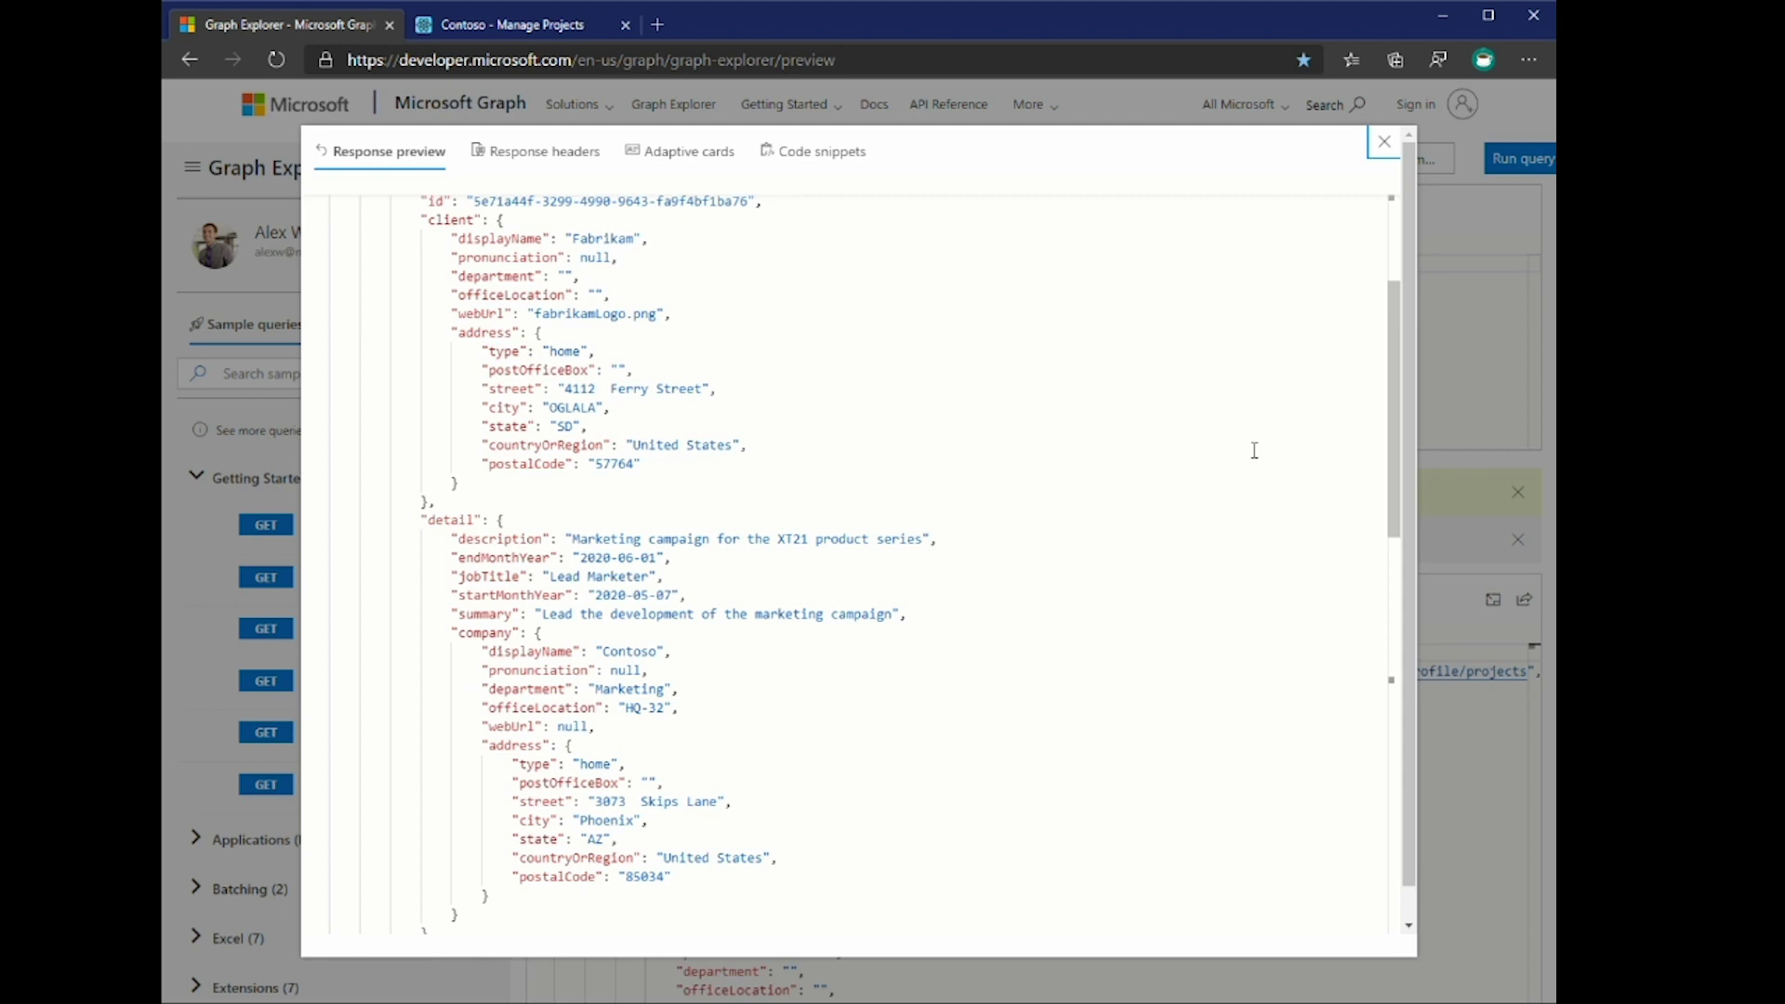
pyautogui.scroll(-3, 1254, 450)
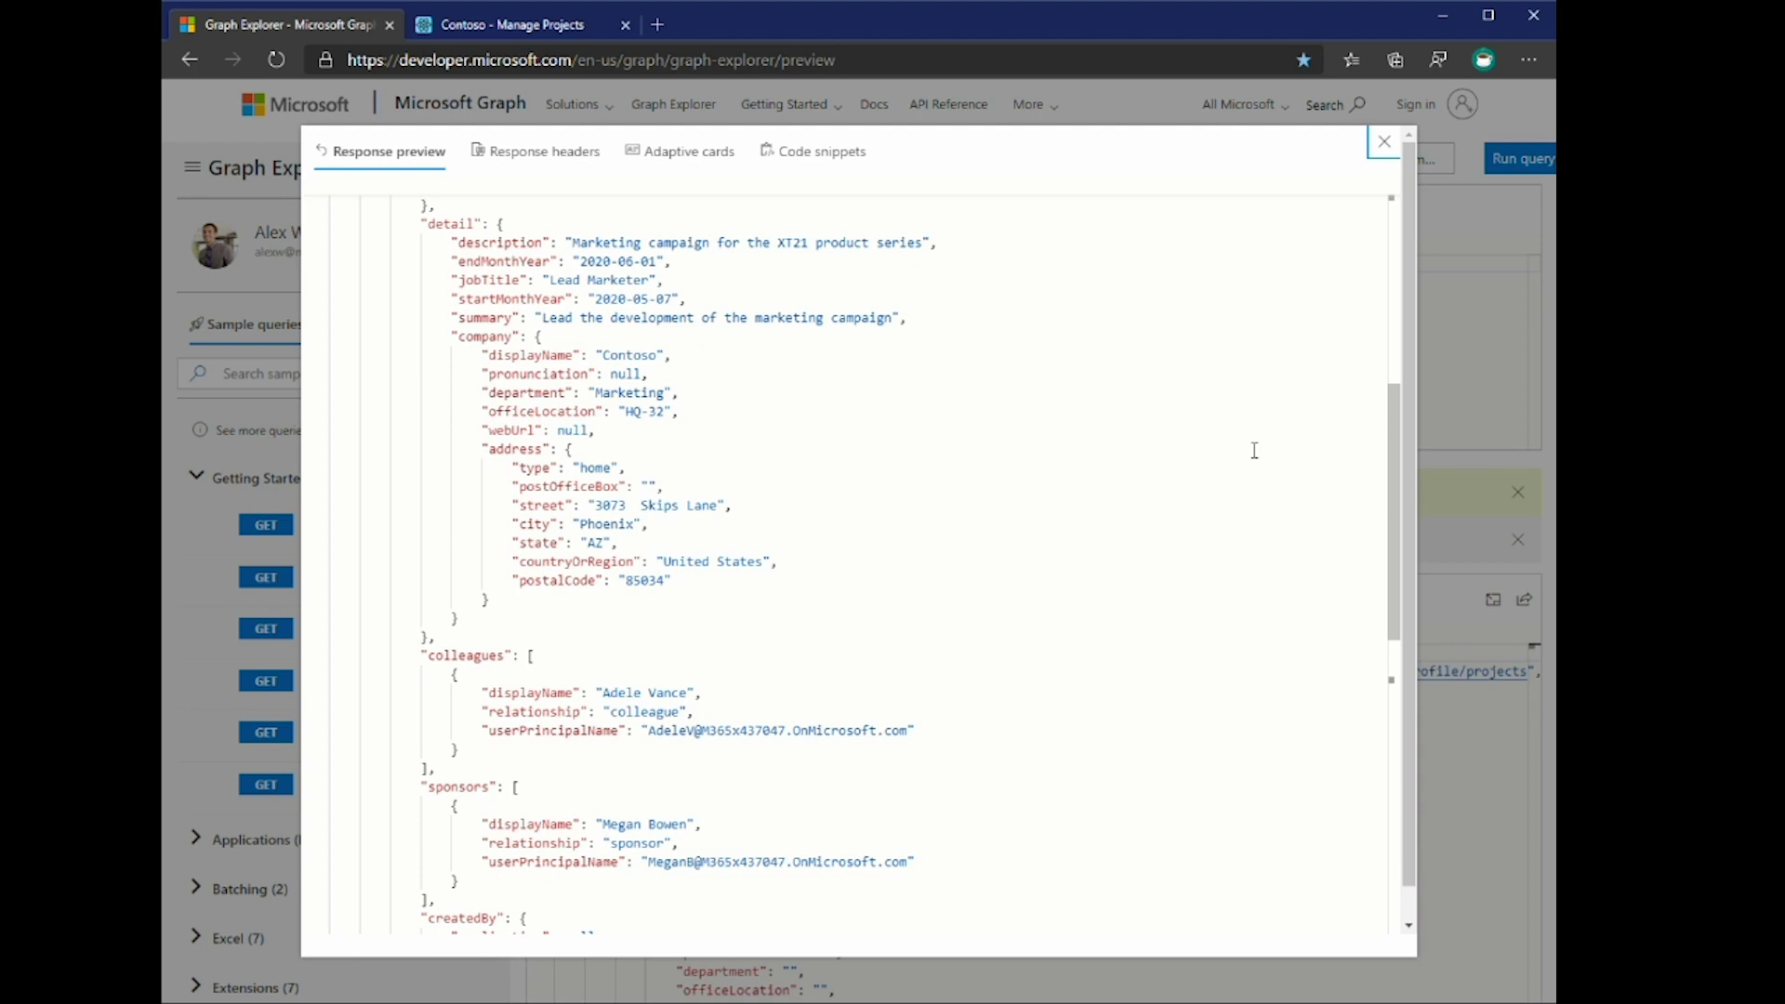
pyautogui.scroll(4, 1254, 450)
pyautogui.scroll(2, 1254, 450)
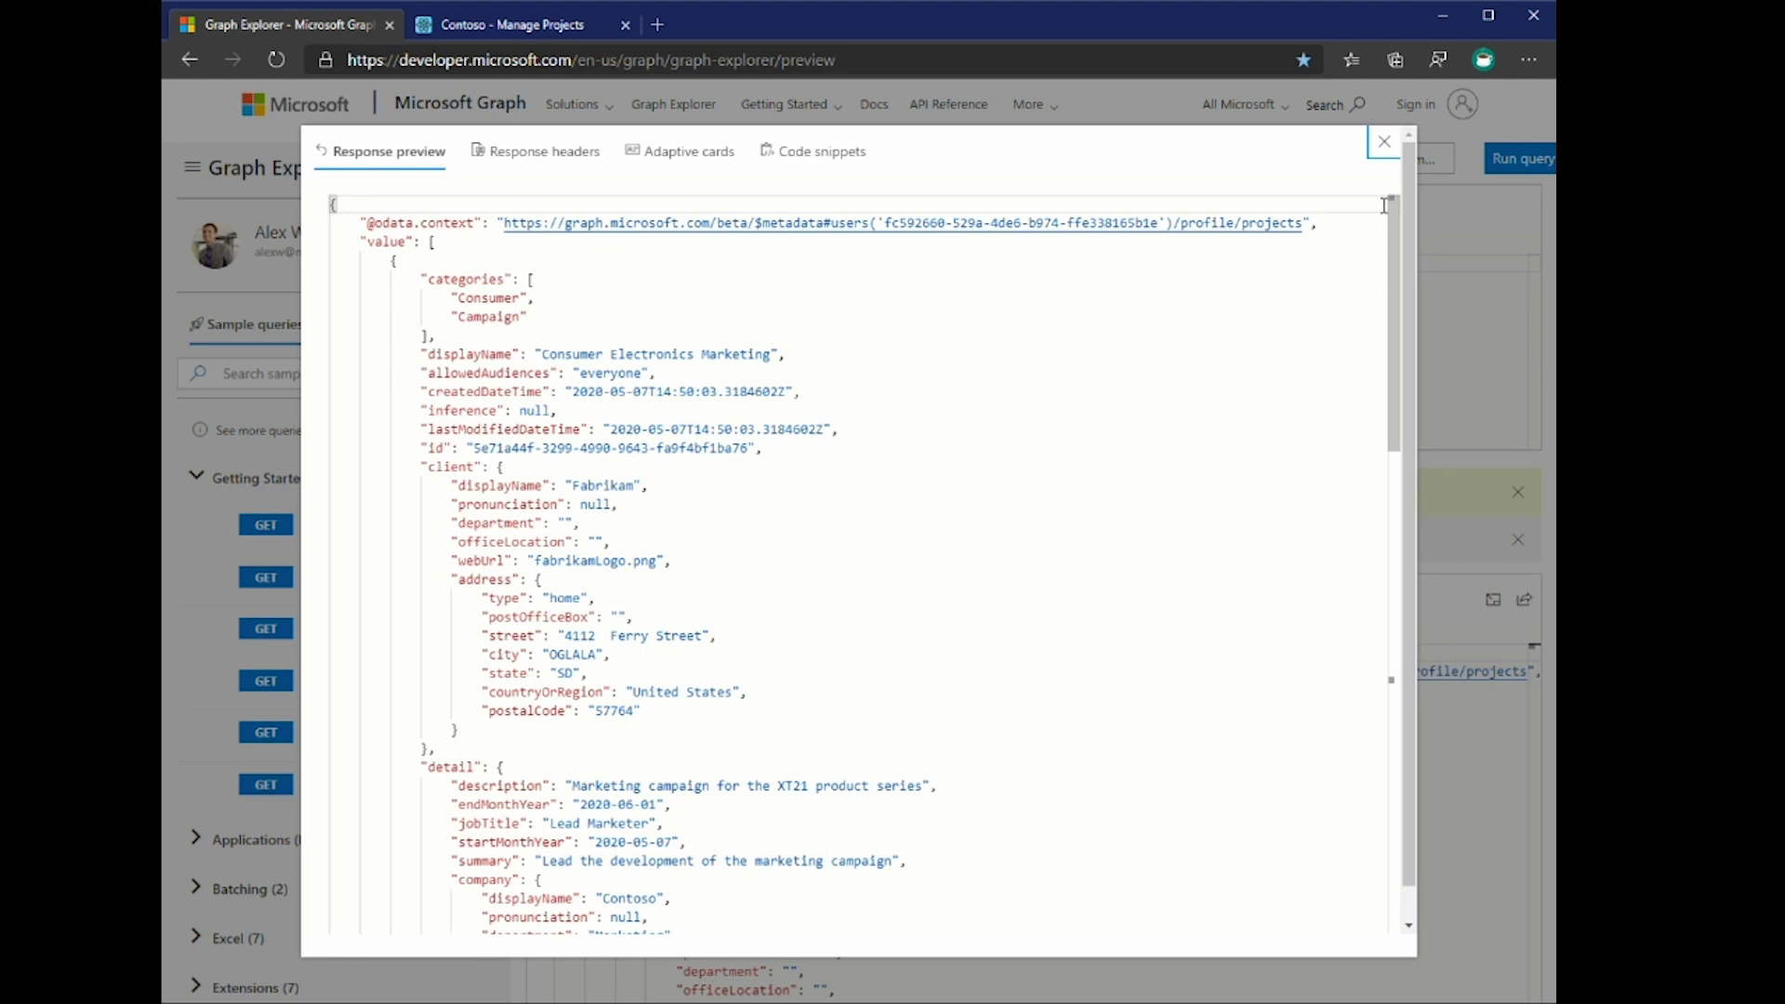
pyautogui.click(1384, 141)
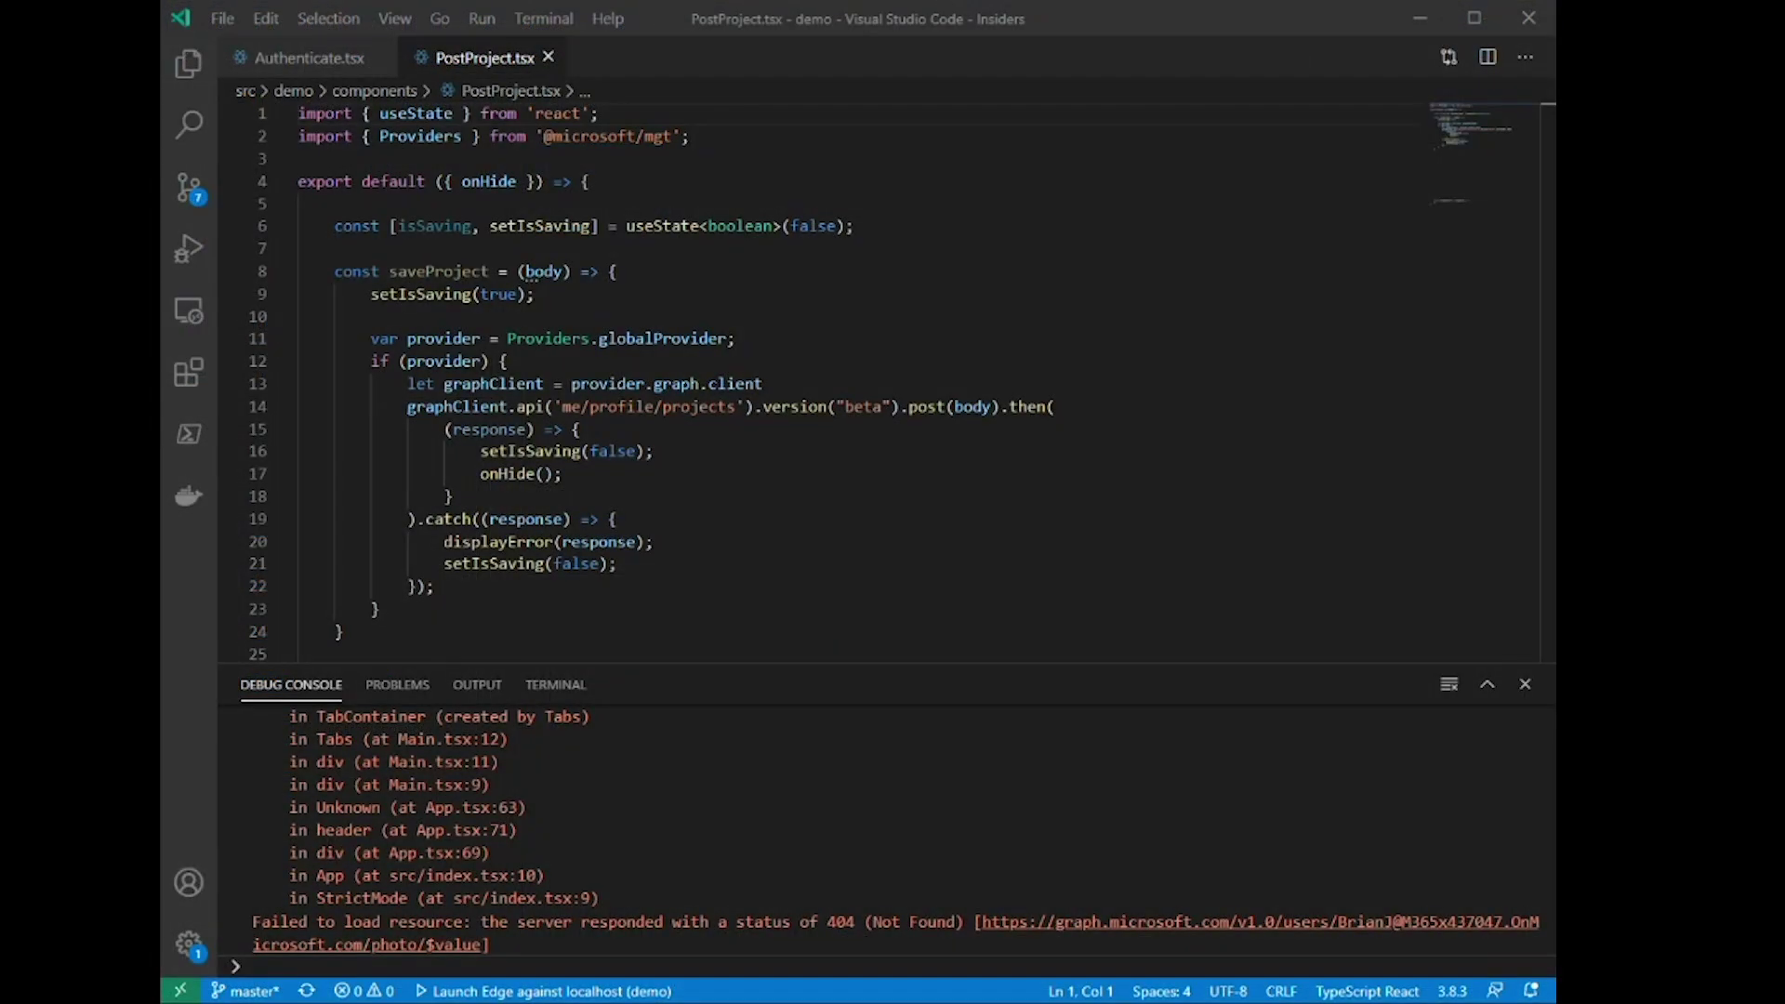
pyautogui.doubleClick(417, 137)
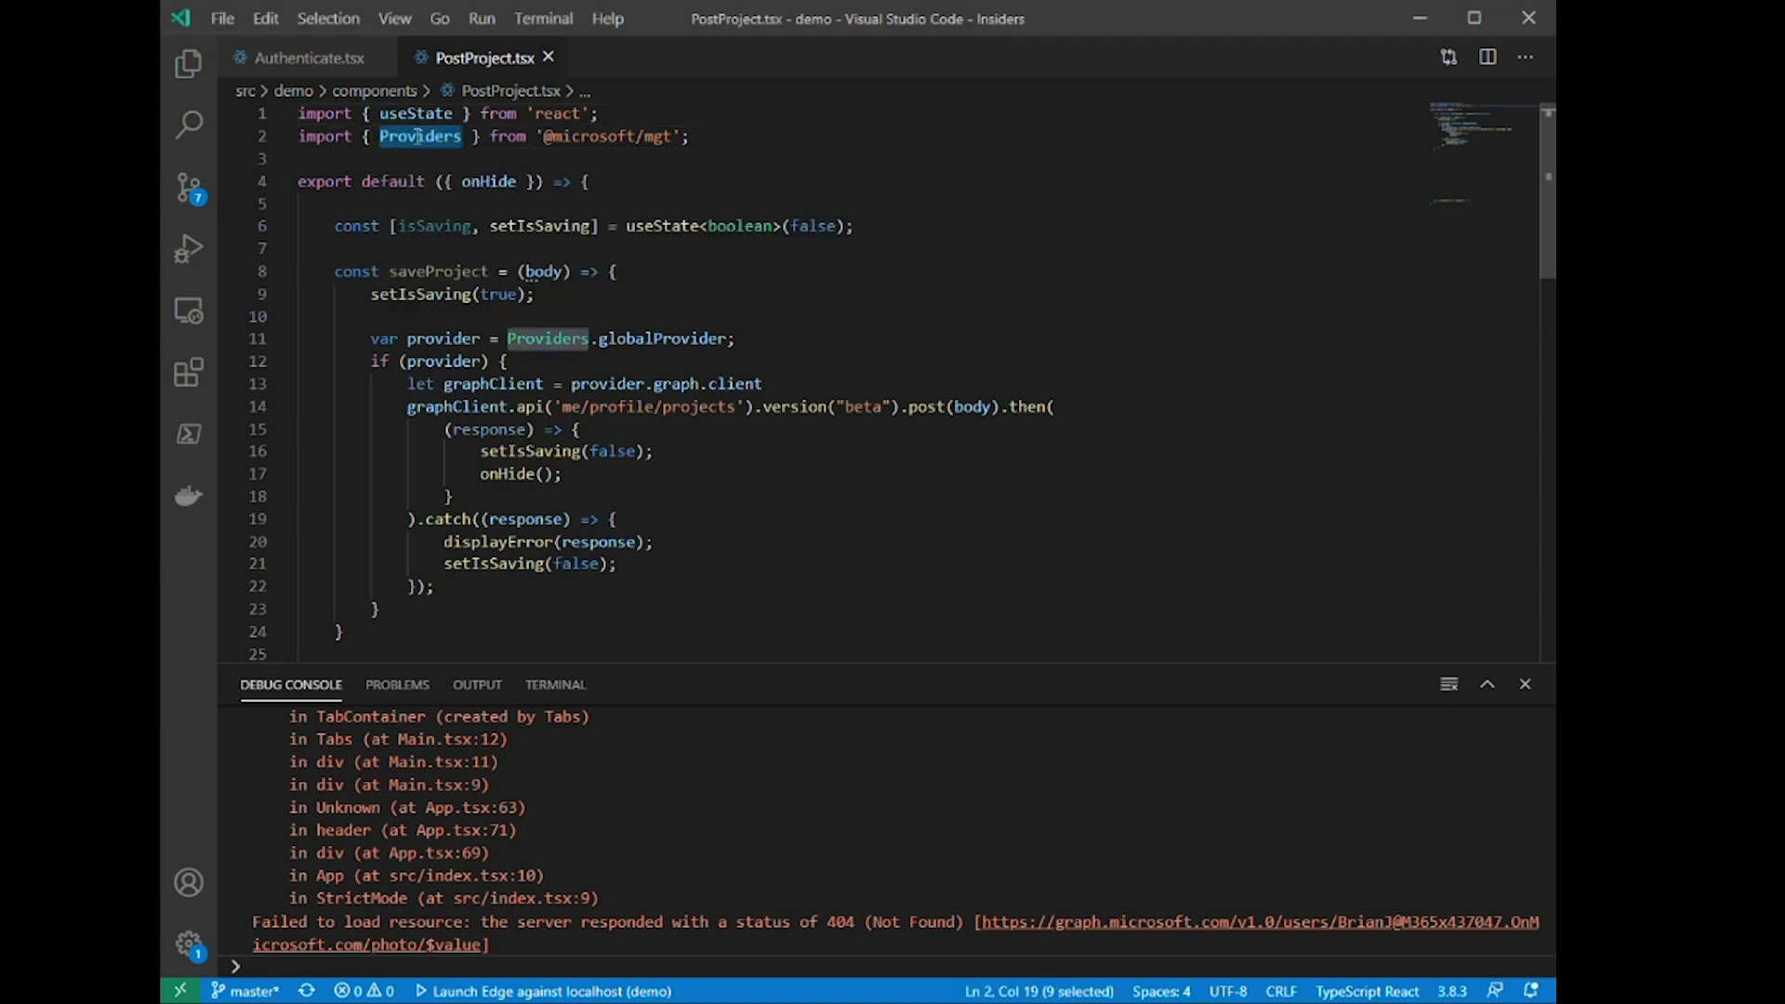
pyautogui.moveTo(517, 344)
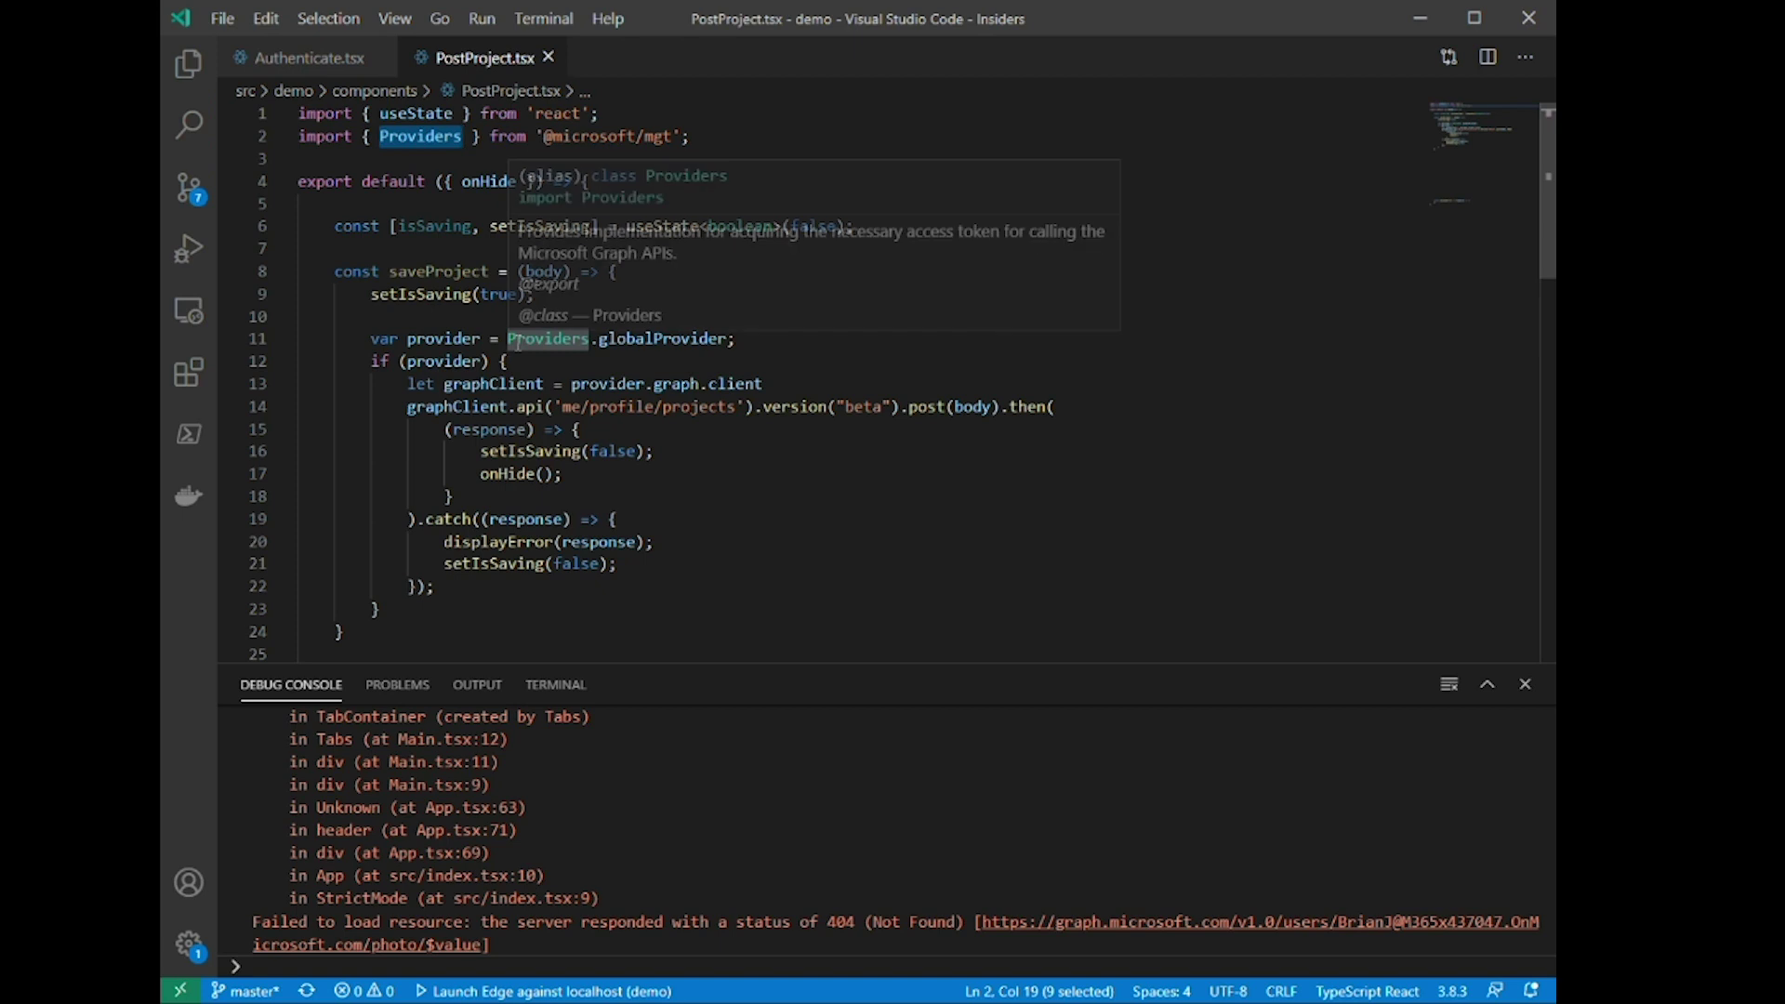
pyautogui.moveTo(675, 344)
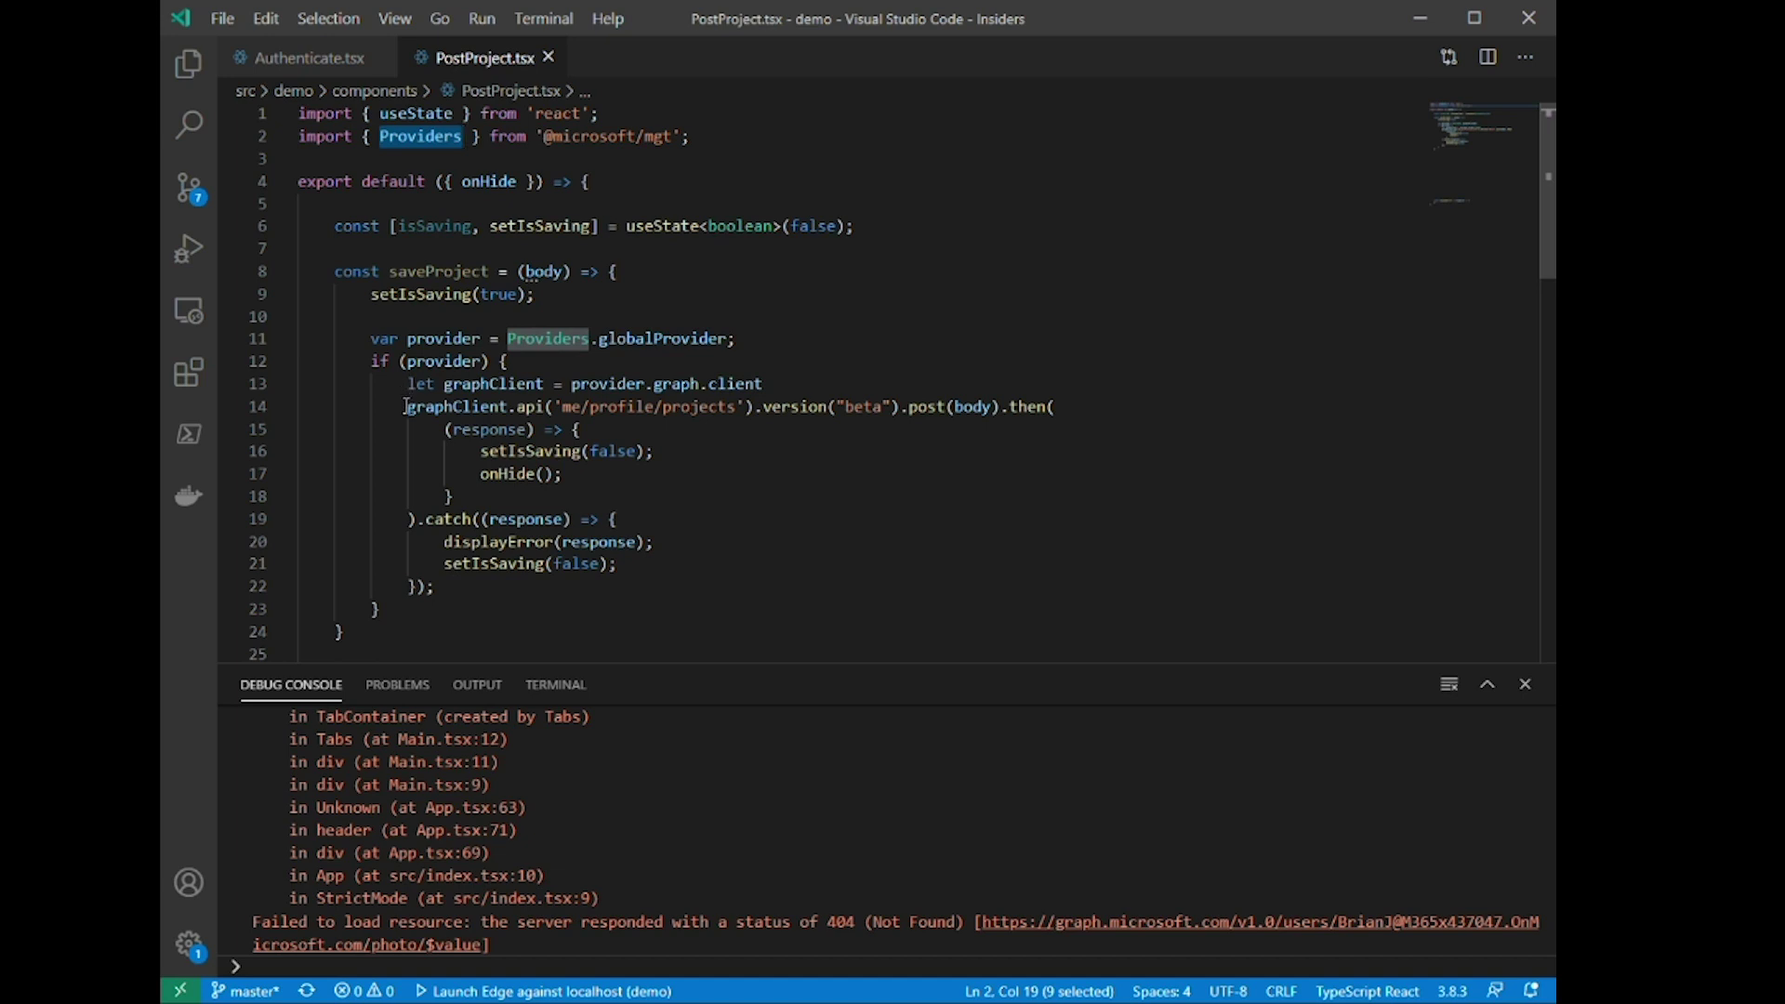
pyautogui.moveTo(406, 407); pyautogui.dragTo(1066, 418)
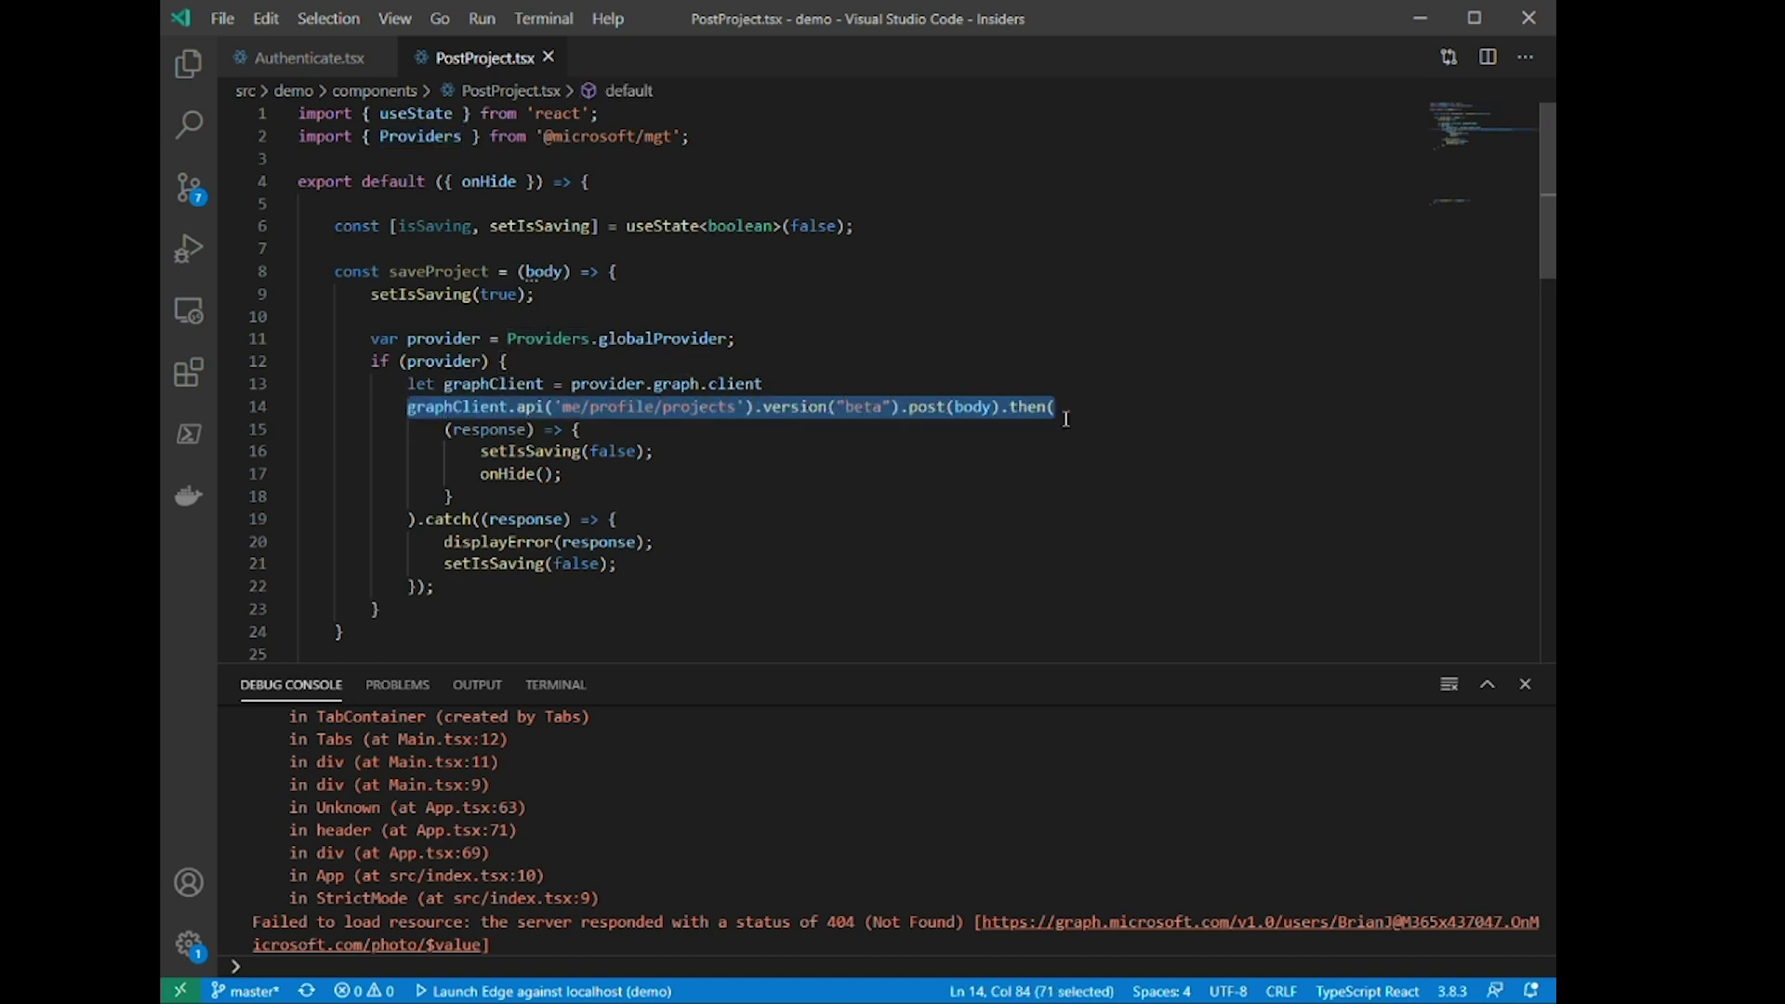
pyautogui.click(1039, 494)
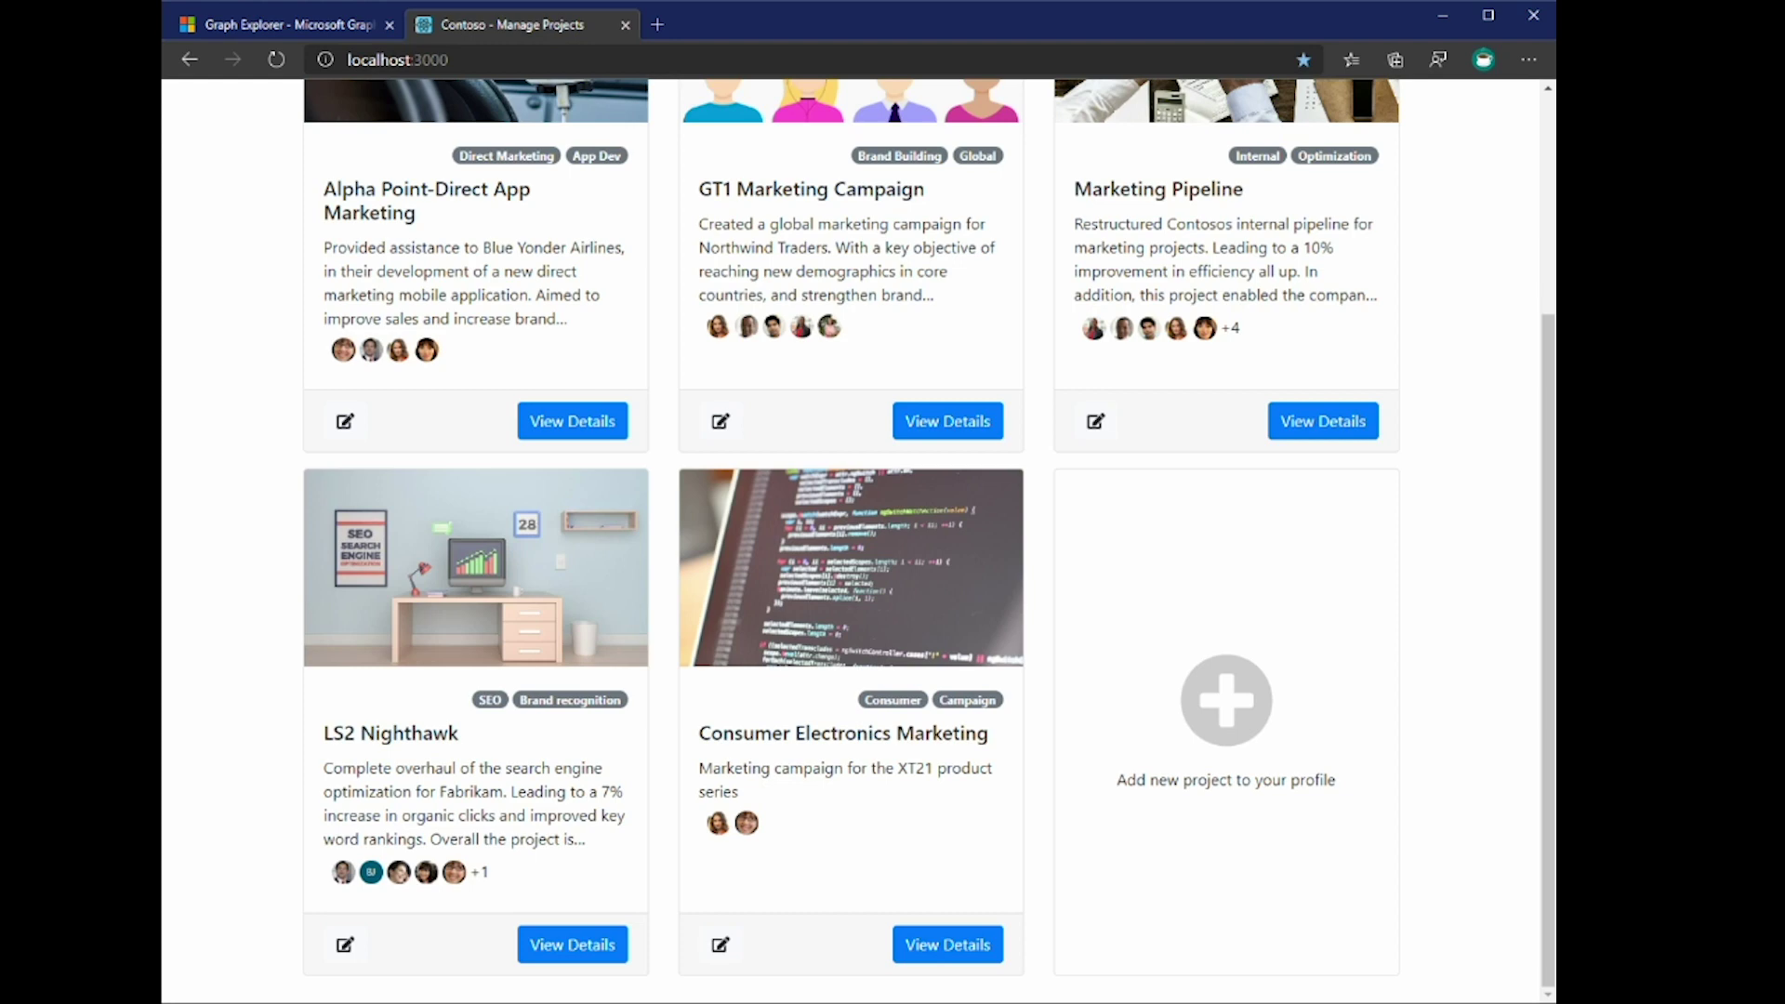
# Search SharePoint for 'consumer electronics marketing' and bring up a matching person's profile card
pyautogui.click(657, 24)
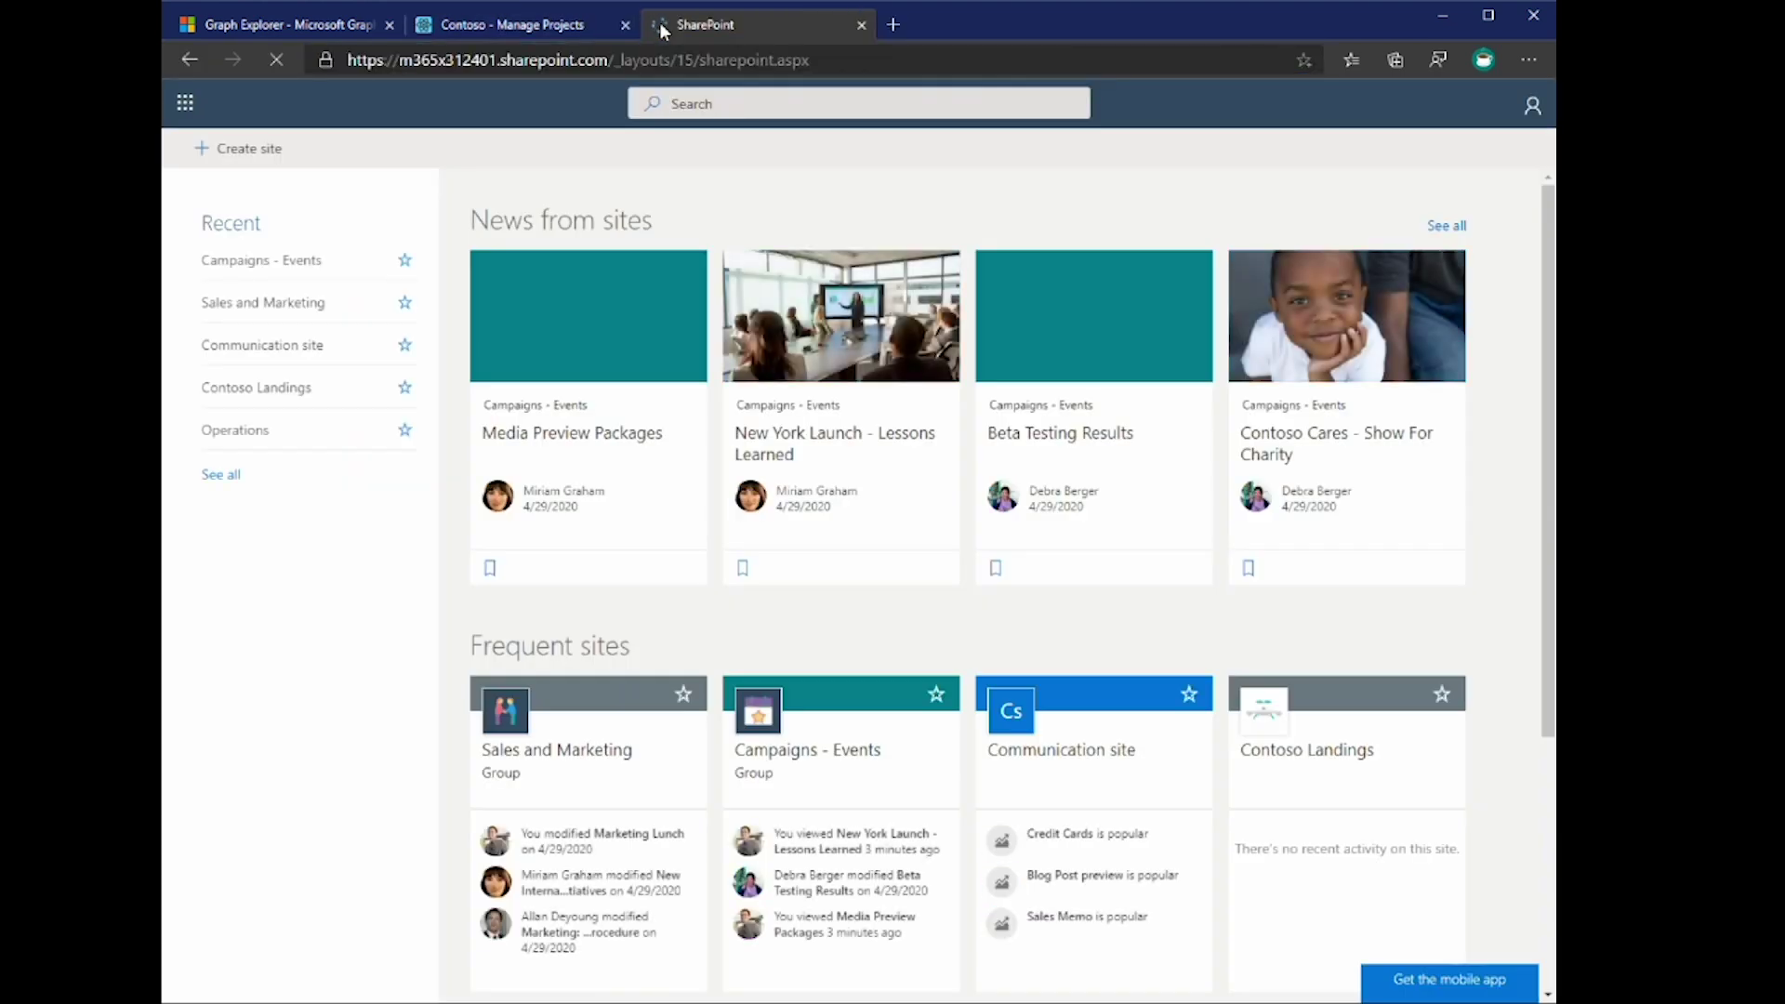
pyautogui.click(774, 99)
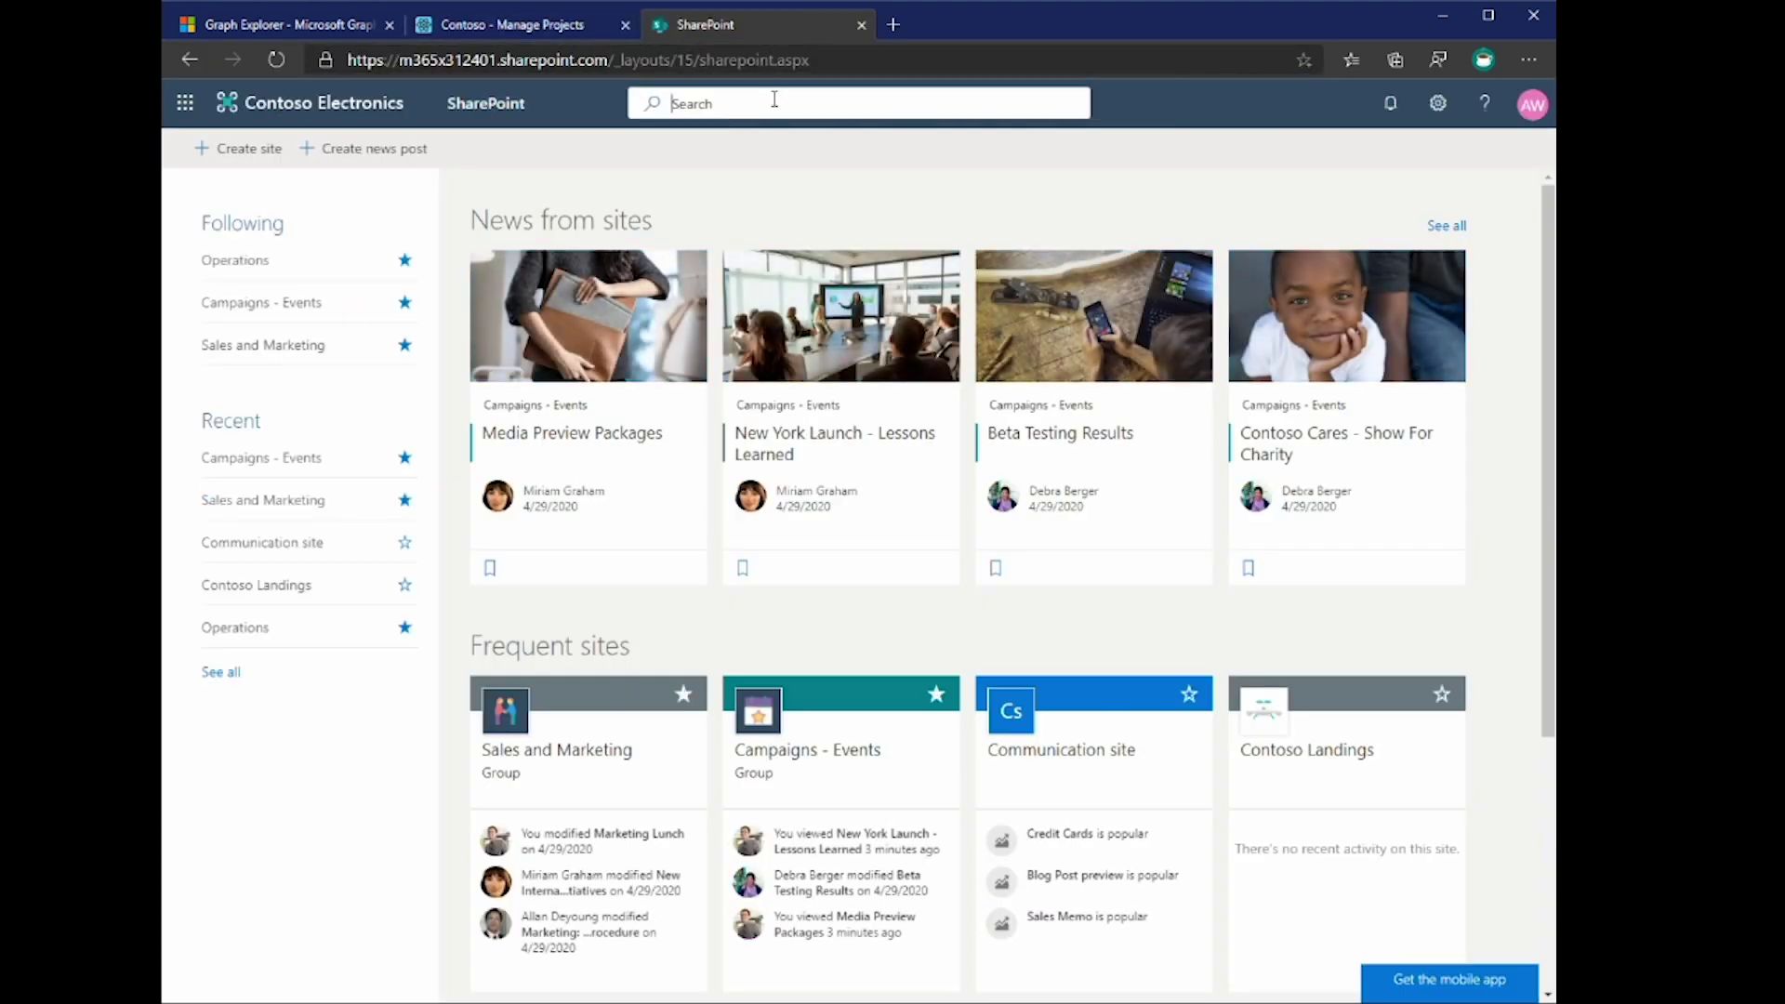
pyautogui.write('consumer ele')
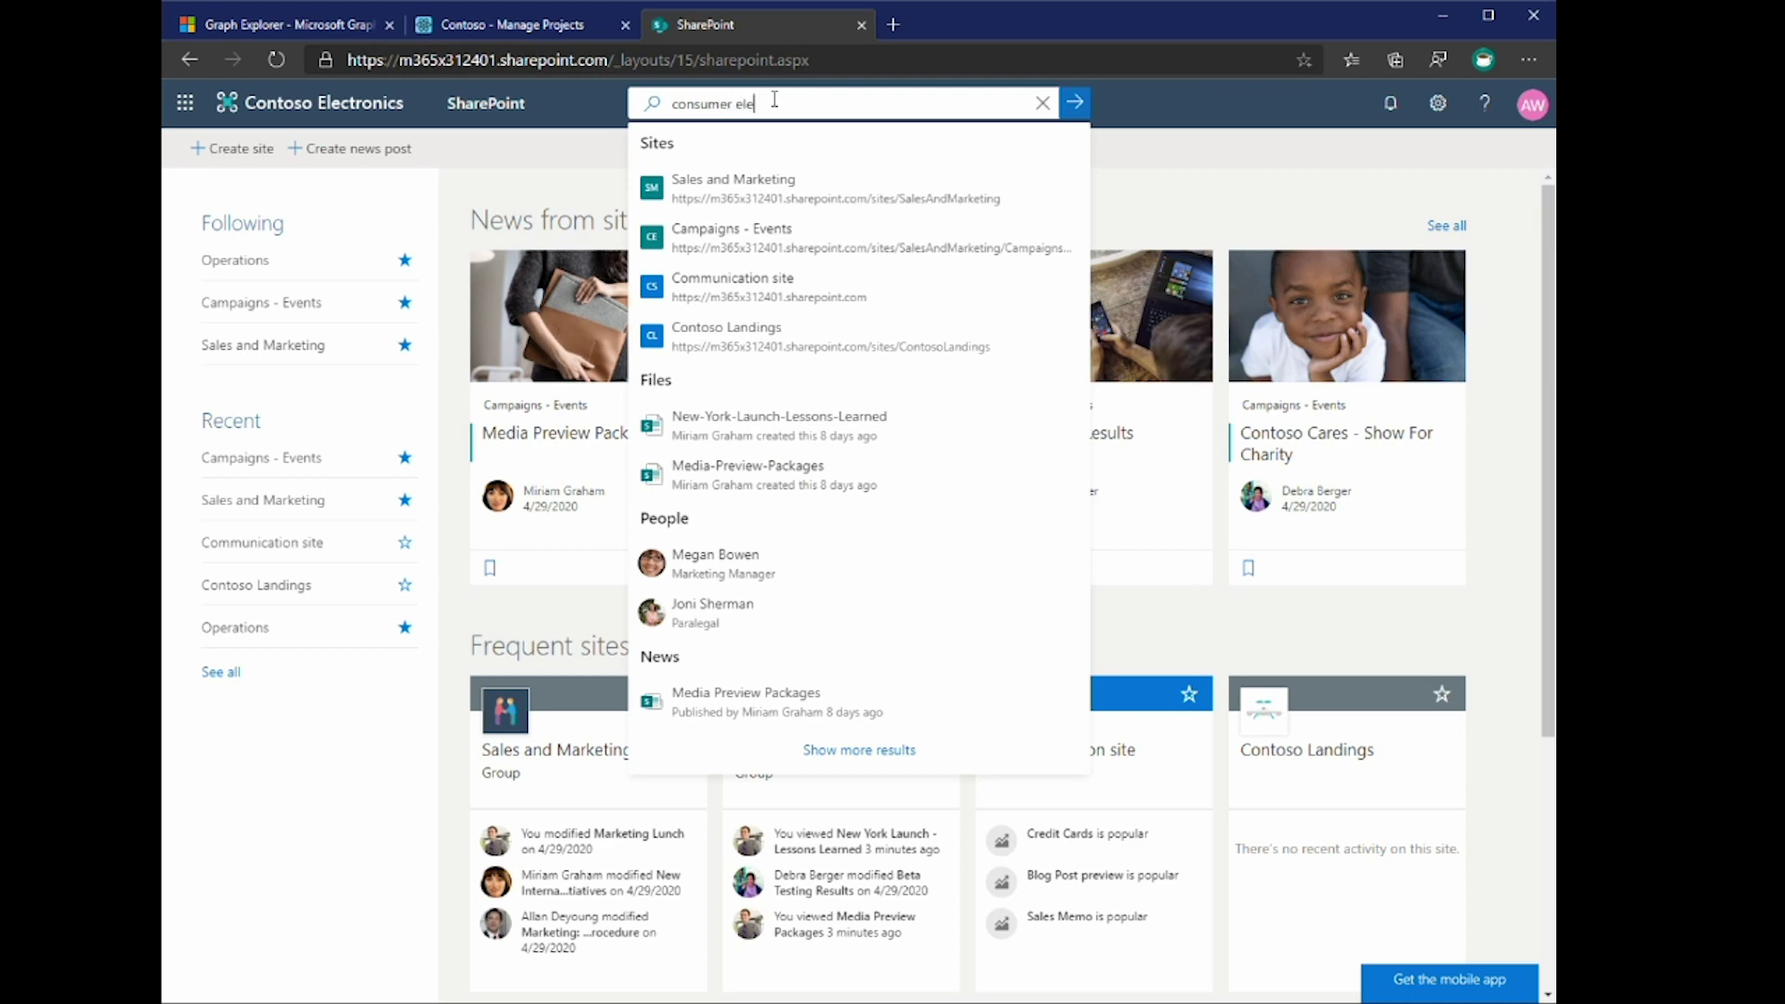
pyautogui.write('ctronics marketing')
pyautogui.press('Return')
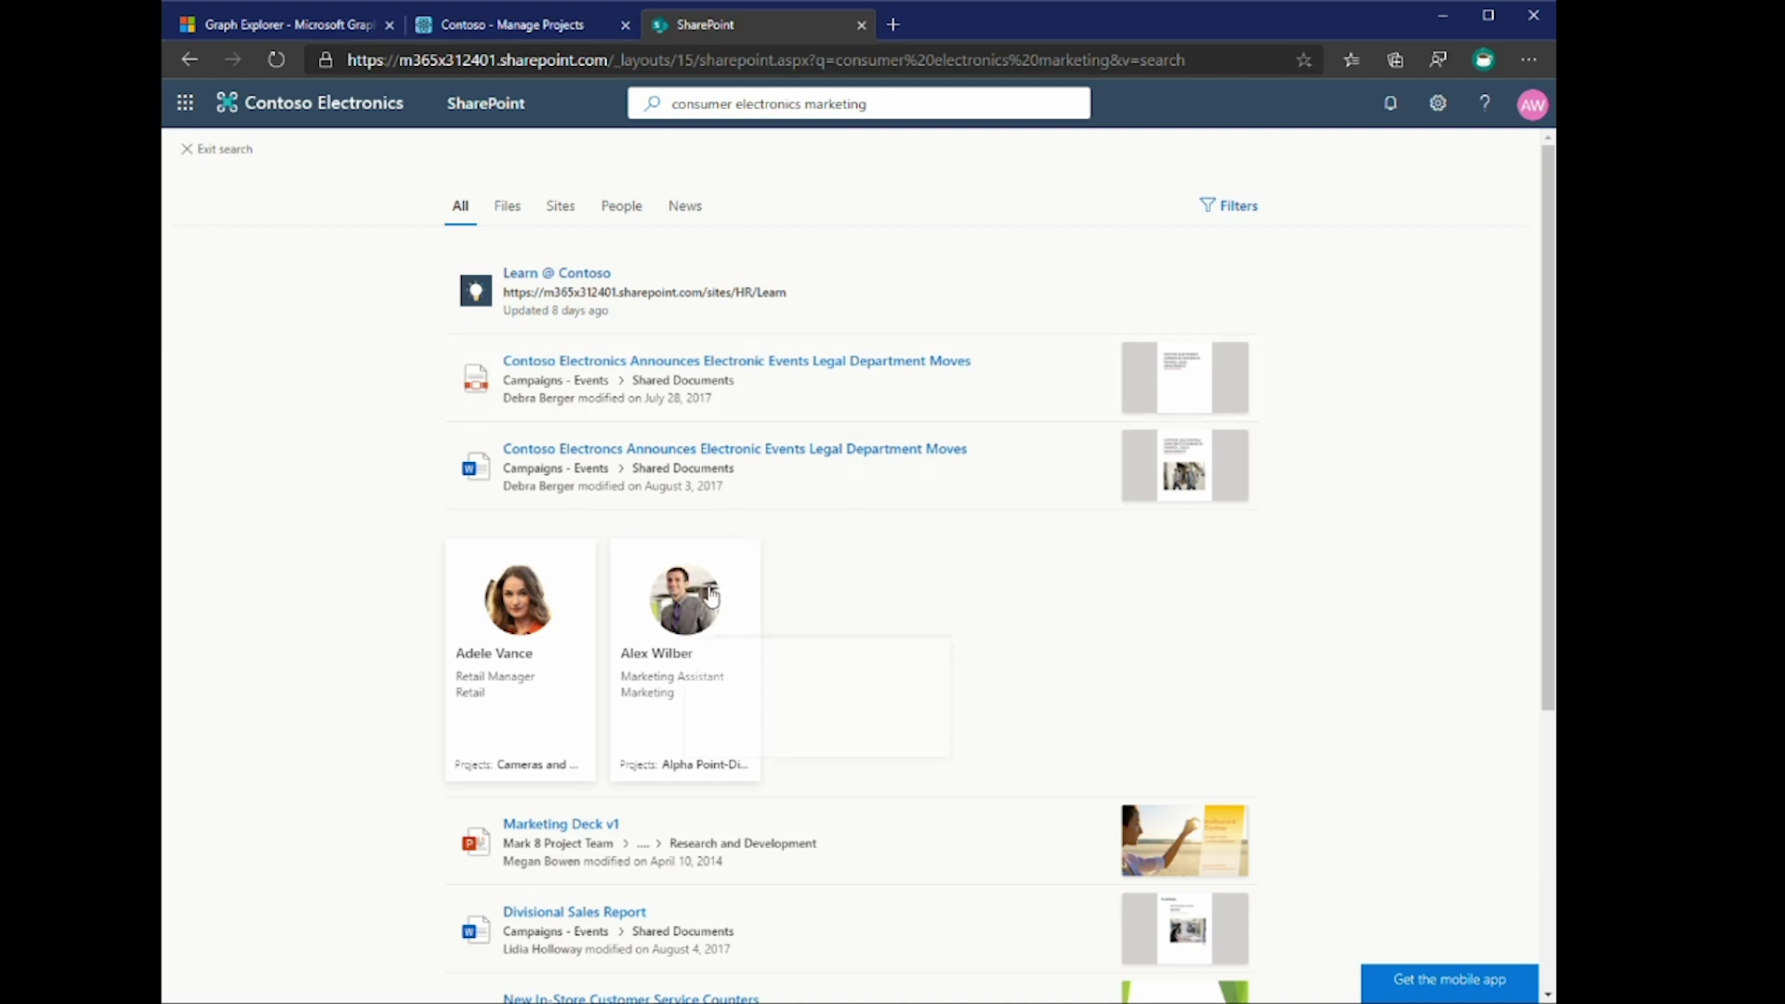
pyautogui.moveTo(711, 596)
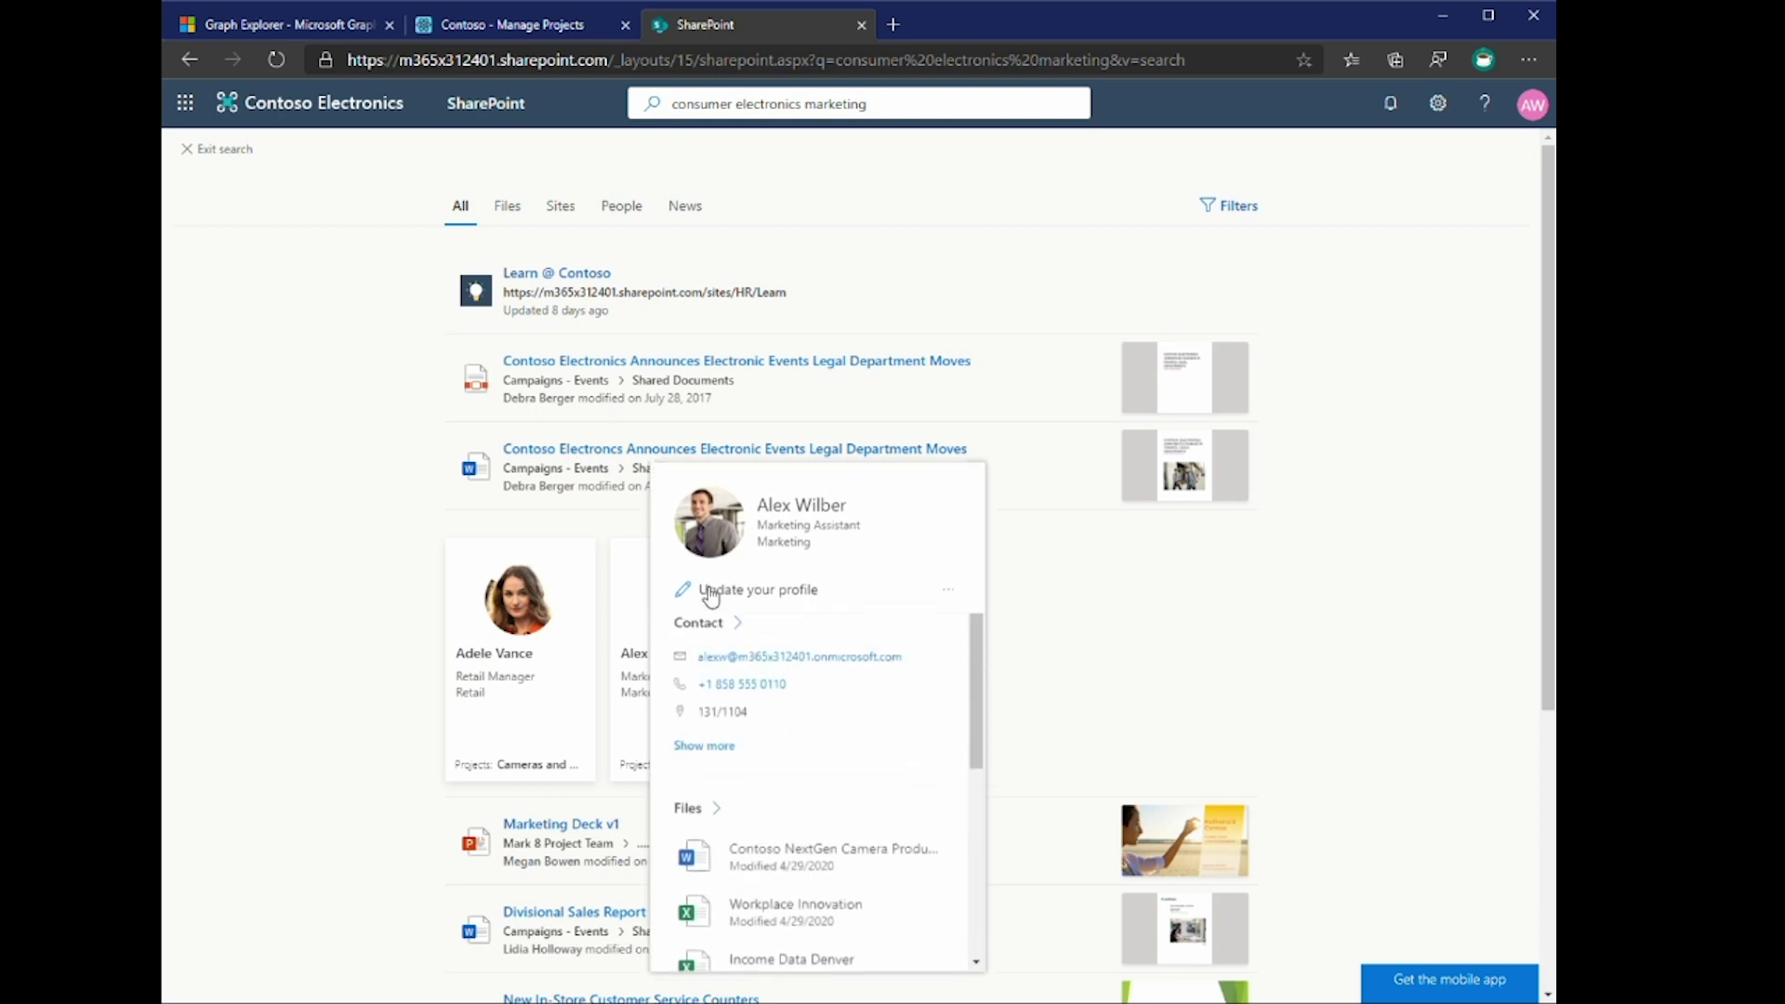